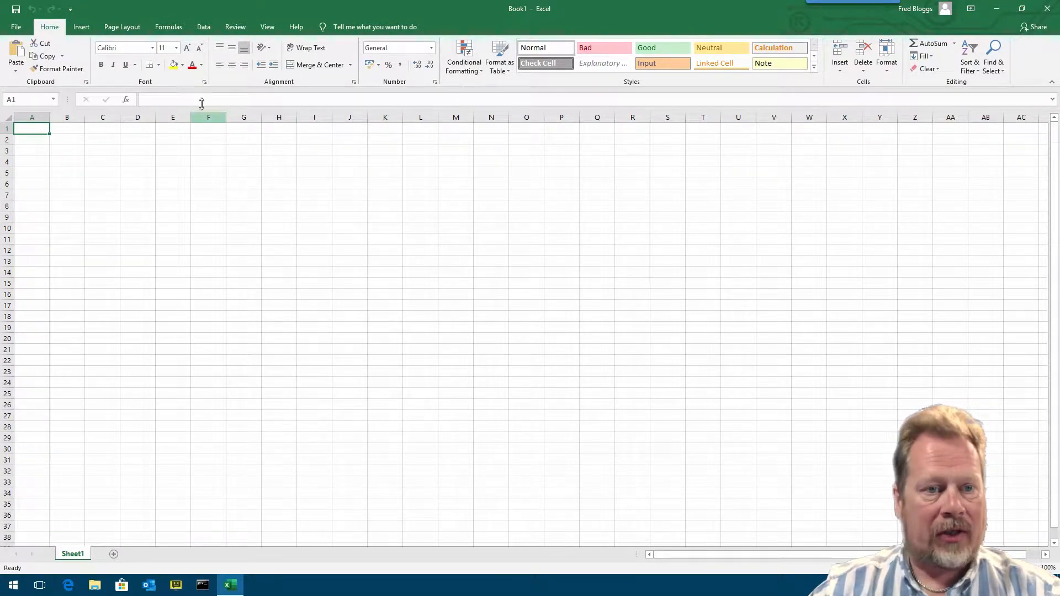
# - Start a new OData data feed connection and paste the feed's URL as its location
pyautogui.click(204, 28)
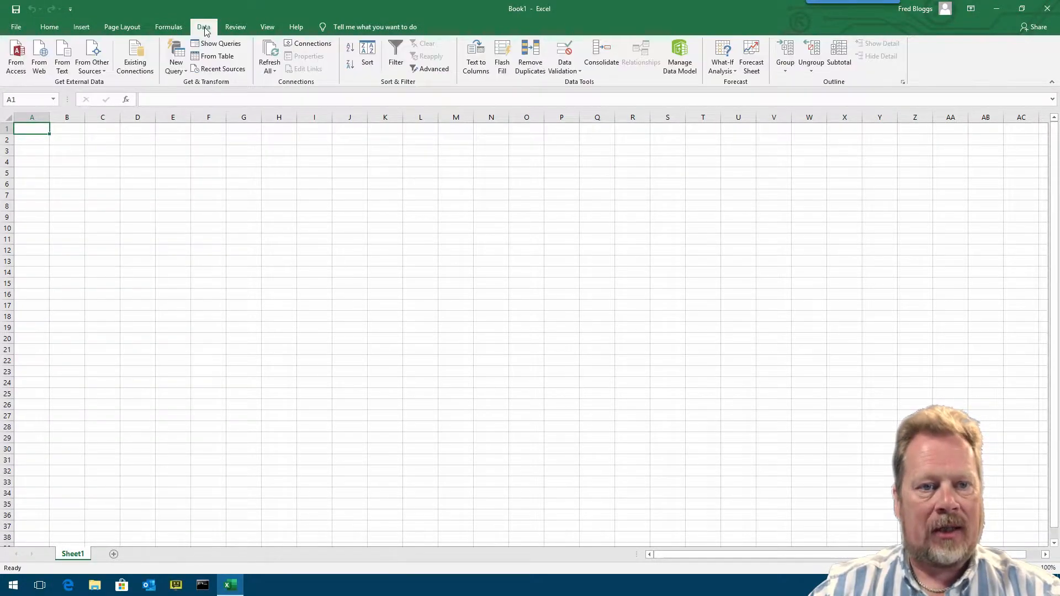
pyautogui.click(102, 73)
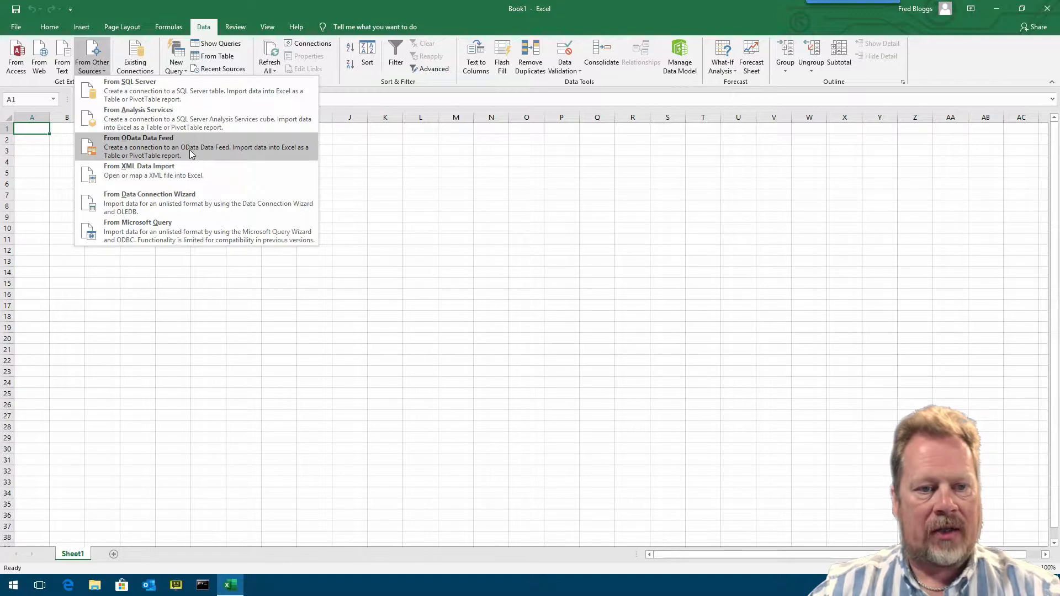
pyautogui.click(140, 152)
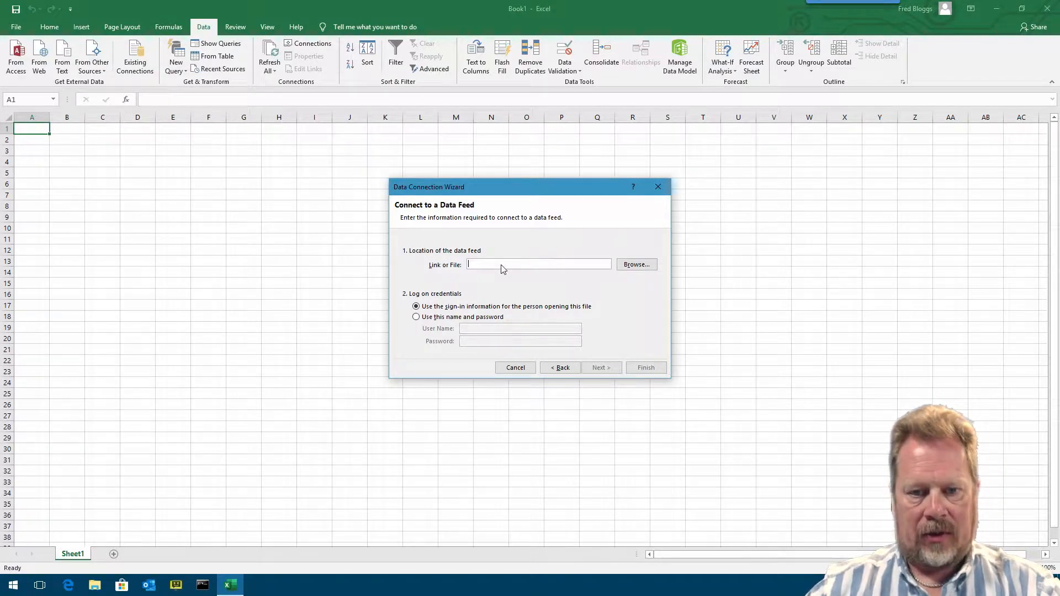
pyautogui.hotkey('ctrl', 'v')
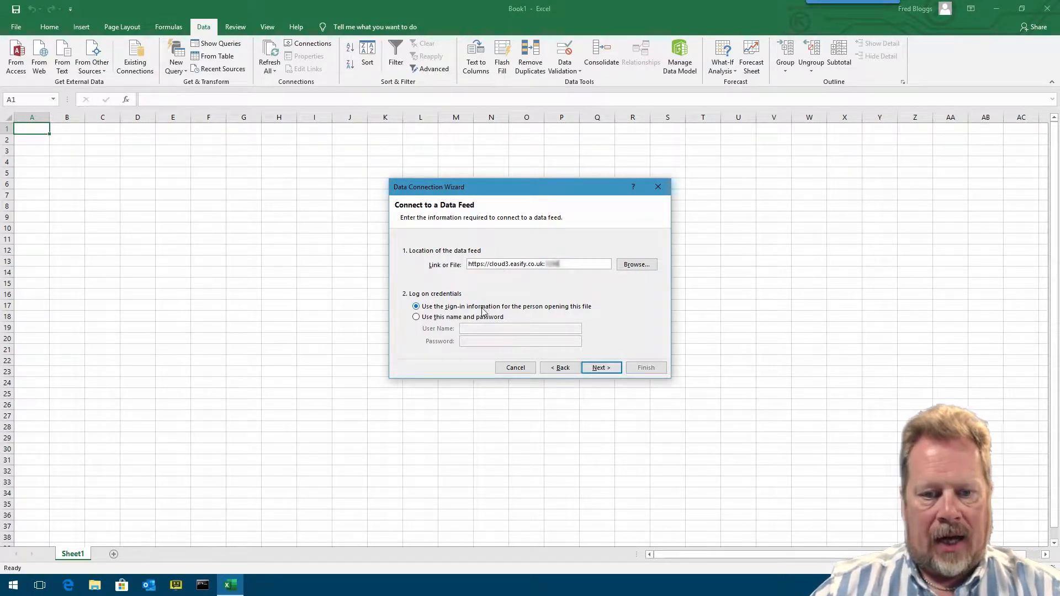
# - Switch the feed's credentials to a specific name and password, enter the user's e-mail and paste the account password
pyautogui.click(454, 316)
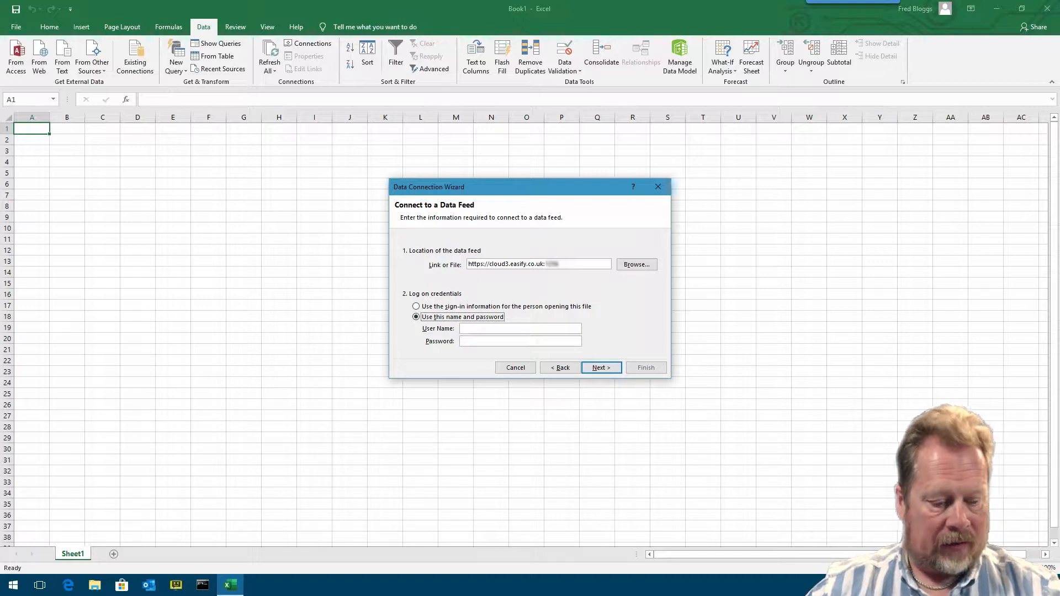
pyautogui.click(478, 329)
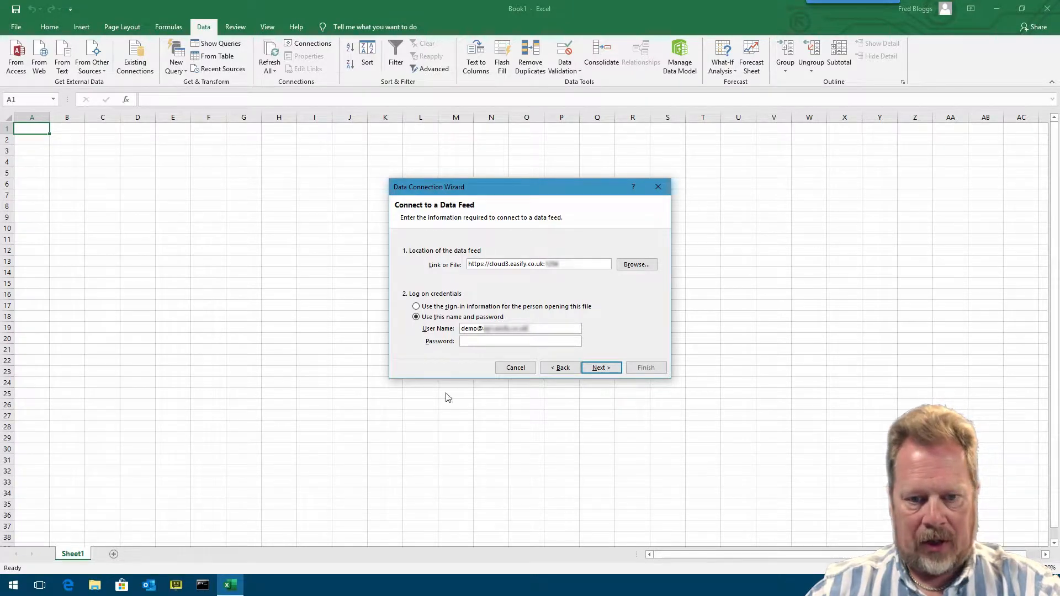
pyautogui.click(490, 341)
pyautogui.hotkey('ctrl', 'v')
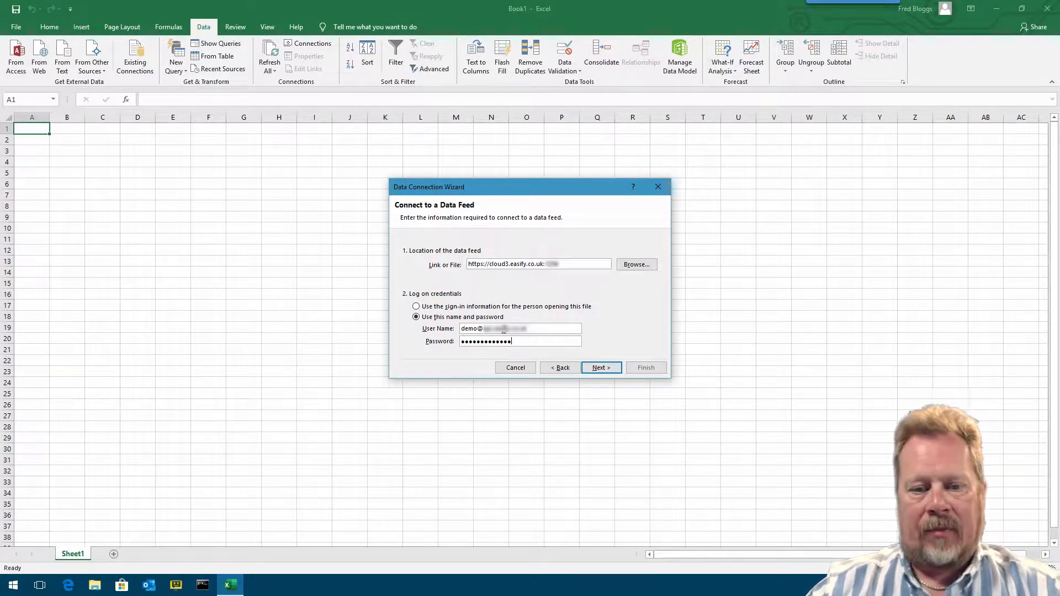
pyautogui.click(602, 367)
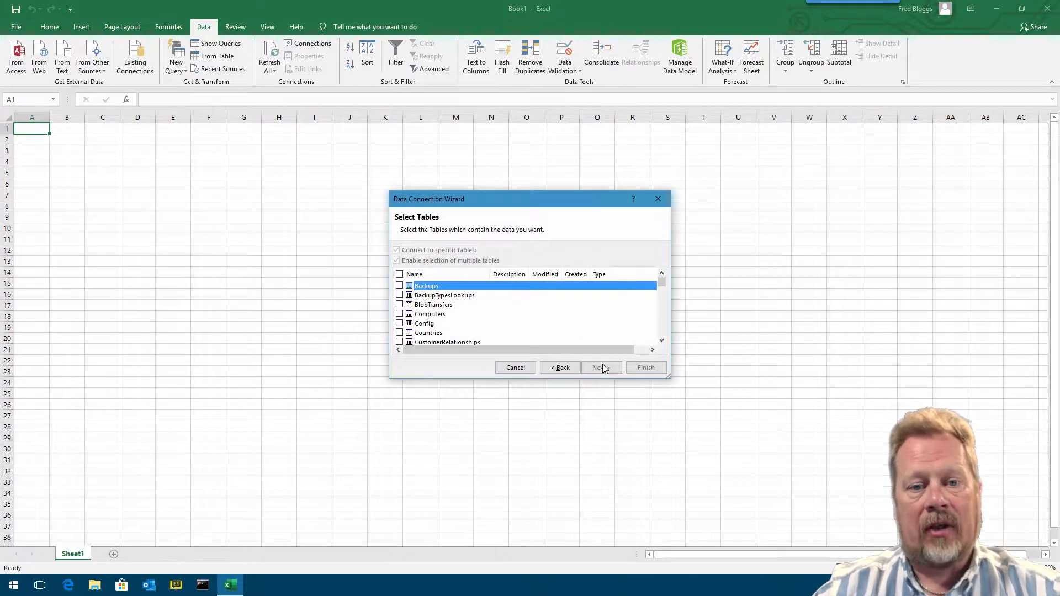
# - Select the Products table from the feed's list of tables and continue
pyautogui.moveTo(578, 198); pyautogui.dragTo(580, 164)
pyautogui.scroll(-2, 662, 247)
pyautogui.scroll(2, 663, 247)
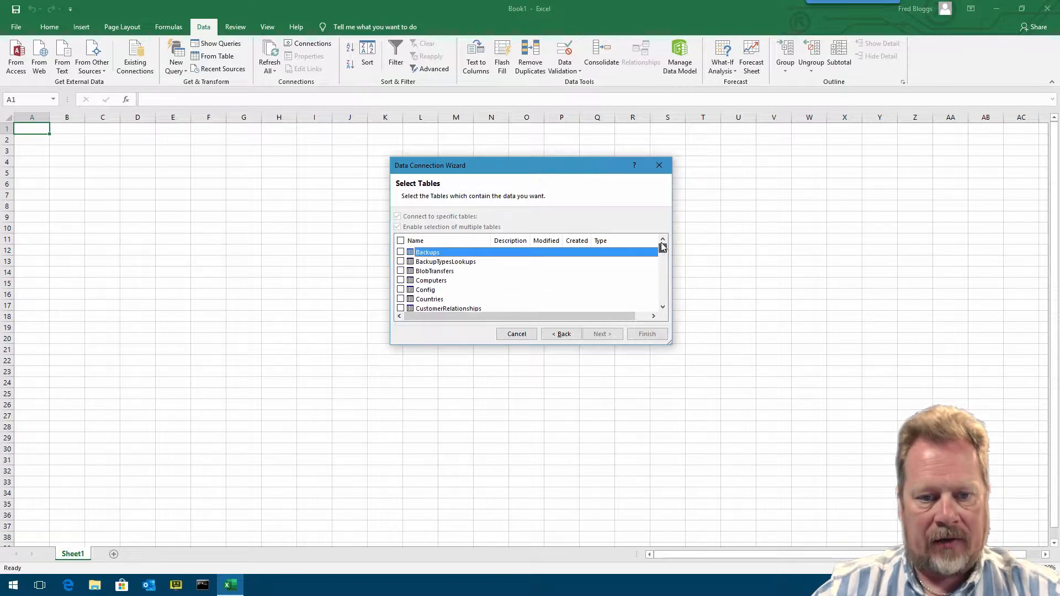
pyautogui.moveTo(663, 247)
pyautogui.mouseDown()
pyautogui.moveTo(659, 302)
pyautogui.moveTo(652, 240)
pyautogui.mouseUp()
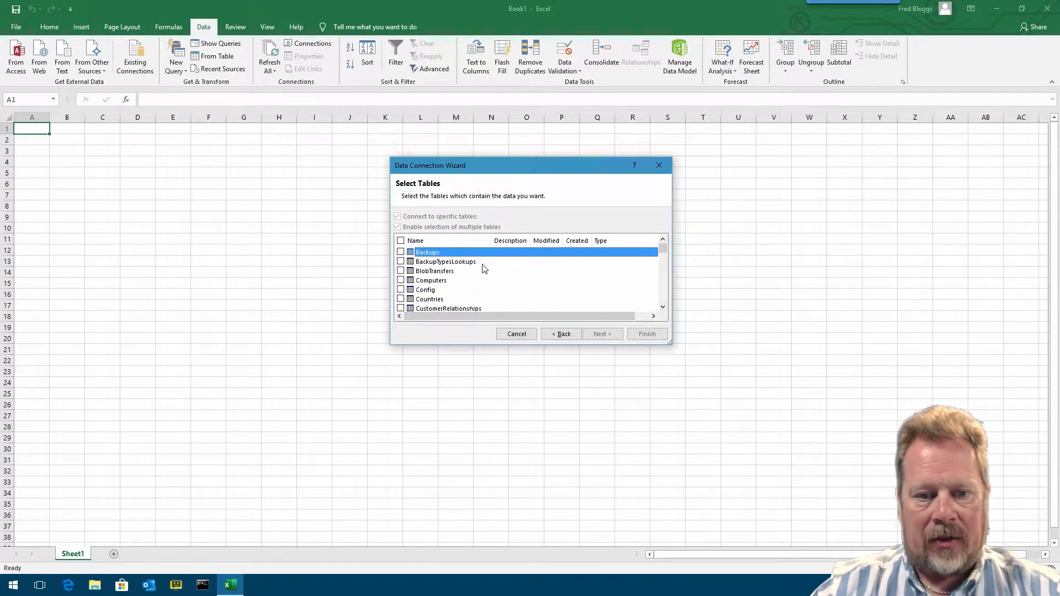
pyautogui.scroll(-5, 477, 265)
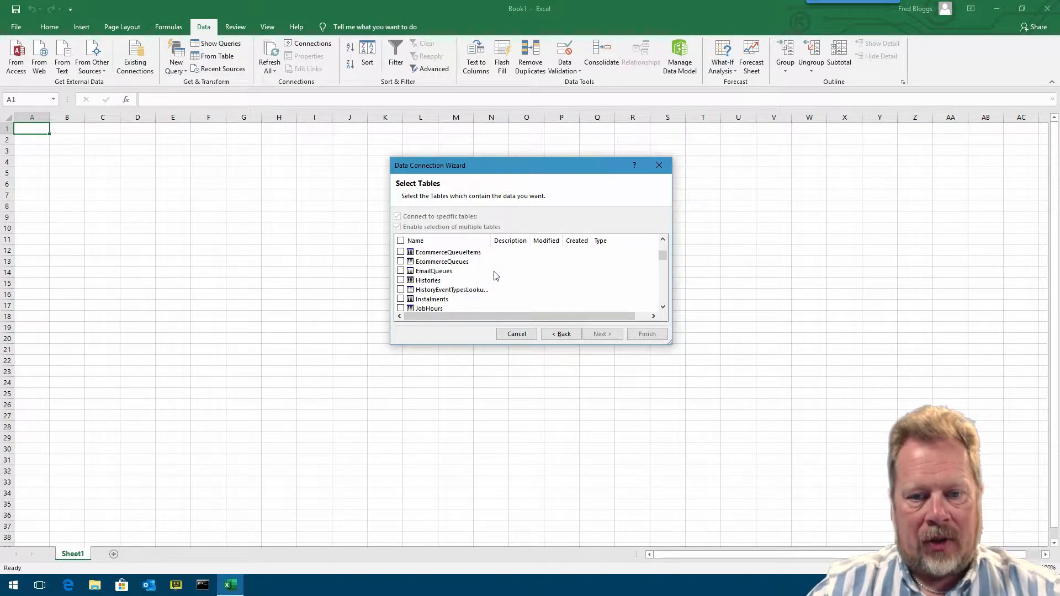
pyautogui.scroll(-2, 495, 272)
pyautogui.scroll(-10, 495, 271)
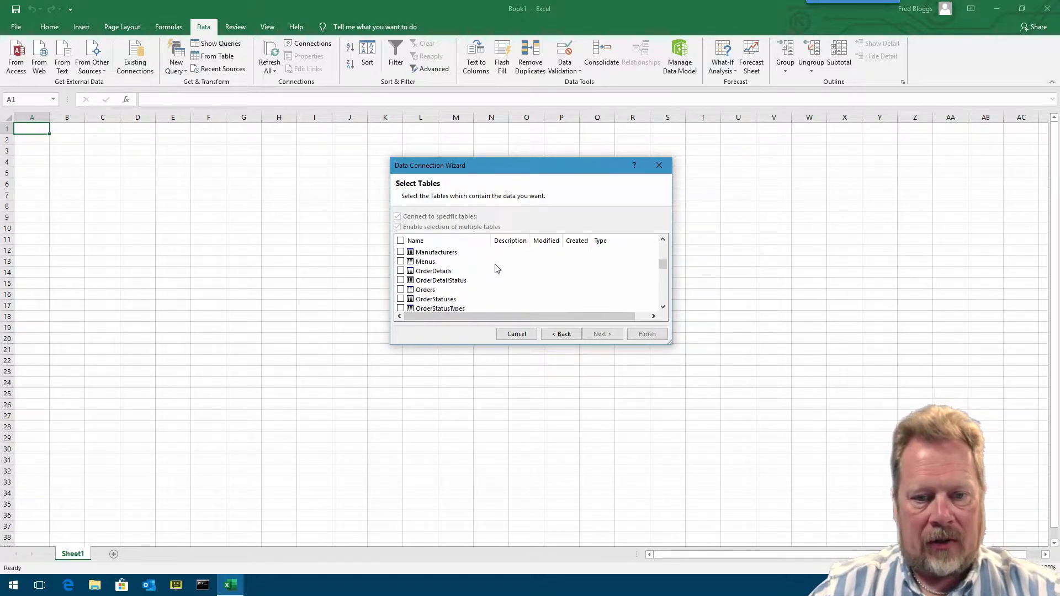
pyautogui.scroll(-8, 496, 268)
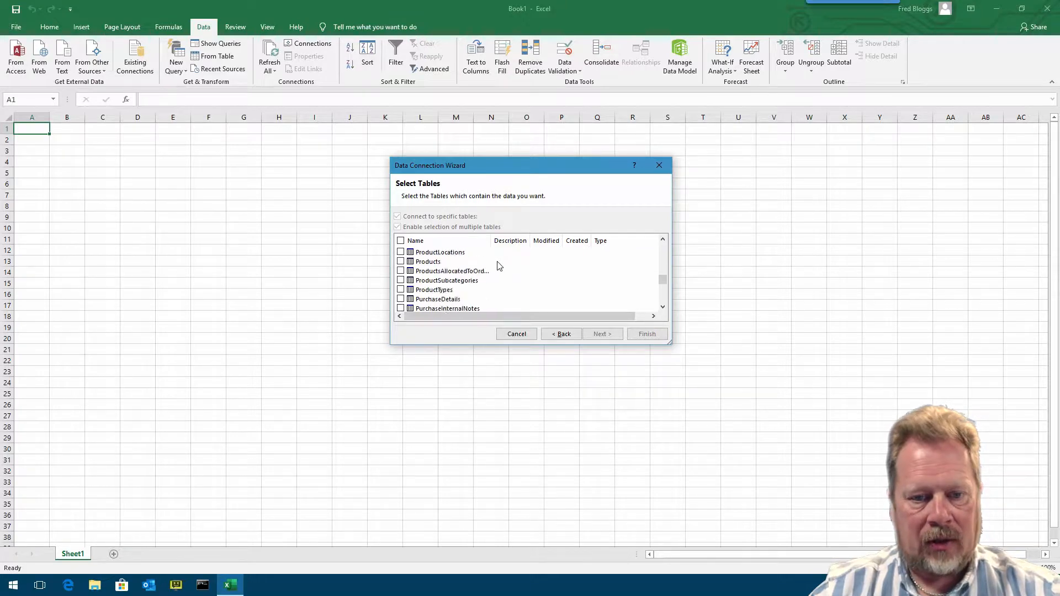
pyautogui.click(401, 262)
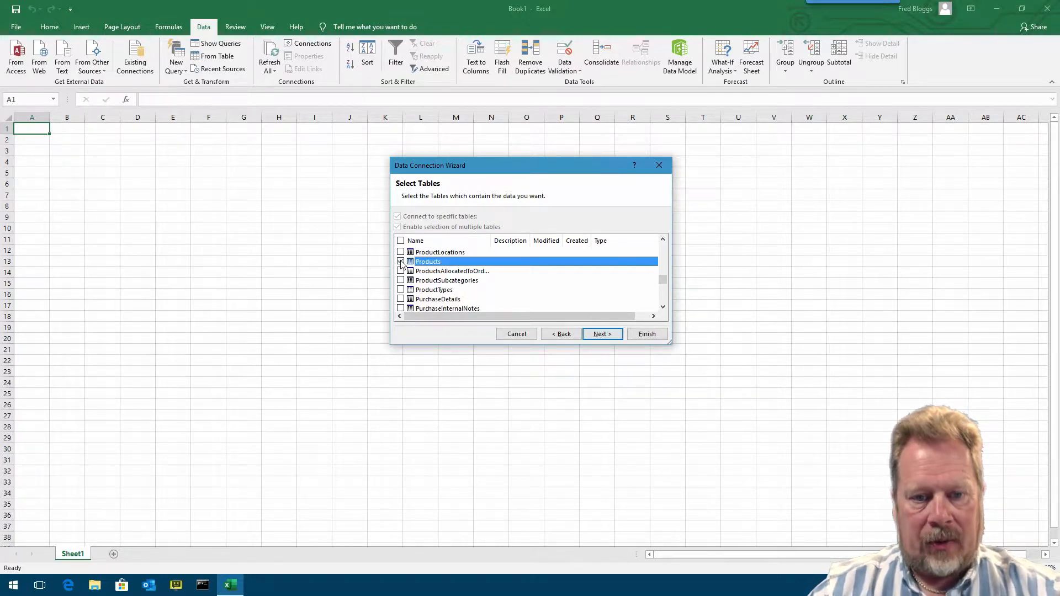
pyautogui.click(609, 338)
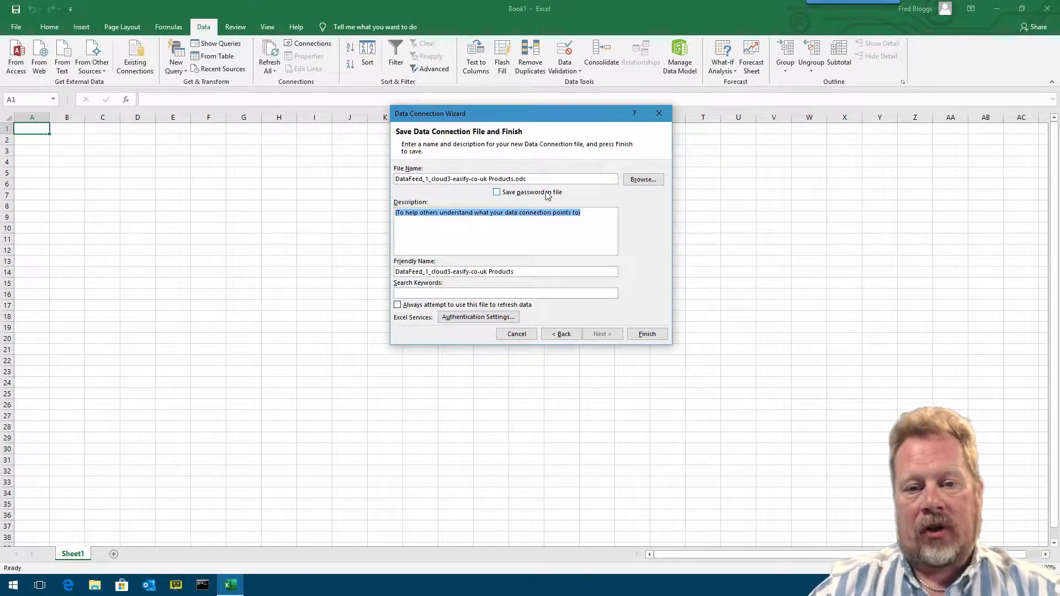
# - Save the password in the connection file, finish the wizard, and import the data as a table at $A$1
pyautogui.click(496, 192)
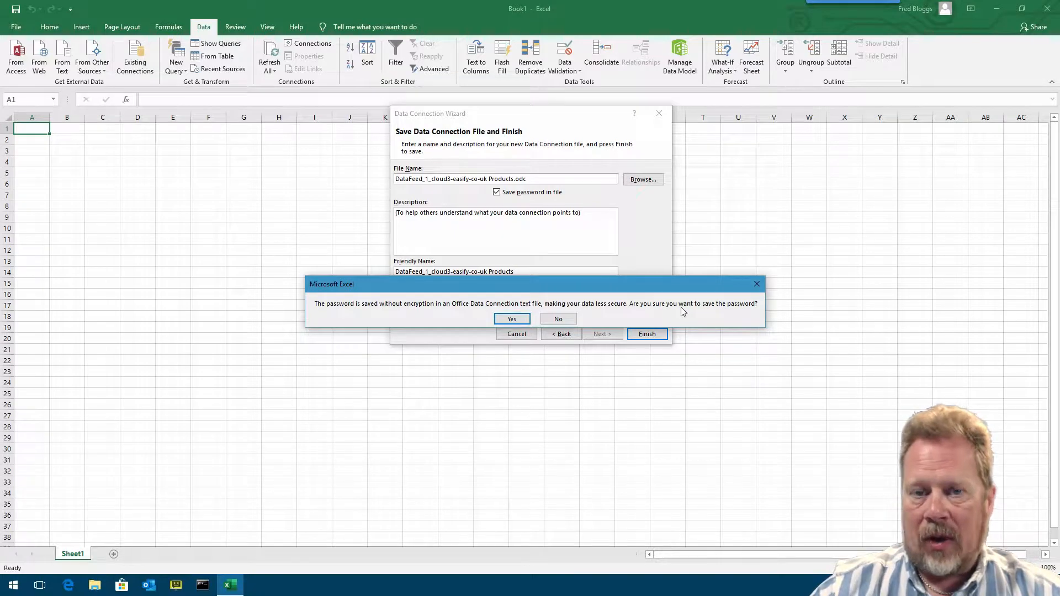
pyautogui.click(521, 319)
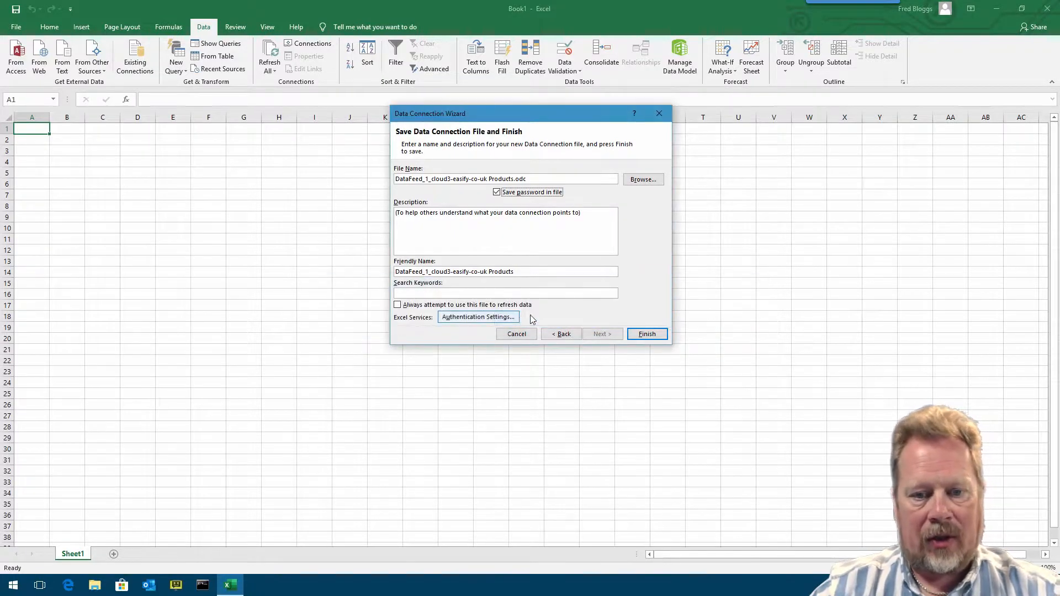
pyautogui.click(647, 334)
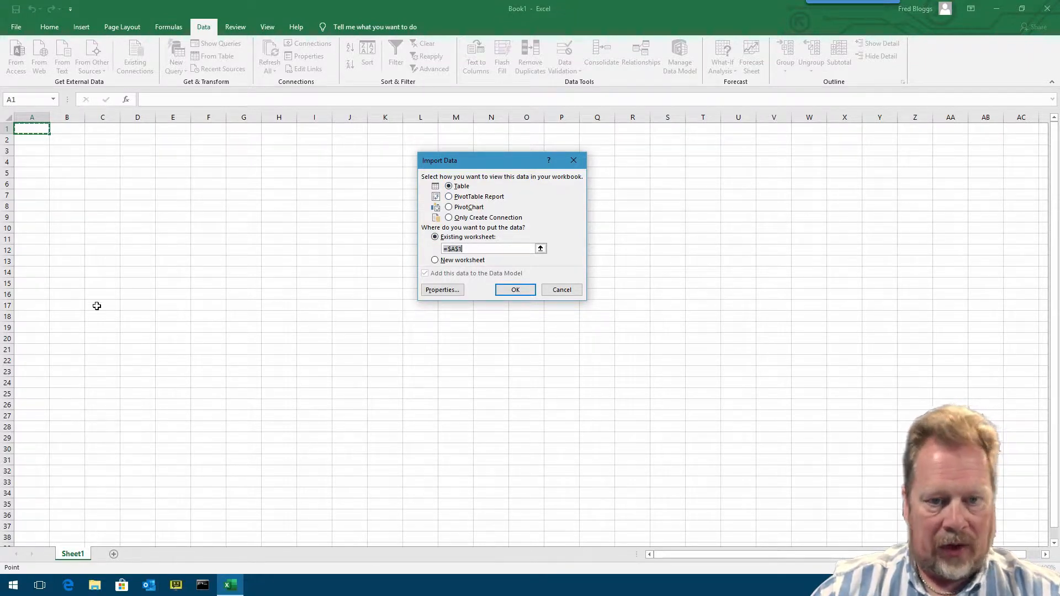
pyautogui.click(524, 293)
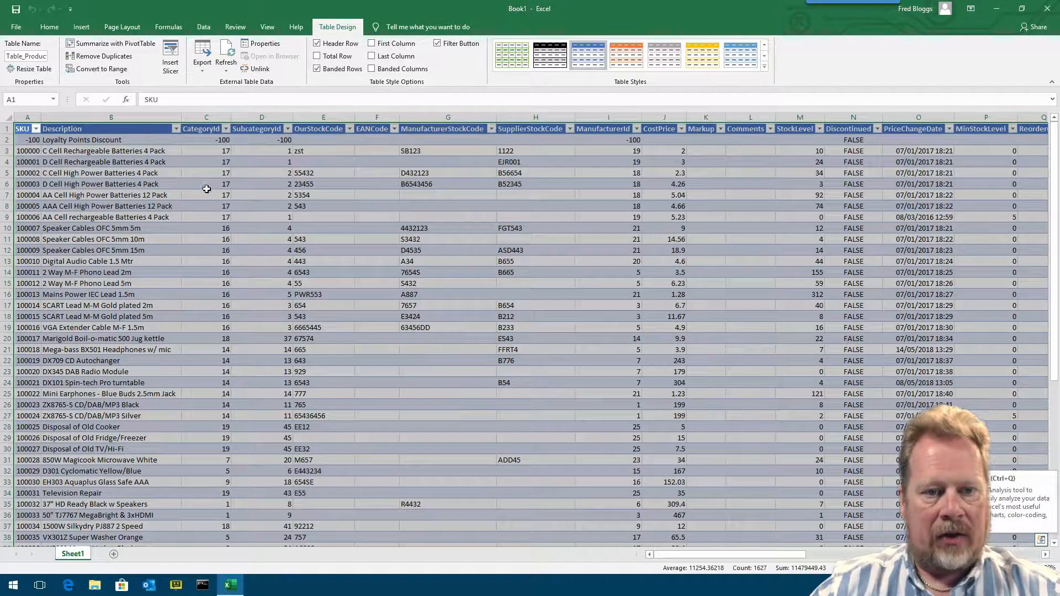
# - Scroll through the imported product table to examine its columns and values
pyautogui.click(291, 197)
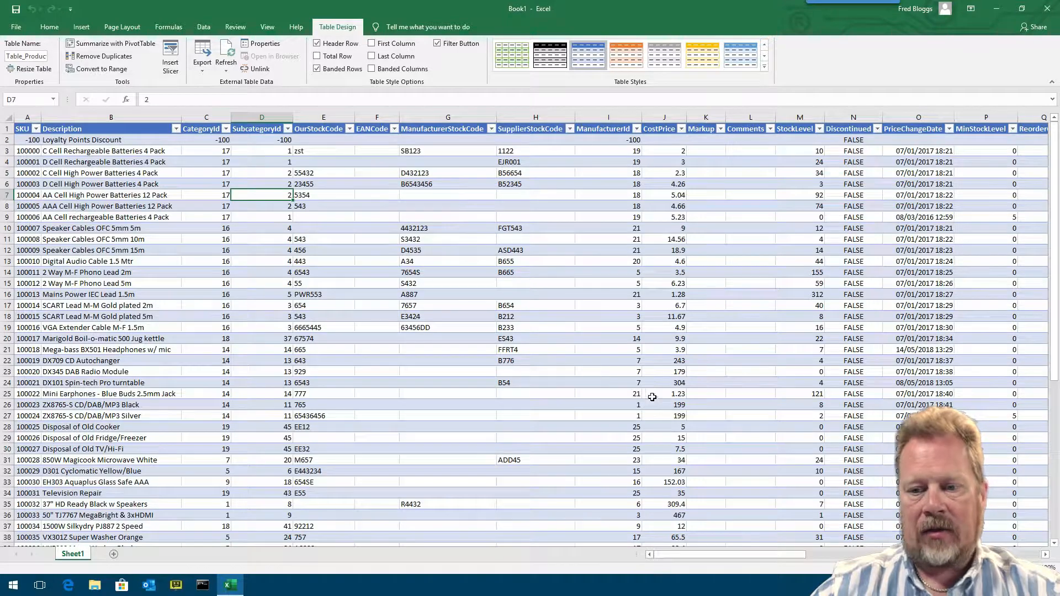
pyautogui.scroll(-3, 668, 372)
pyautogui.scroll(-6, 668, 372)
pyautogui.scroll(10, 676, 374)
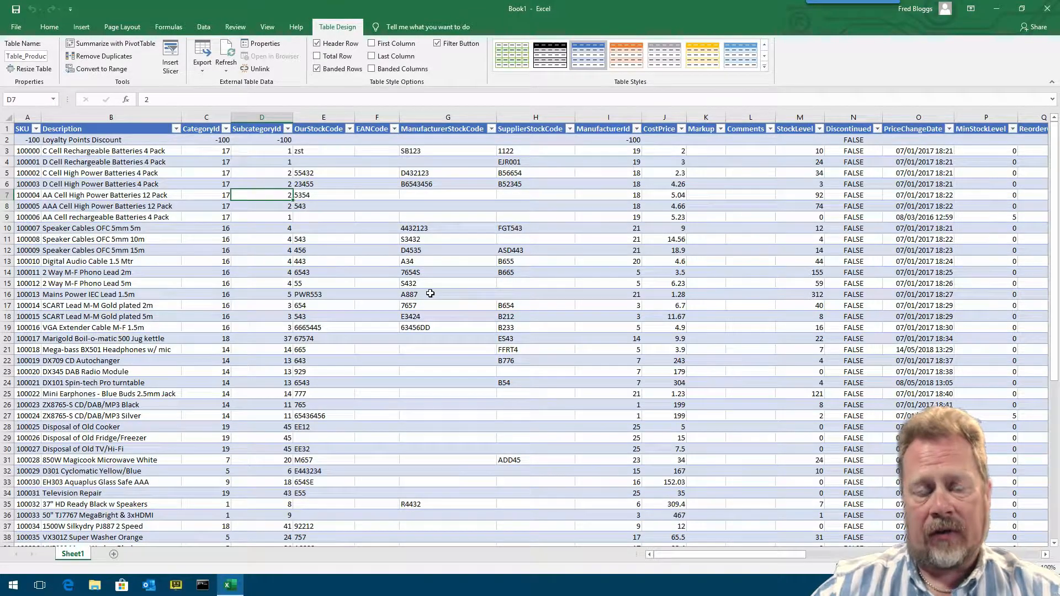
pyautogui.click(457, 284)
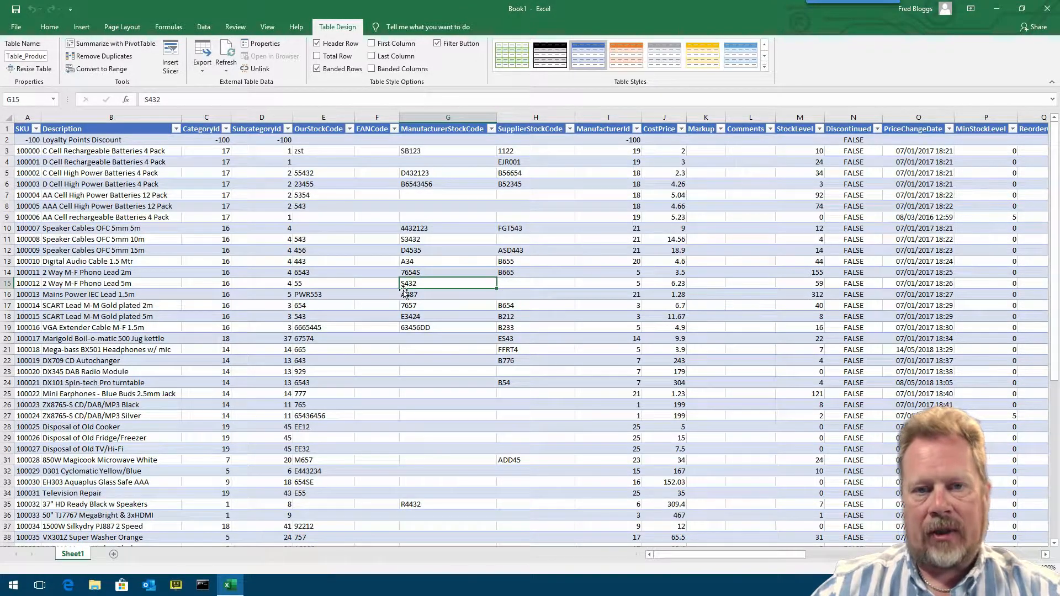
pyautogui.click(627, 197)
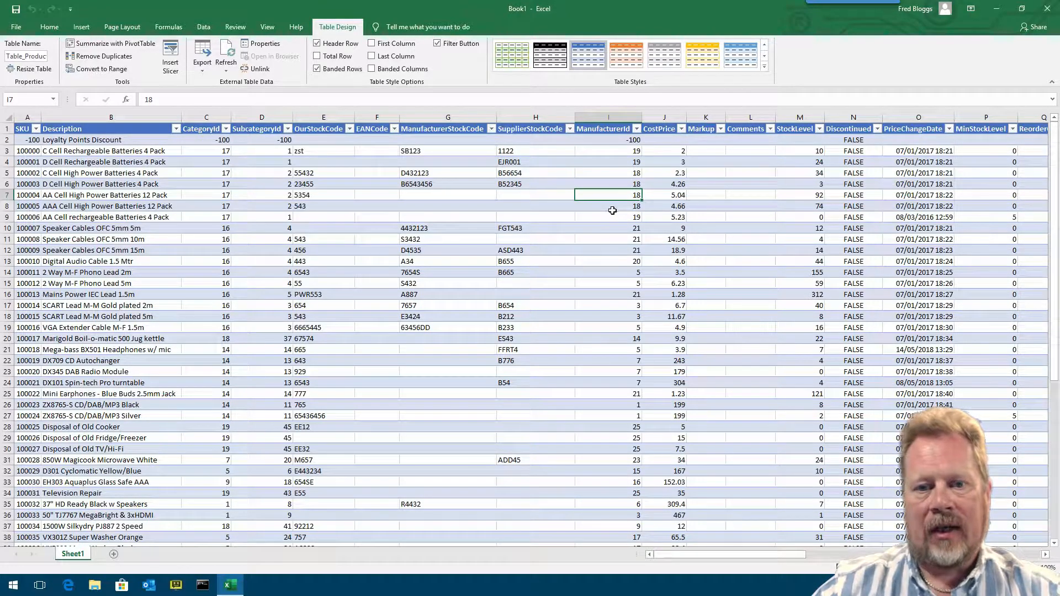
pyautogui.click(613, 207)
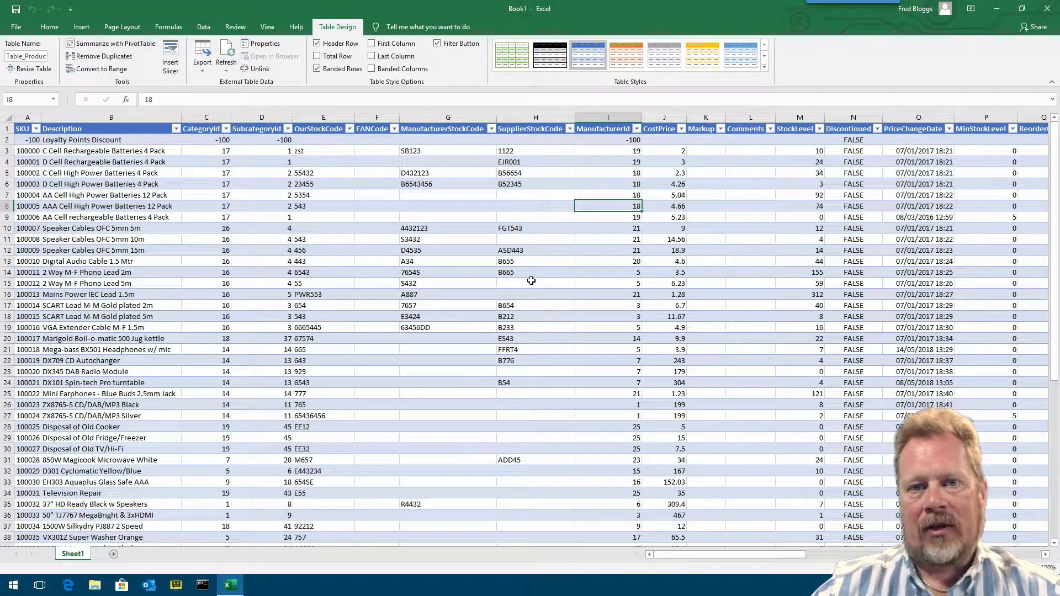
pyautogui.click(682, 305)
pyautogui.click(842, 553)
pyautogui.moveTo(842, 554); pyautogui.dragTo(919, 554)
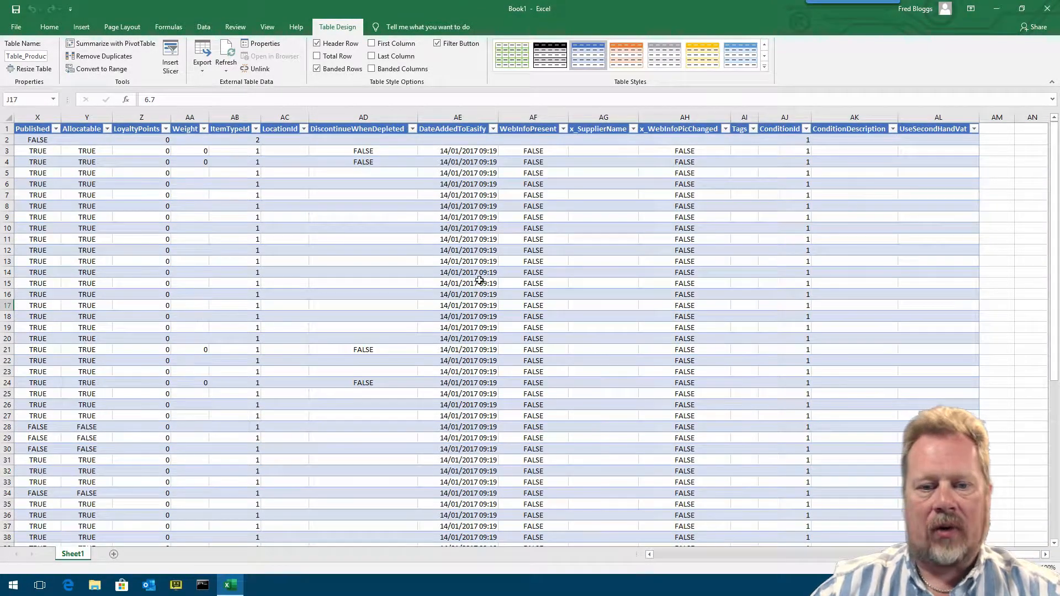
pyautogui.moveTo(939, 554); pyautogui.dragTo(715, 554)
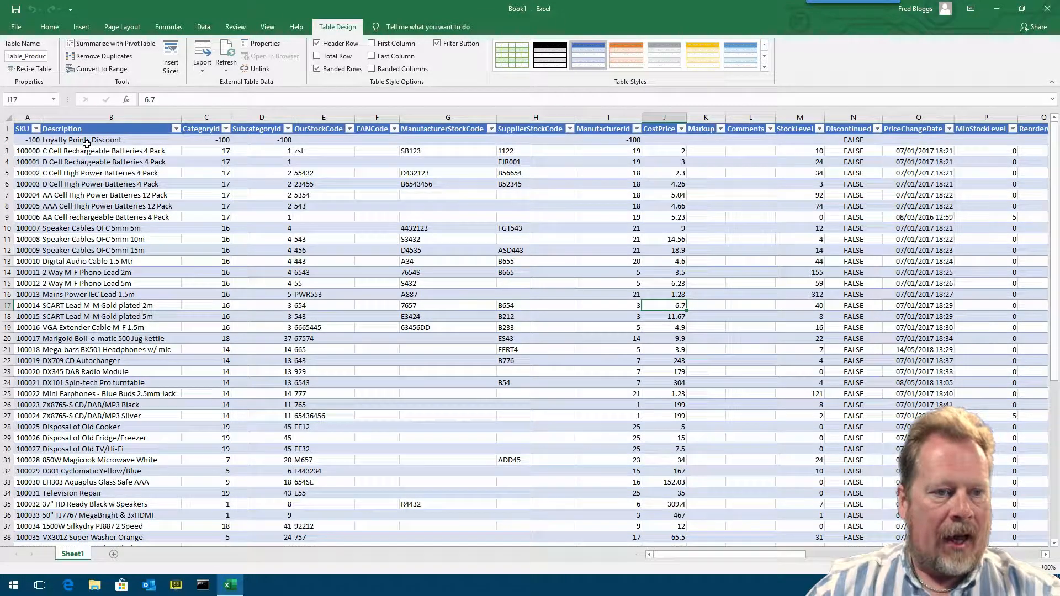
# - Select the loyalty-points row, the ManufacturerId column and individual cells to inspect them
pyautogui.click(7, 140)
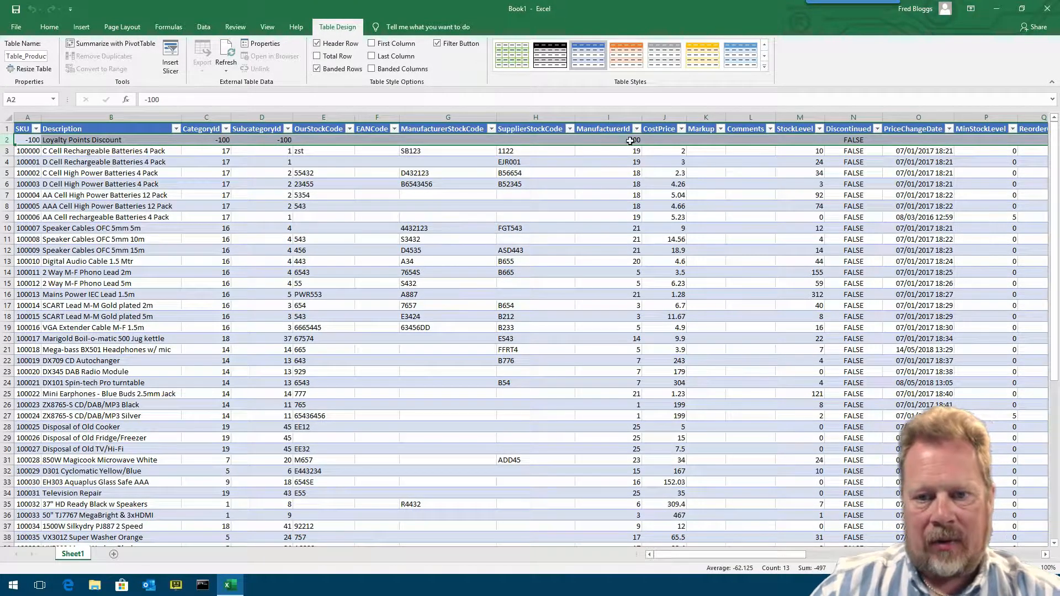
pyautogui.click(611, 118)
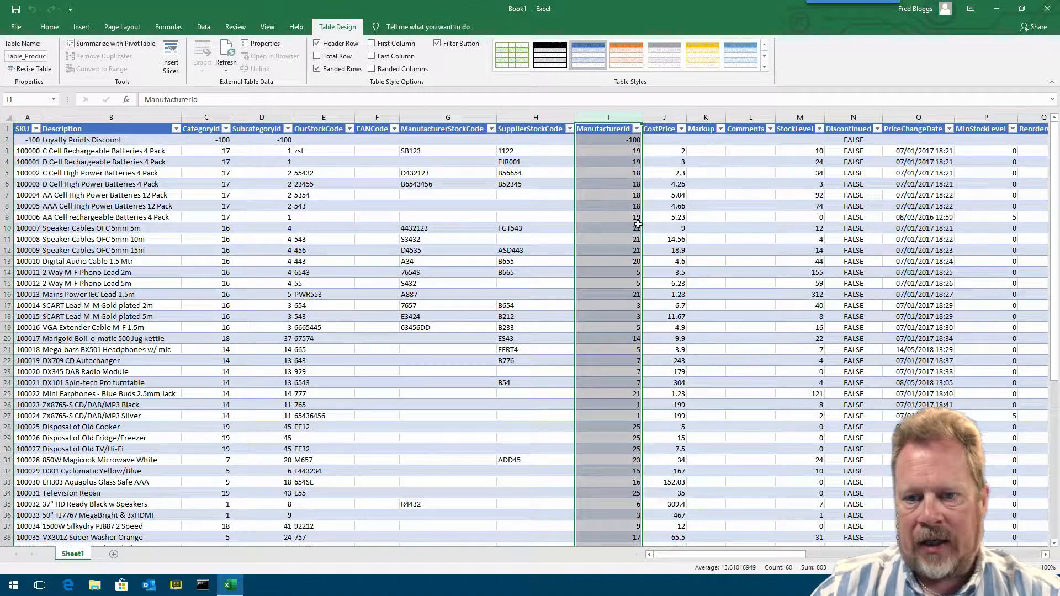
pyautogui.click(618, 196)
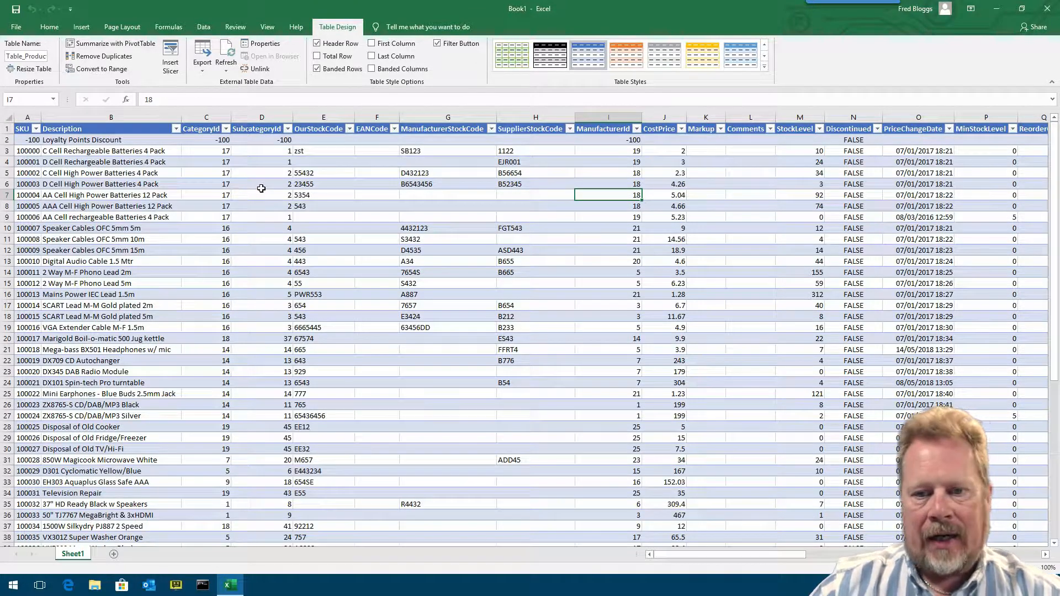
pyautogui.click(201, 172)
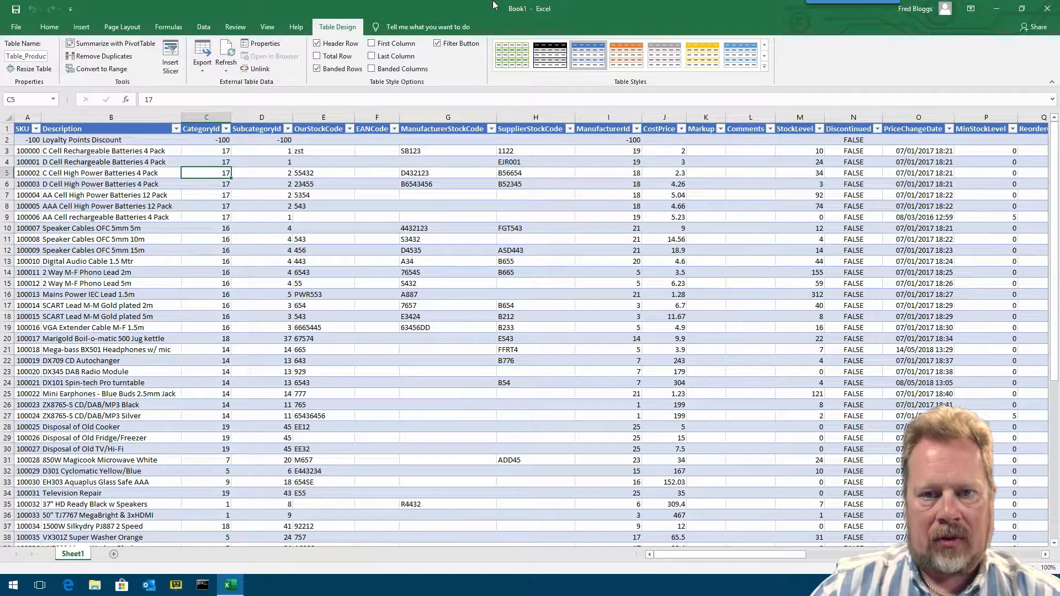
# - Review the table's external data range properties and close the dialog without changes
pyautogui.moveTo(538, 5)
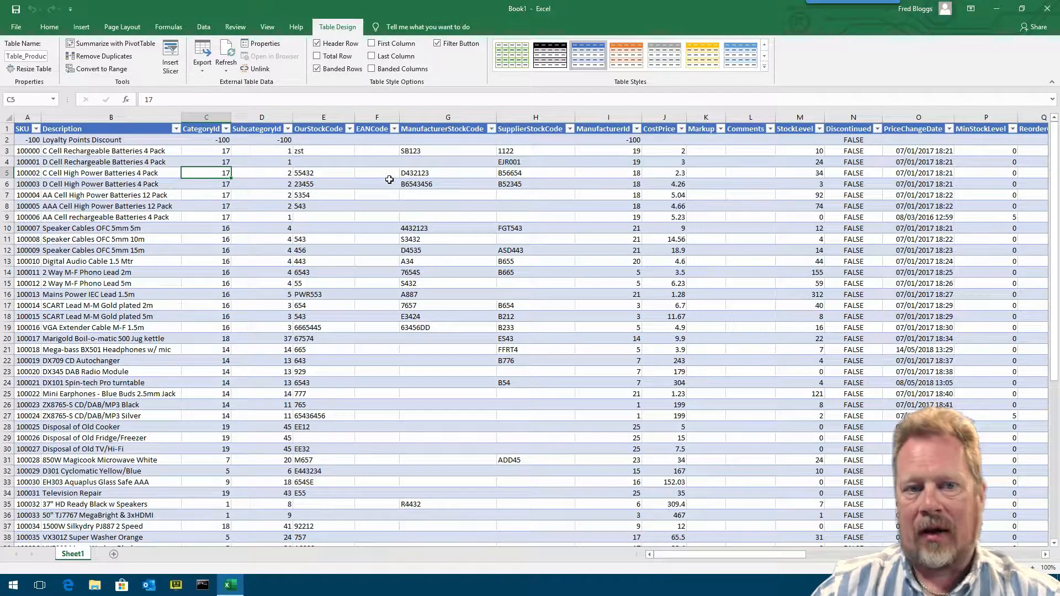
pyautogui.click(209, 28)
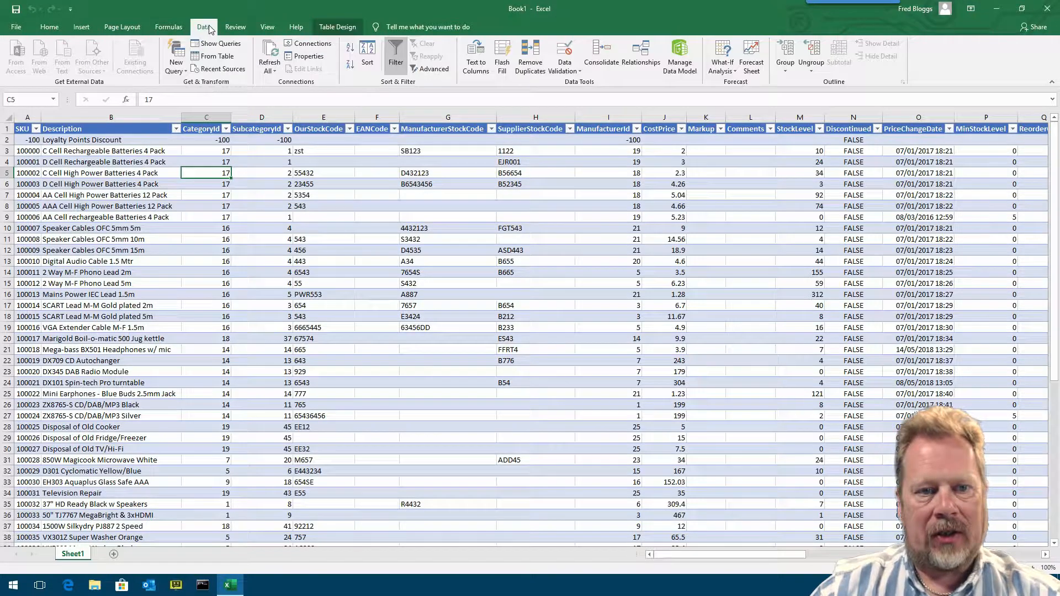
pyautogui.click(305, 56)
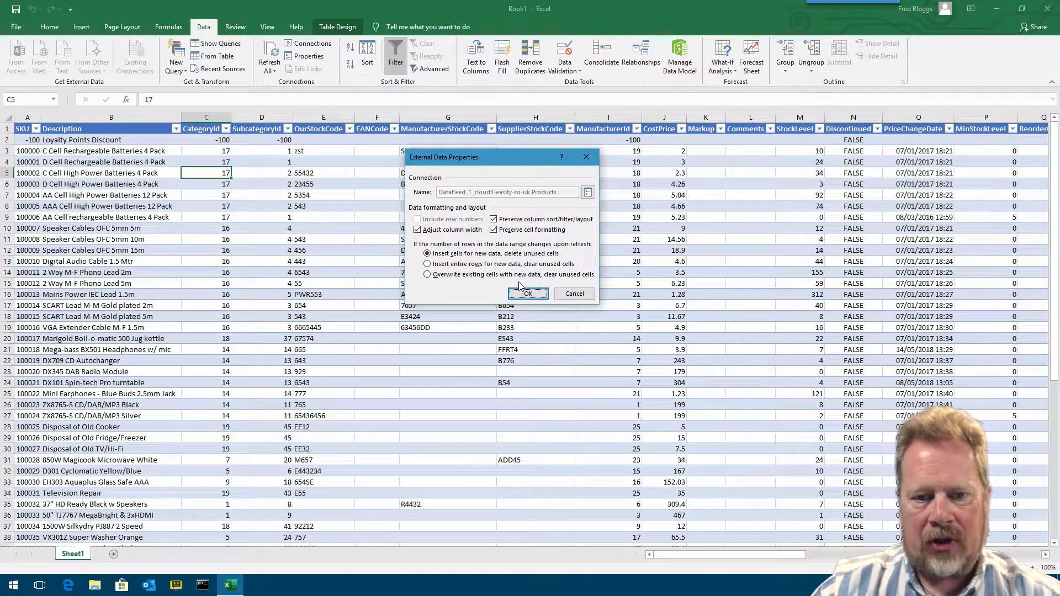
pyautogui.click(574, 295)
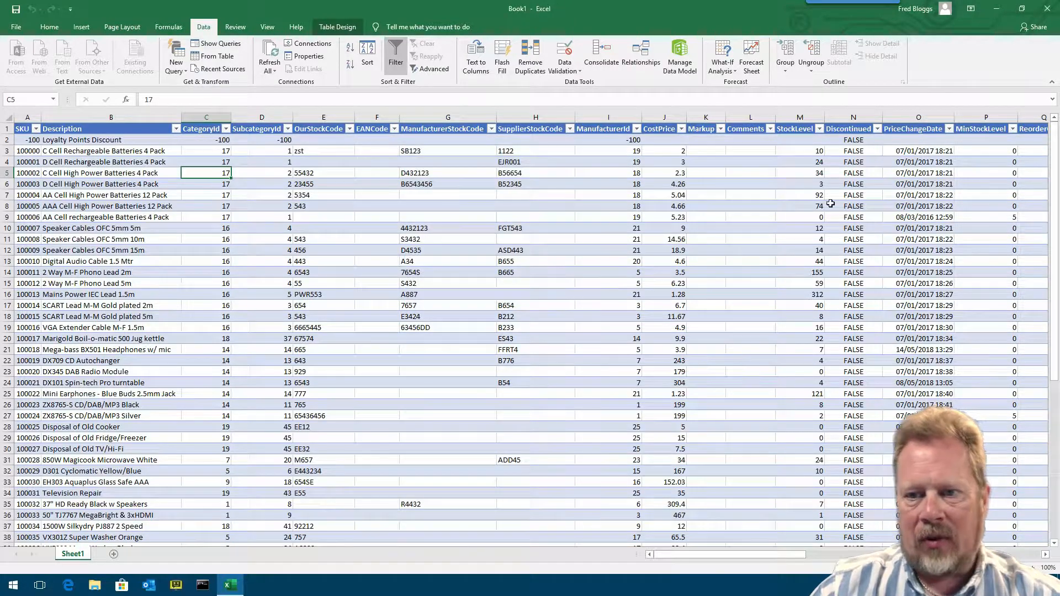
# - Close the workbook without saving and relaunch Excel with a new blank workbook
pyautogui.click(1052, 6)
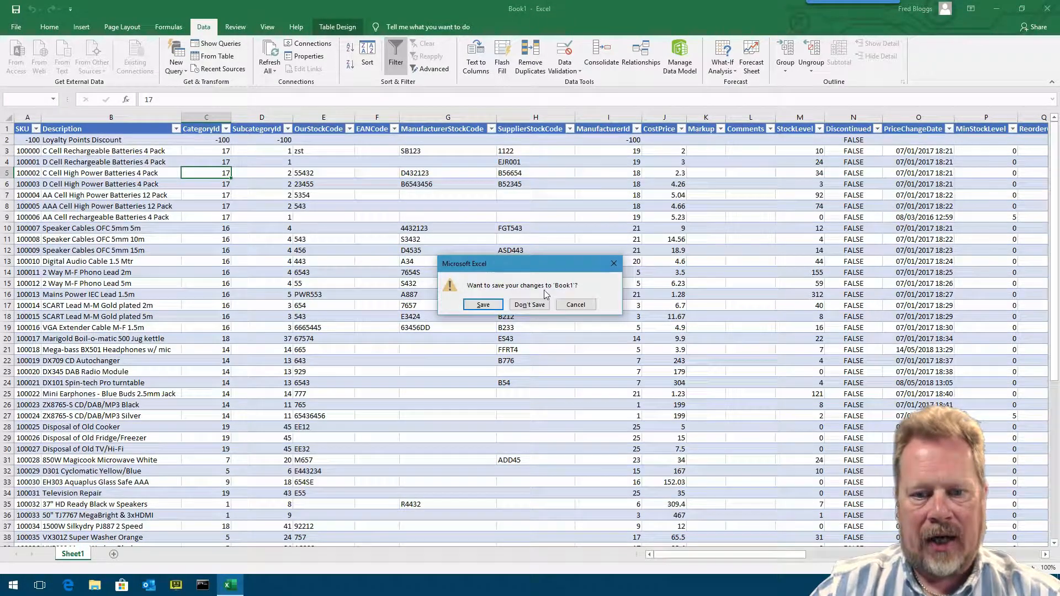
pyautogui.click(529, 304)
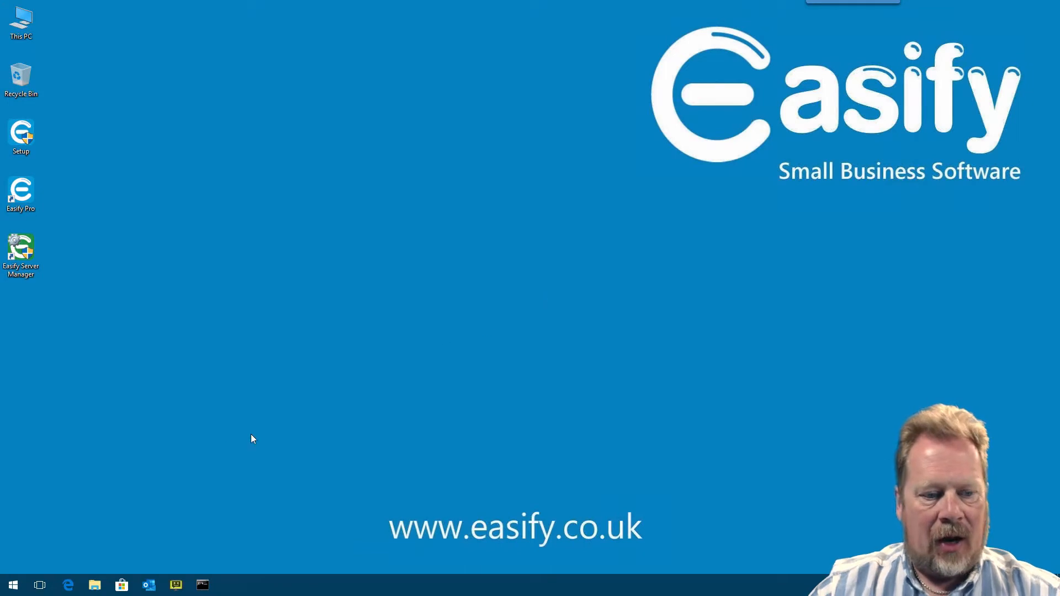
pyautogui.click(13, 585)
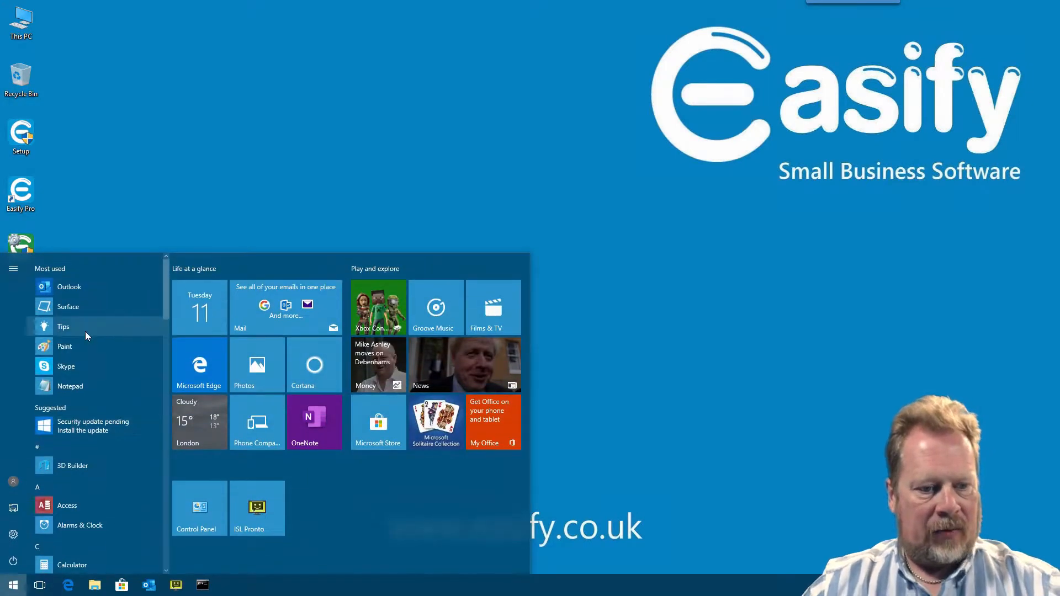
pyautogui.write('excel')
pyautogui.press('Return')
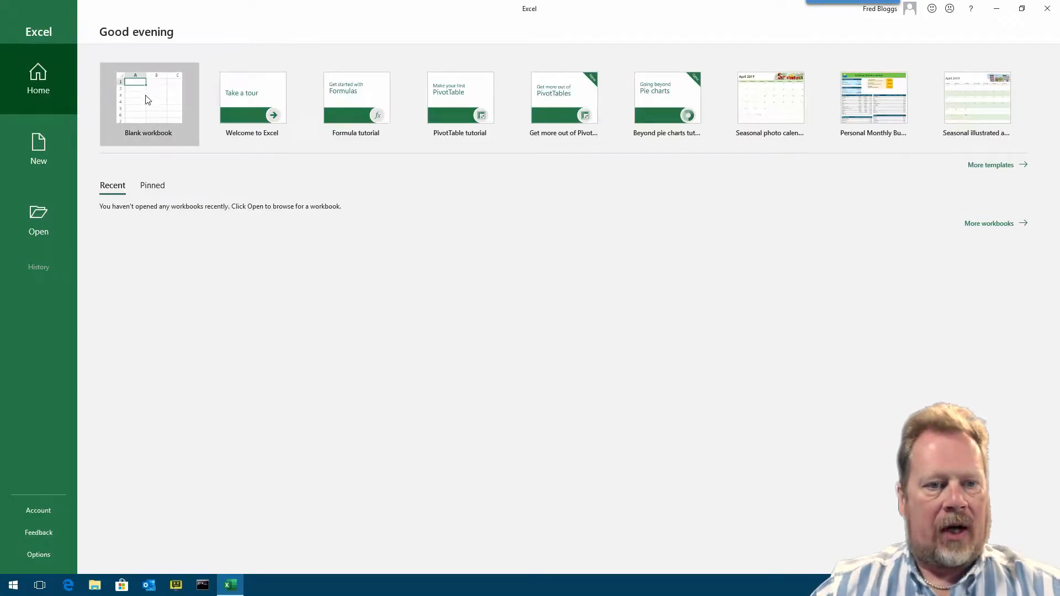
pyautogui.click(150, 102)
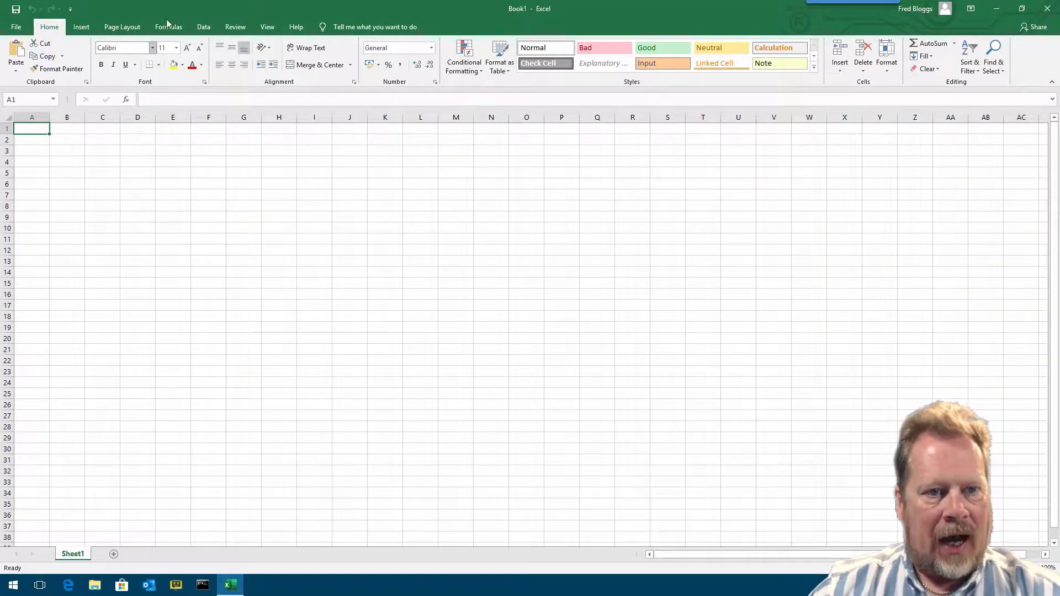
# - Start a new connection from an OData data feed and paste the feed's URL as its location
pyautogui.click(203, 28)
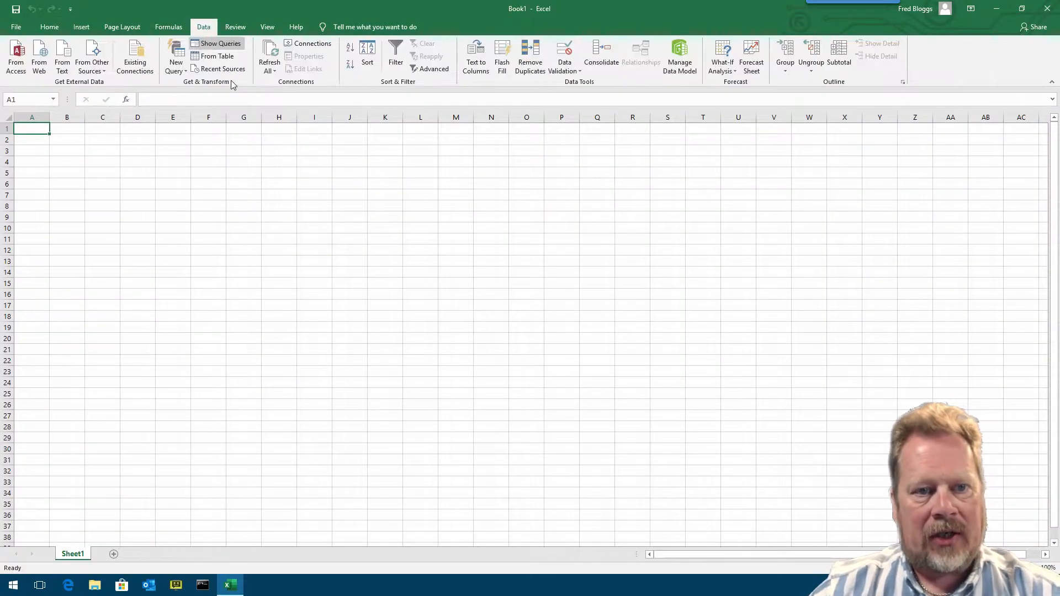
pyautogui.click(99, 70)
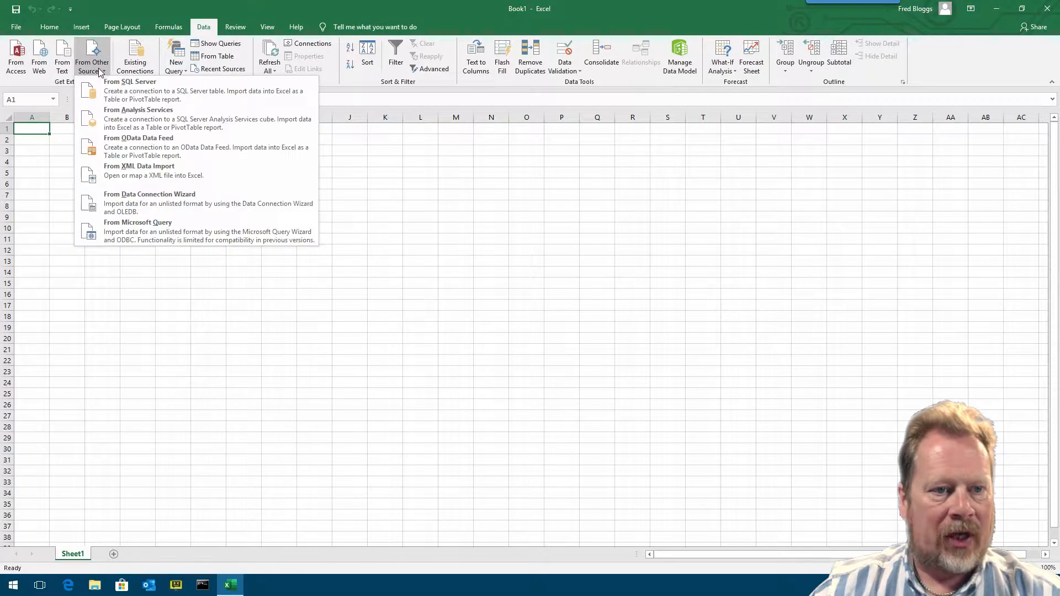
pyautogui.click(156, 149)
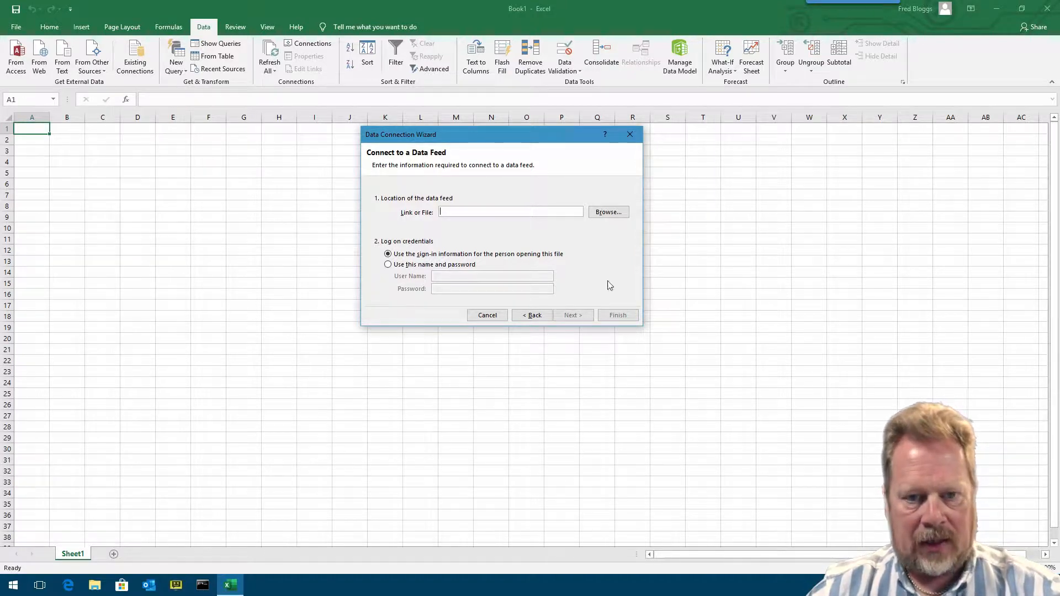
pyautogui.hotkey('ctrl', 'v')
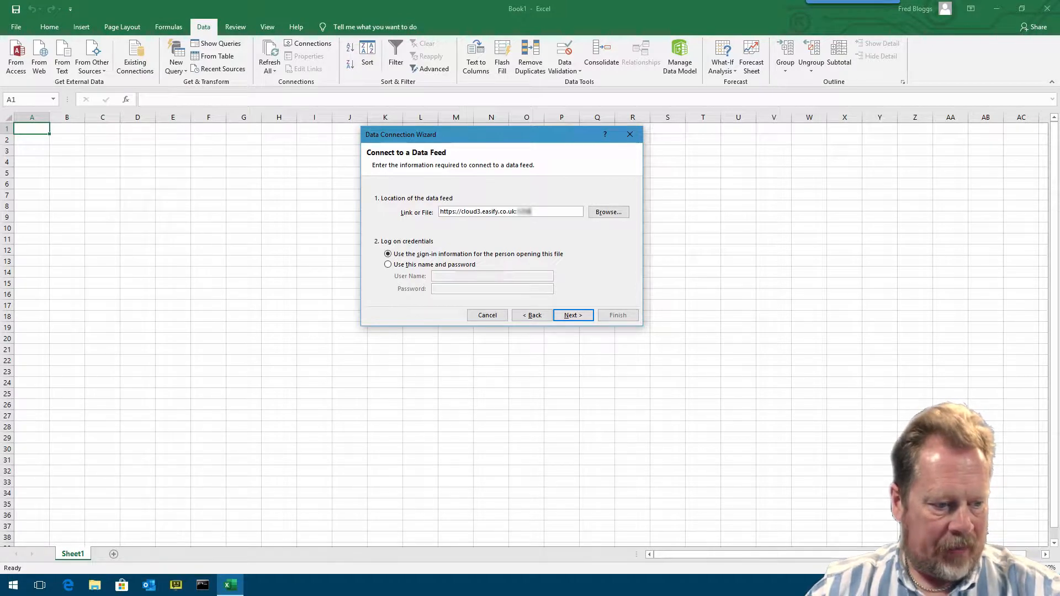
# - Choose to log on with a specific name and password, paste the user name and password, and continue
pyautogui.click(426, 265)
pyautogui.click(444, 274)
pyautogui.hotkey('ctrl', 'v')
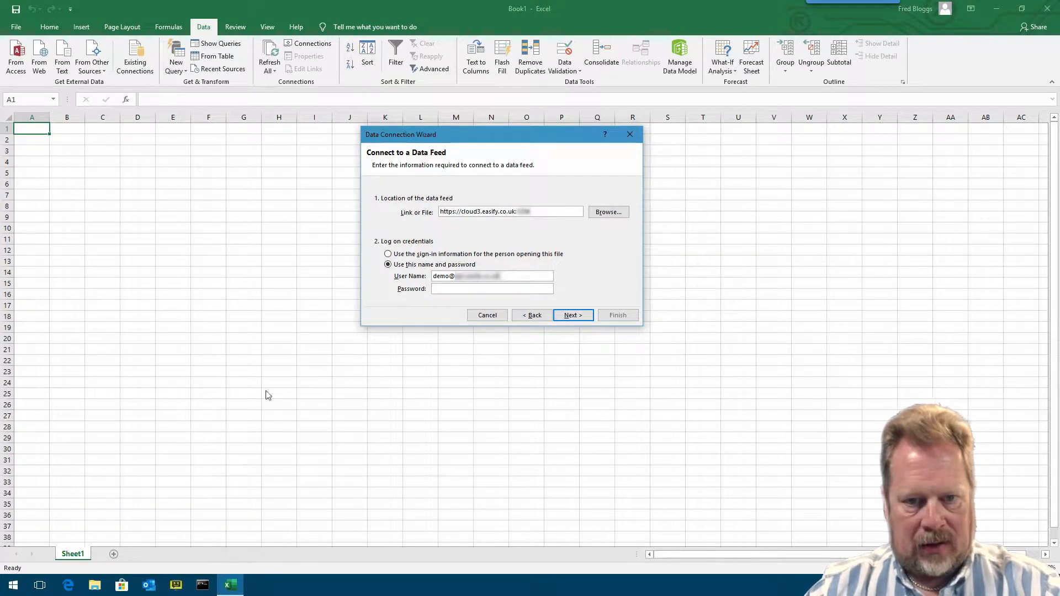
pyautogui.click(465, 288)
pyautogui.hotkey('ctrl', 'v')
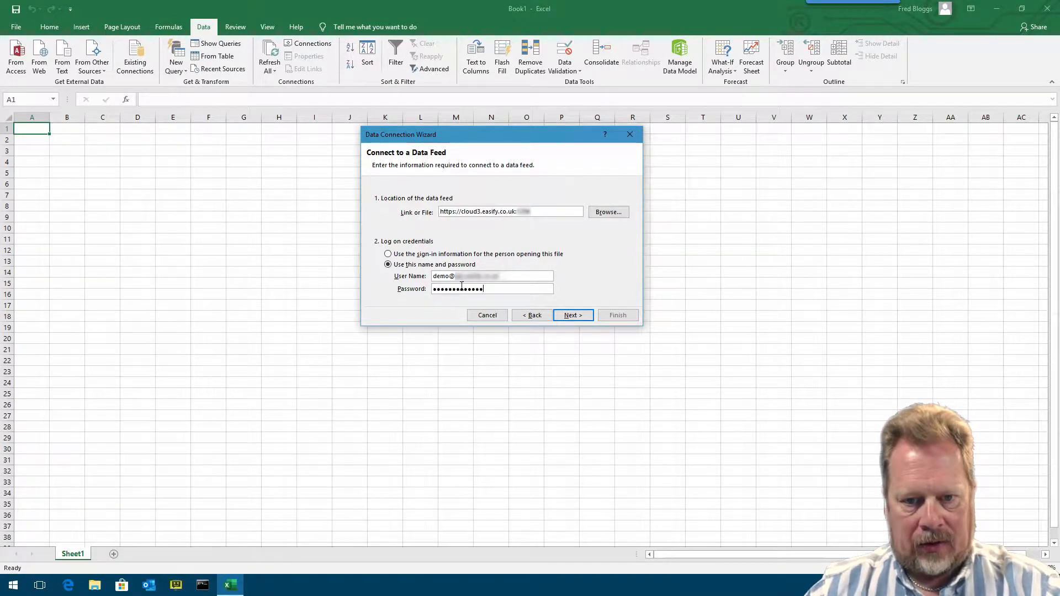
pyautogui.click(581, 312)
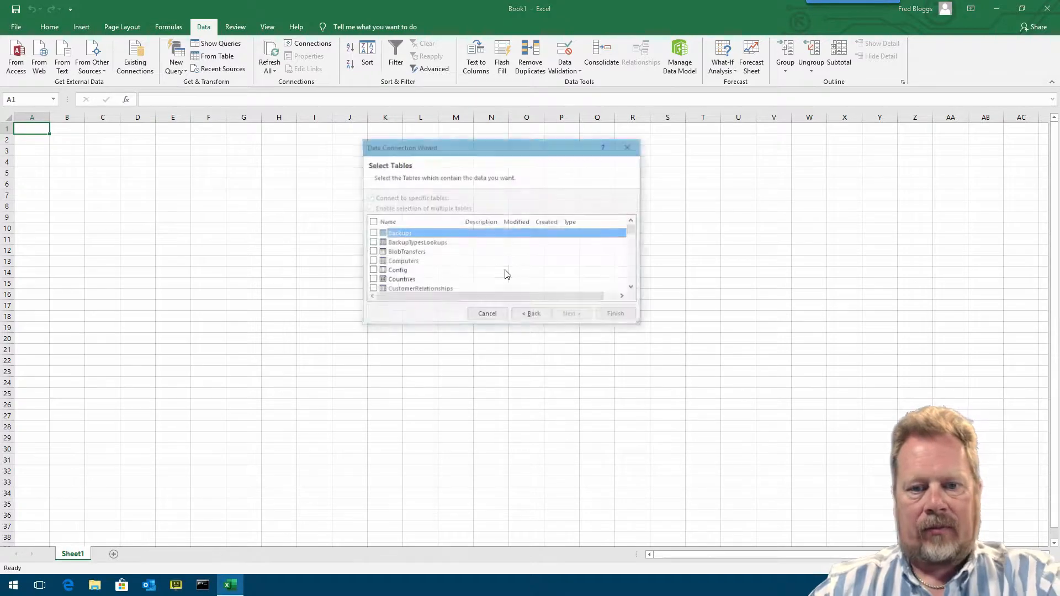
# - Enlarge the table selection dialog and tick the Products table
pyautogui.moveTo(485, 146); pyautogui.dragTo(509, 105)
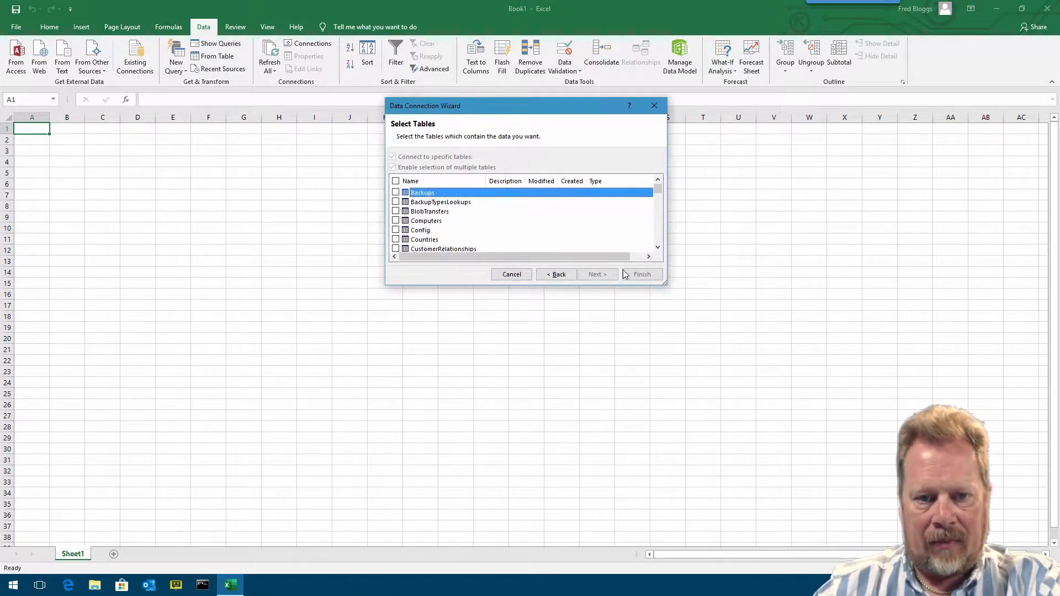
pyautogui.moveTo(660, 283); pyautogui.dragTo(752, 436)
pyautogui.moveTo(579, 105); pyautogui.dragTo(573, 44)
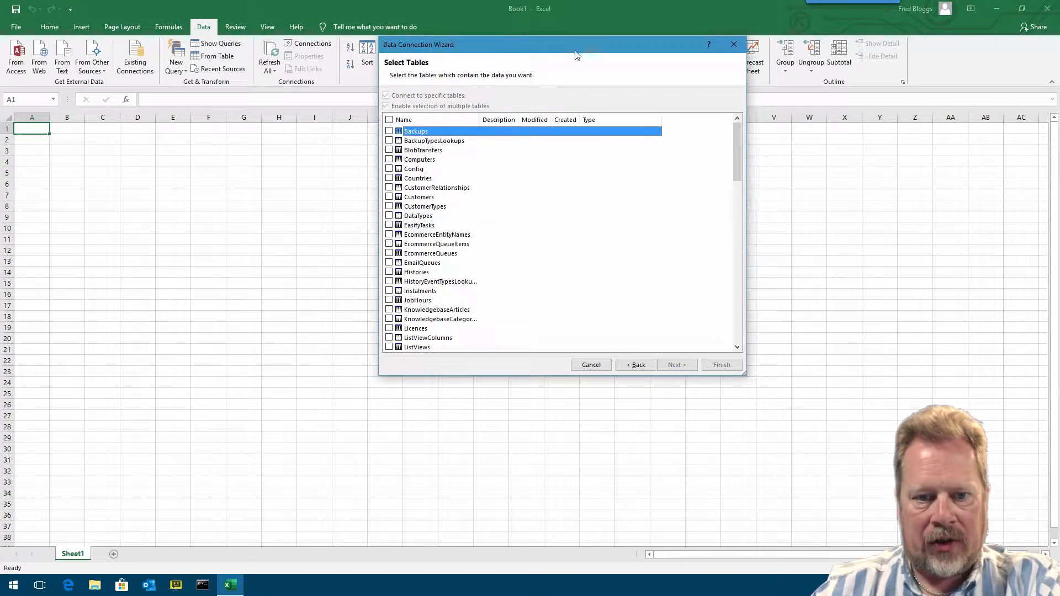
pyautogui.moveTo(738, 135); pyautogui.dragTo(747, 245)
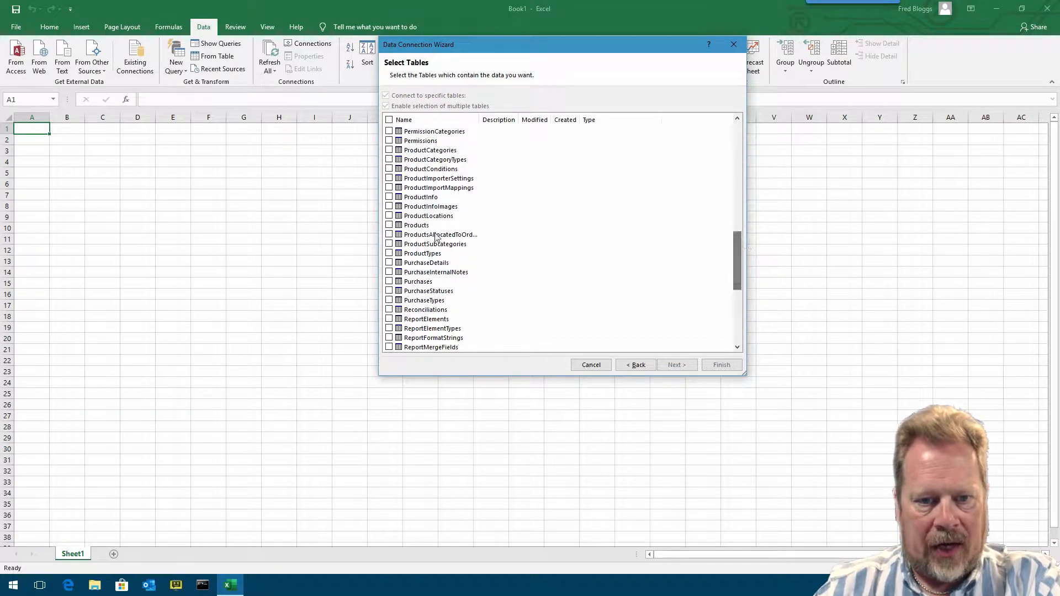
pyautogui.click(389, 225)
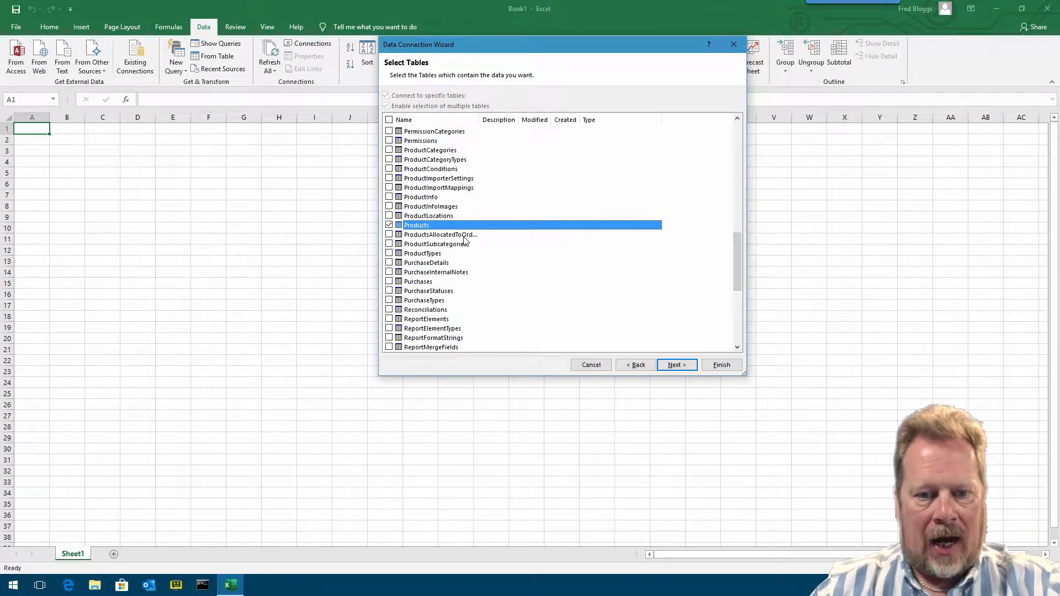
# - Also tick the ProductCategories, ProductCategoryTypes, ProductSubcategories and ProductTypes tables
pyautogui.moveTo(738, 250)
pyautogui.mouseDown()
pyautogui.moveTo(734, 179)
pyautogui.moveTo(737, 243)
pyautogui.mouseUp()
pyautogui.click(389, 178)
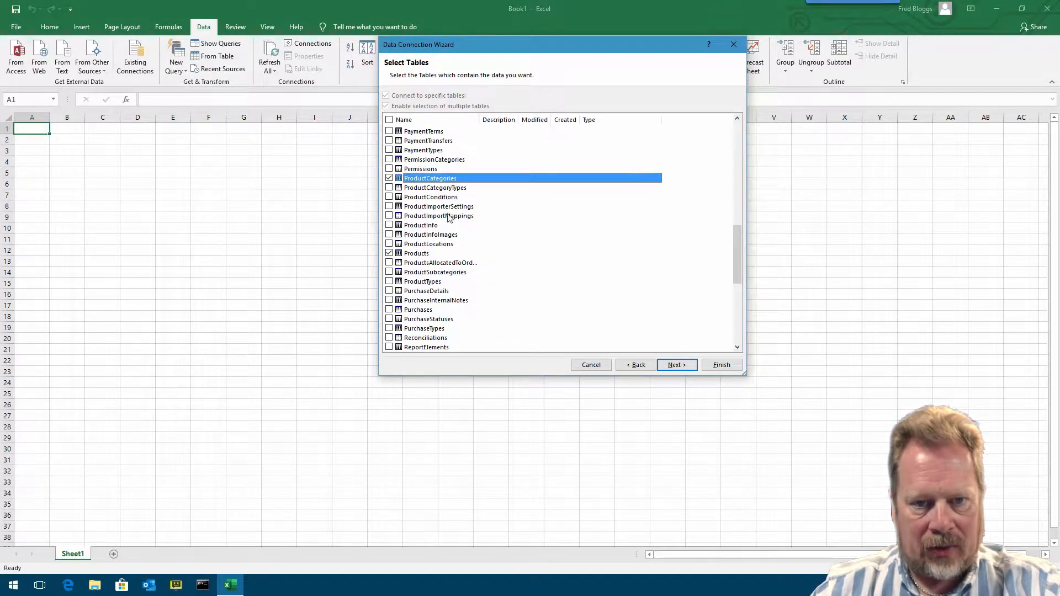
pyautogui.click(389, 187)
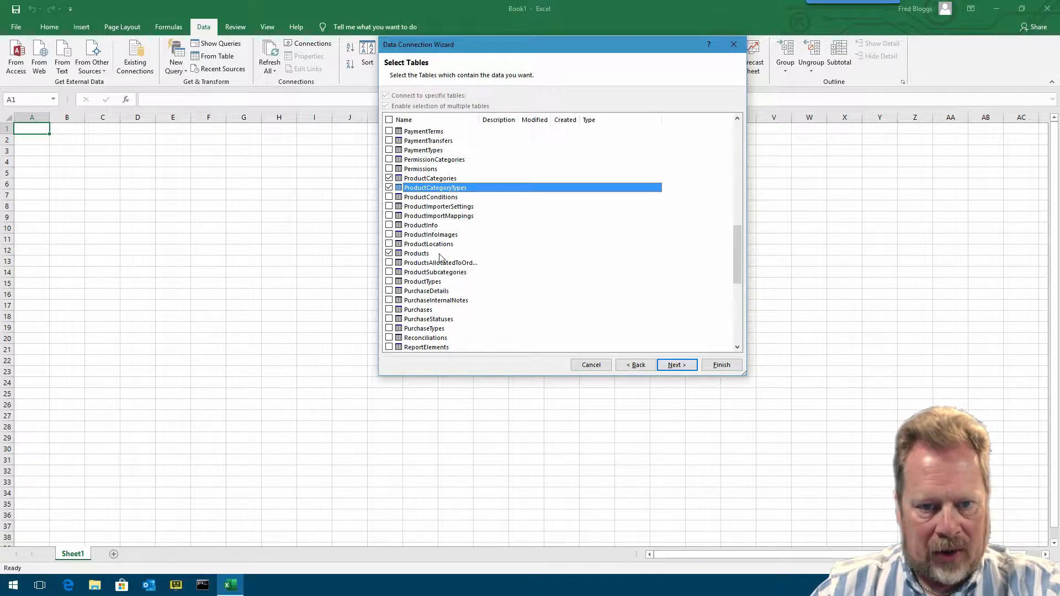
pyautogui.click(390, 272)
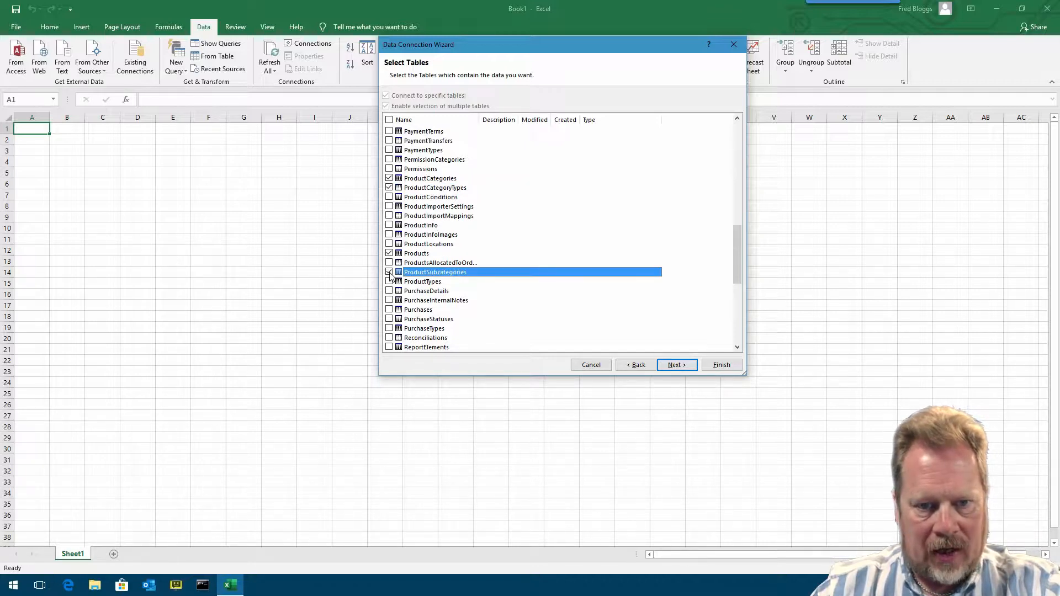
pyautogui.click(389, 282)
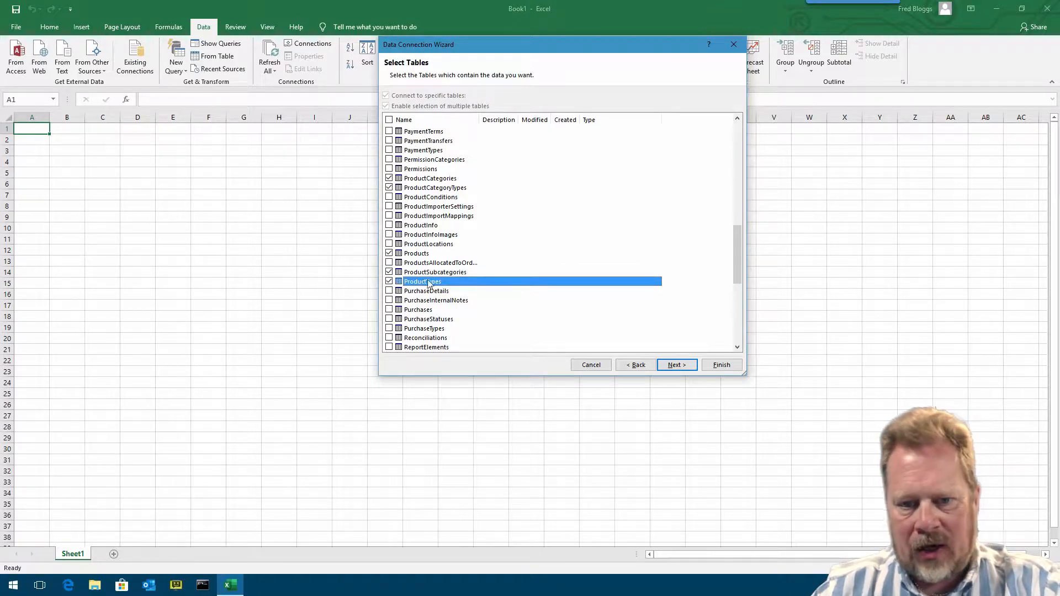
# - Tick the Manufacturers table as well and continue to the connection file page
pyautogui.moveTo(479, 119); pyautogui.dragTo(533, 120)
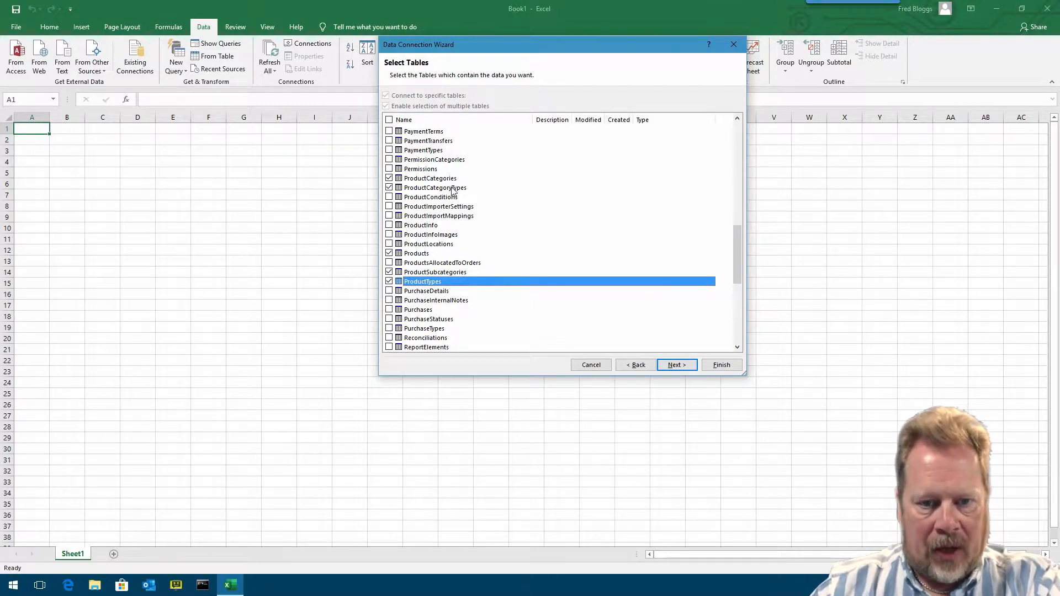
pyautogui.scroll(8, 452, 190)
pyautogui.click(389, 216)
pyautogui.scroll(-2, 475, 213)
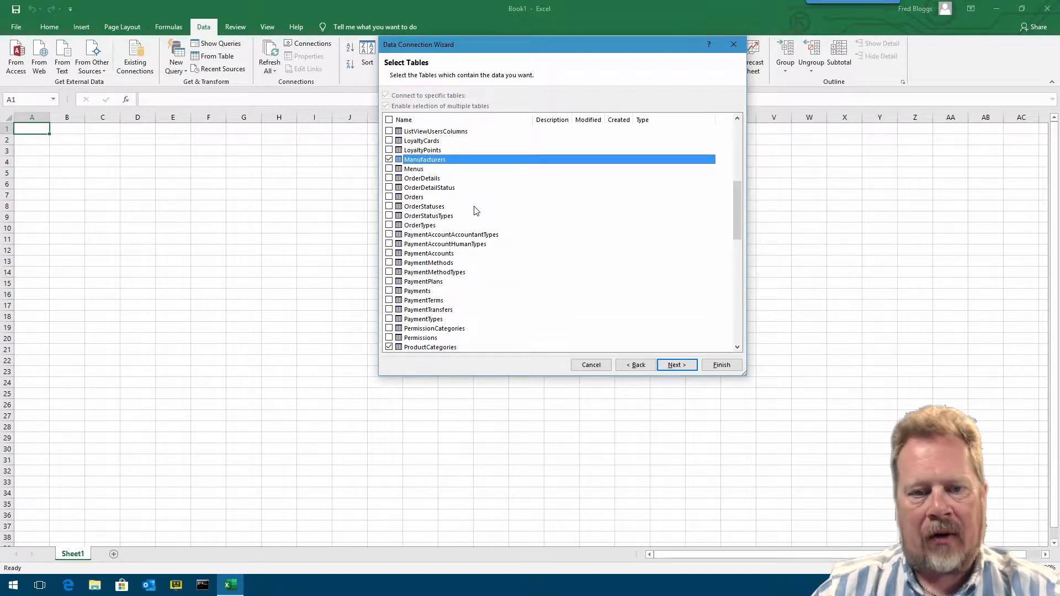
pyautogui.scroll(-5, 476, 218)
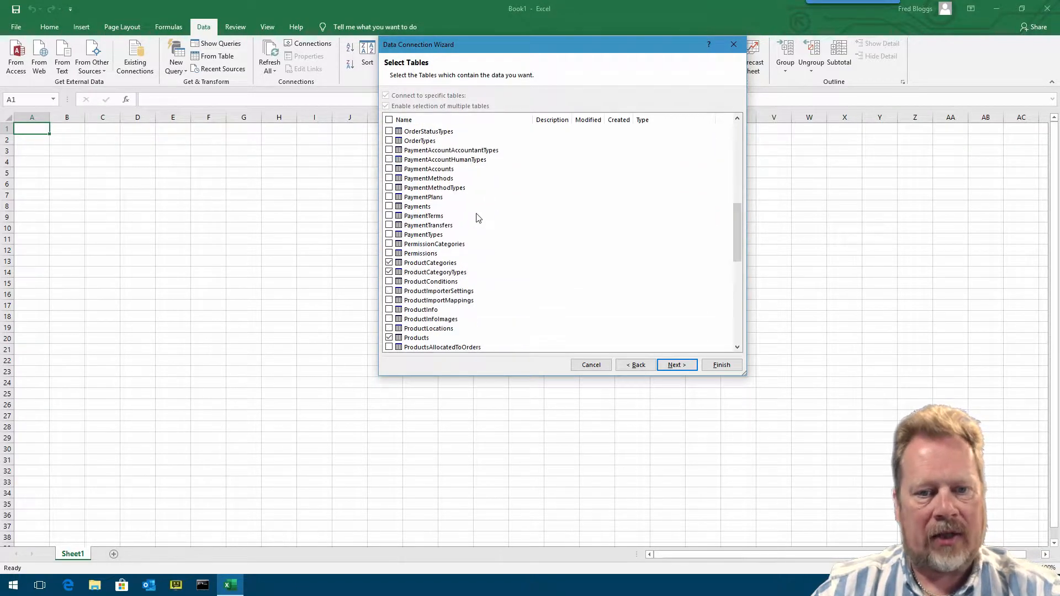
pyautogui.scroll(-1, 478, 214)
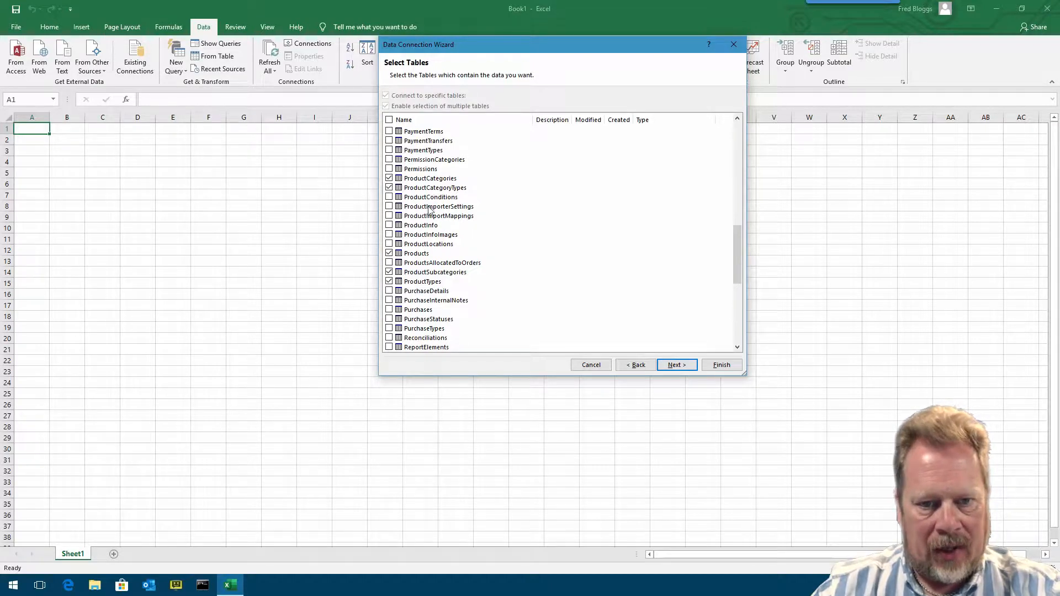
pyautogui.scroll(-1, 430, 209)
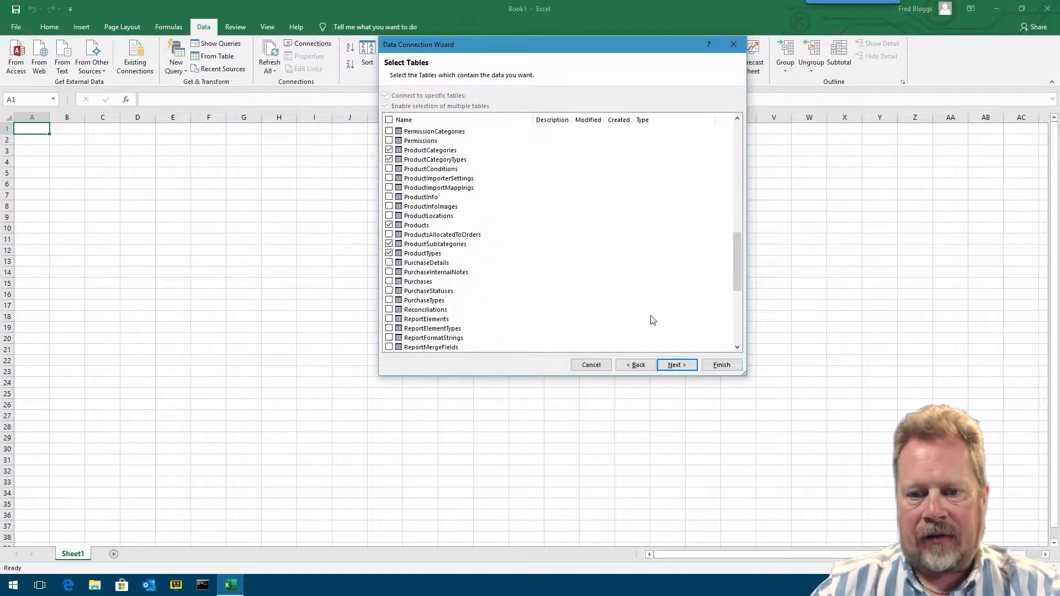
pyautogui.click(685, 367)
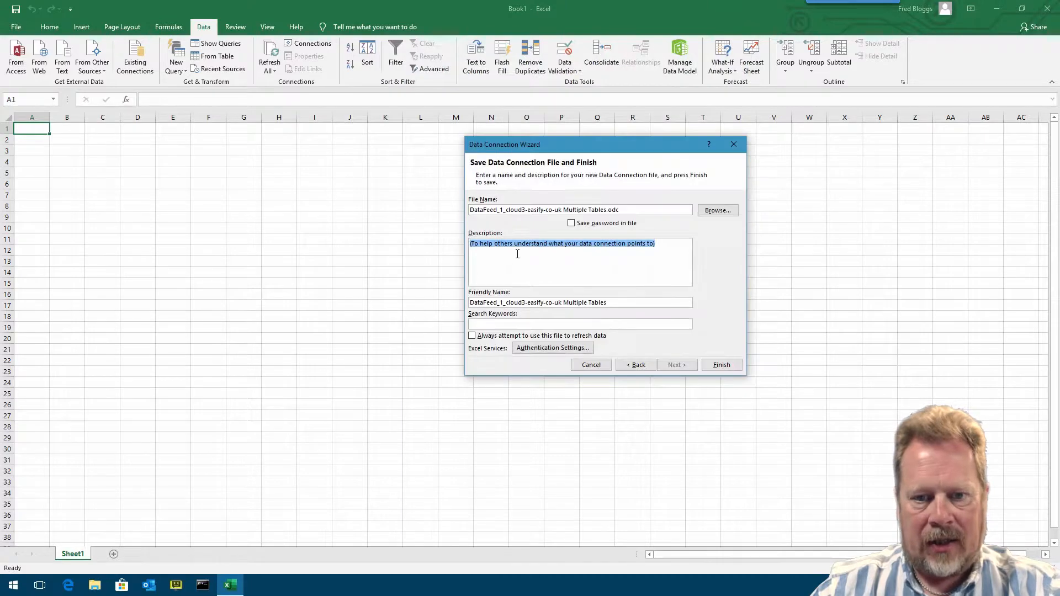
# - Save the password in the connection file, accept the security warning, and finish the wizard
pyautogui.click(607, 227)
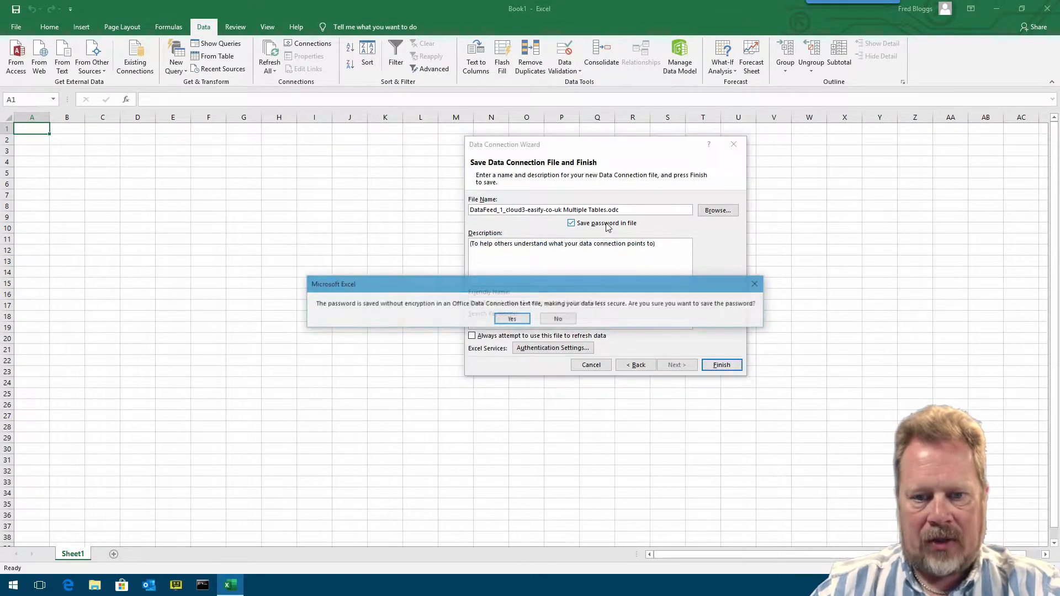
pyautogui.click(521, 322)
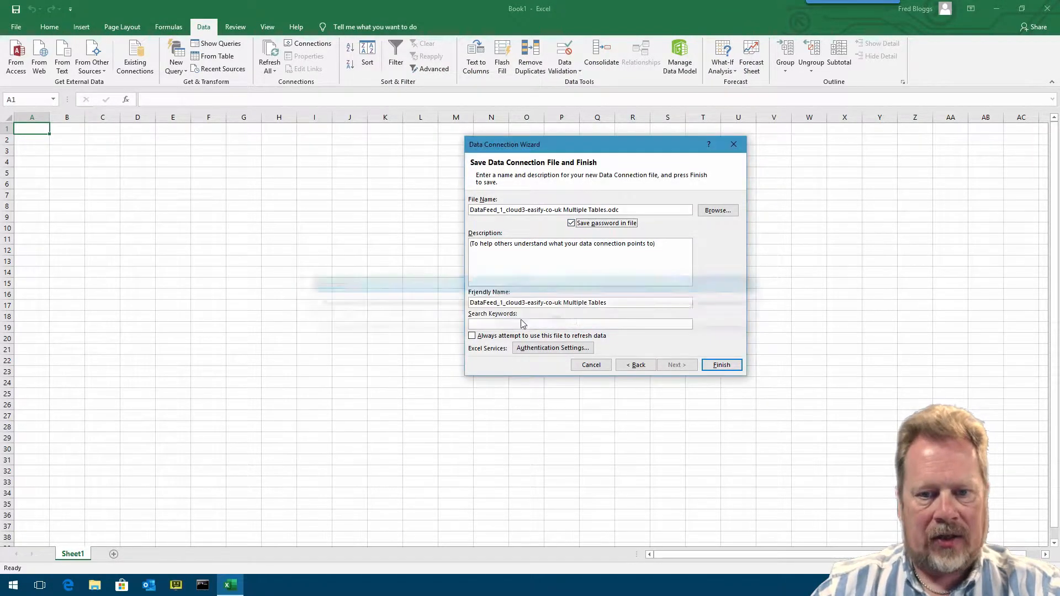
pyautogui.click(735, 367)
# - Import the selected tables as Tables into new worksheets
pyautogui.moveTo(581, 213); pyautogui.dragTo(508, 170)
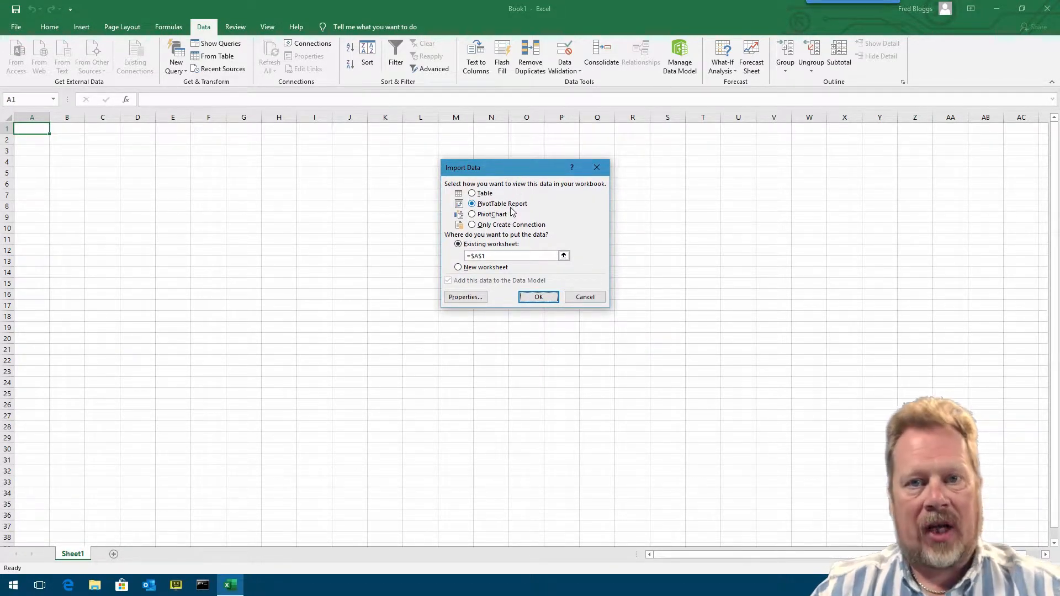
pyautogui.click(475, 194)
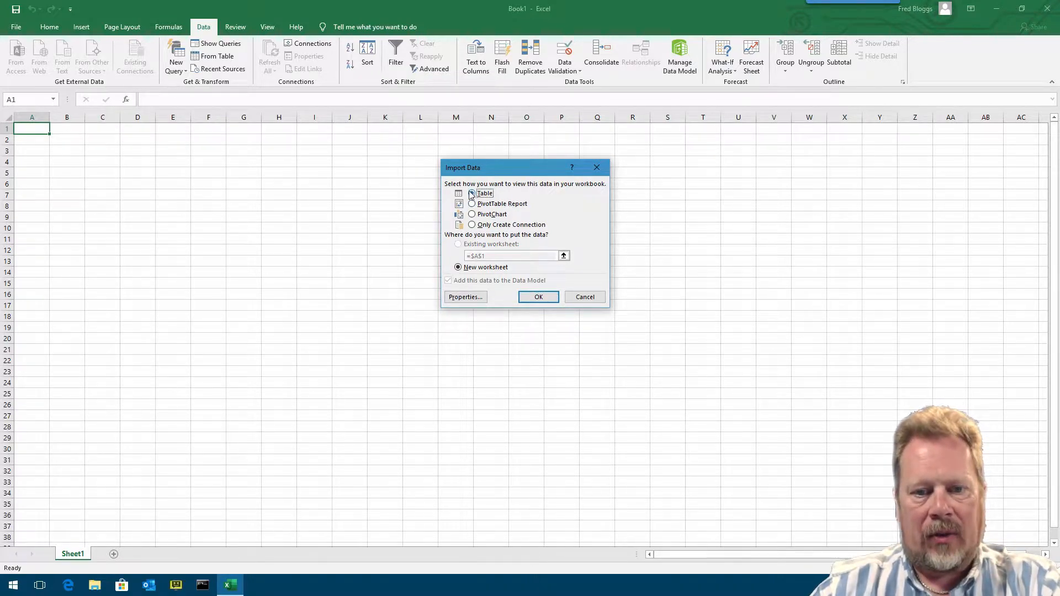
pyautogui.click(539, 294)
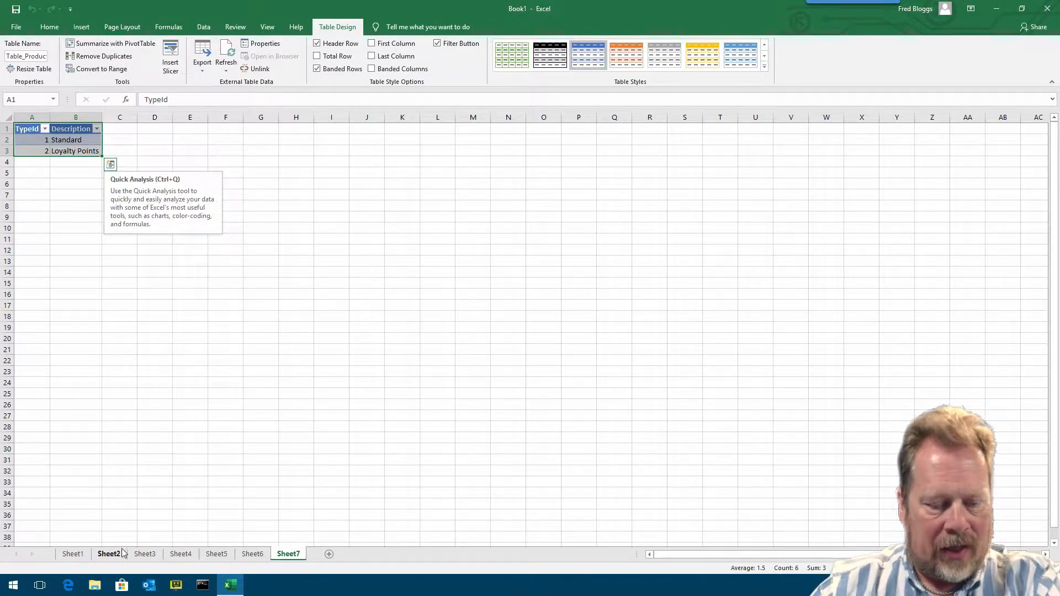
# - Review the imported sheets and move the Sheet5 products sheet to the first position
pyautogui.click(260, 556)
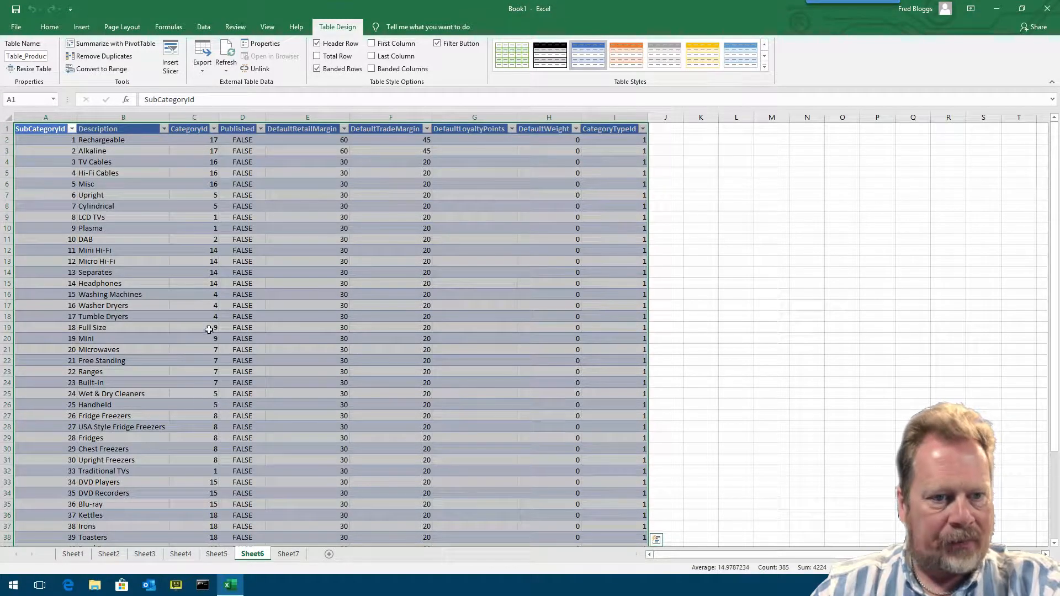
pyautogui.click(216, 555)
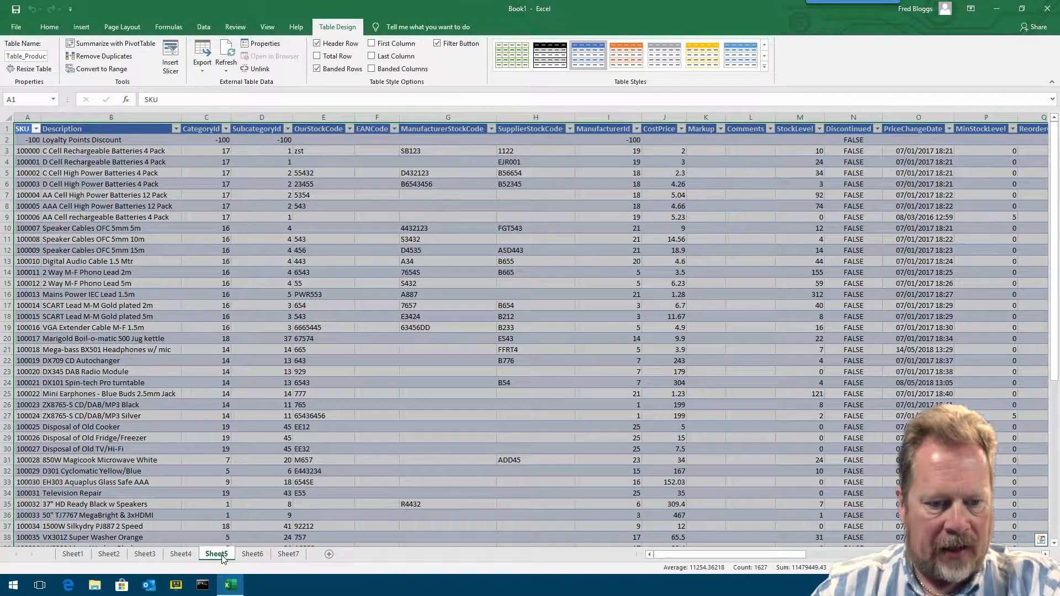
pyautogui.moveTo(219, 559); pyautogui.dragTo(65, 561)
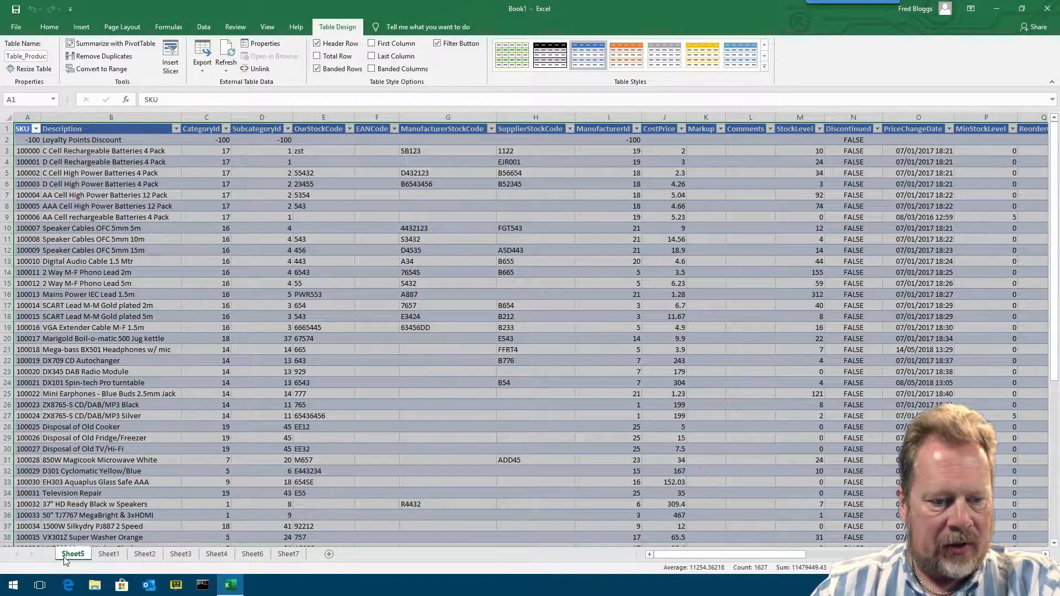
pyautogui.click(155, 153)
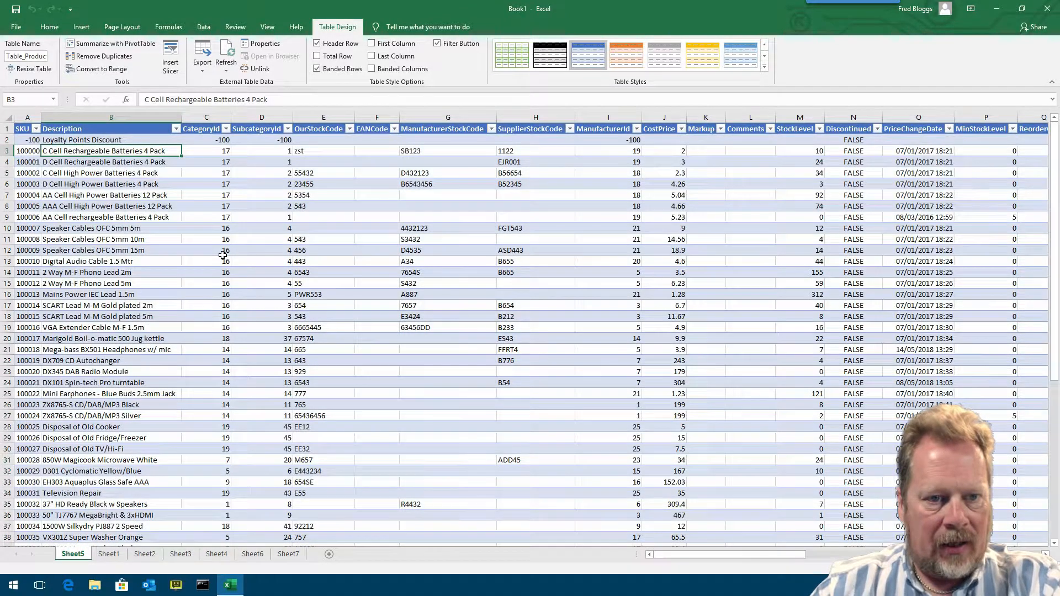
# - Move the empty Sheet1 to the last position among the sheet tabs
pyautogui.click(111, 555)
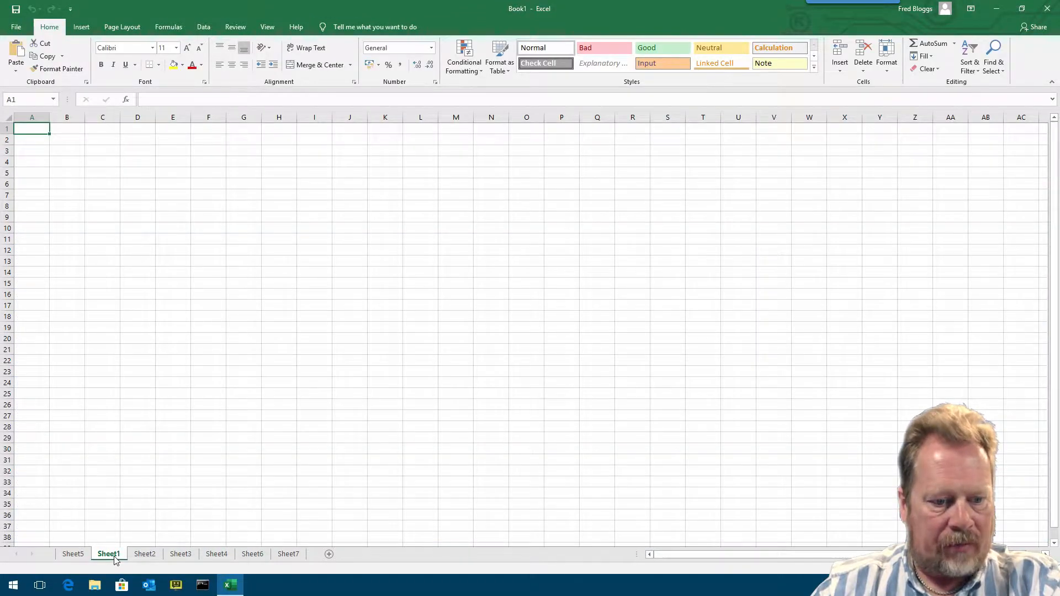
pyautogui.moveTo(112, 560); pyautogui.dragTo(313, 559)
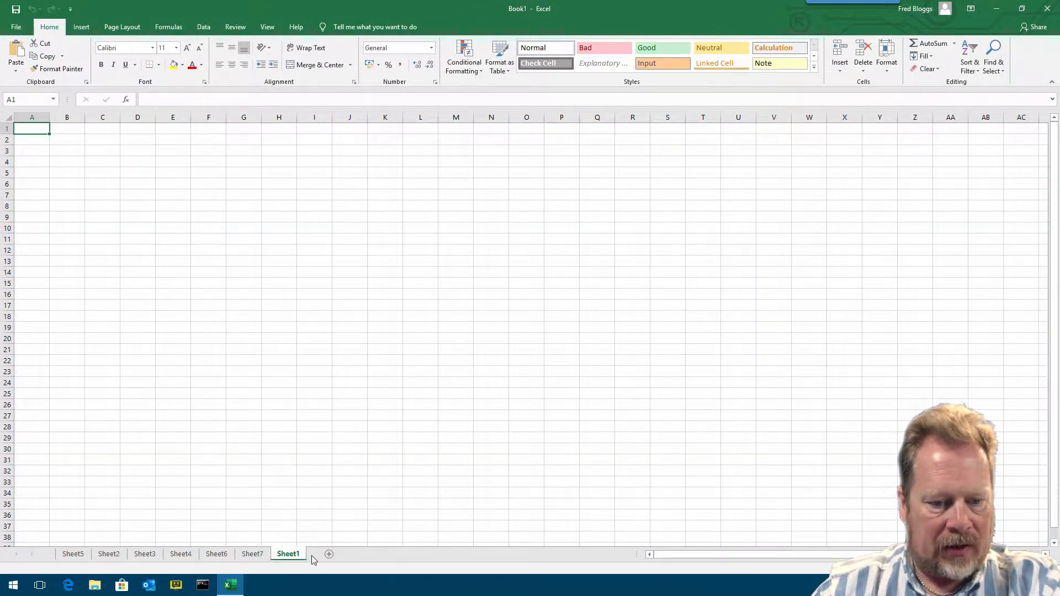
# - Compare the ManufacturerId values in the products sheet with the IDs in the Sheet2 manufacturers table
pyautogui.click(113, 555)
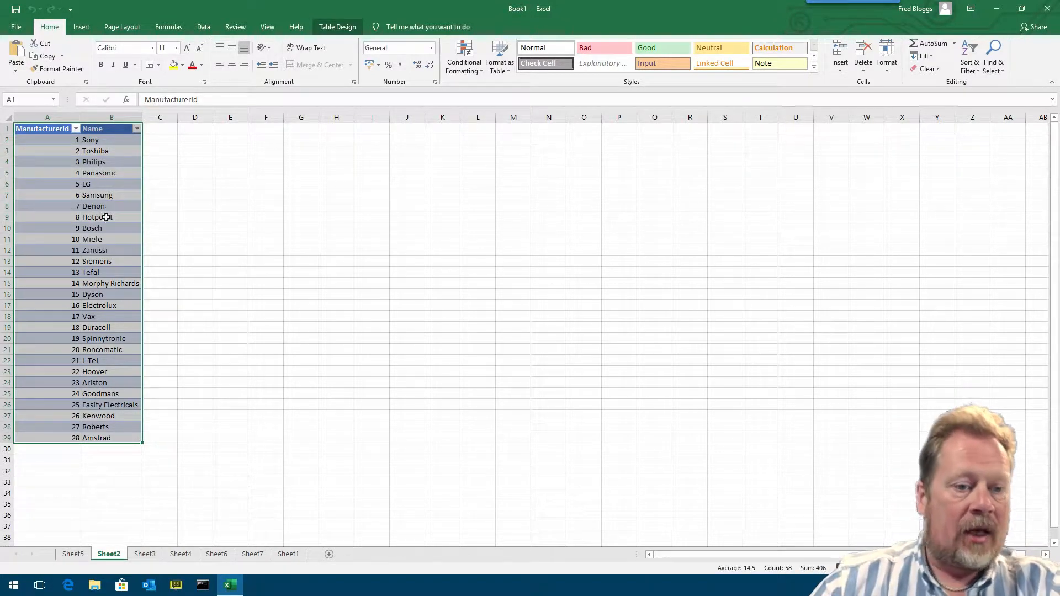
pyautogui.click(73, 554)
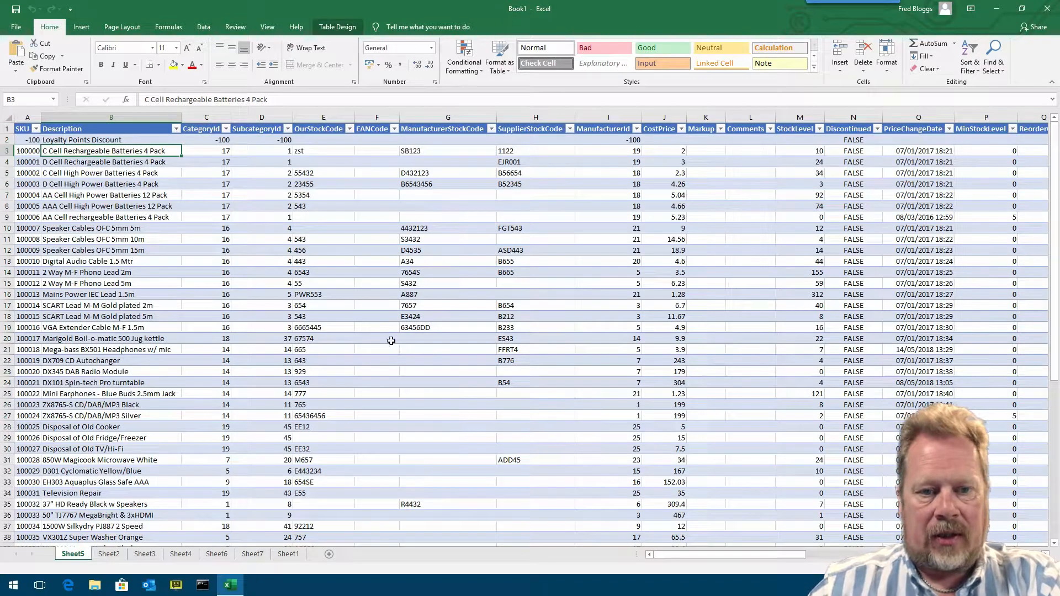
pyautogui.click(613, 149)
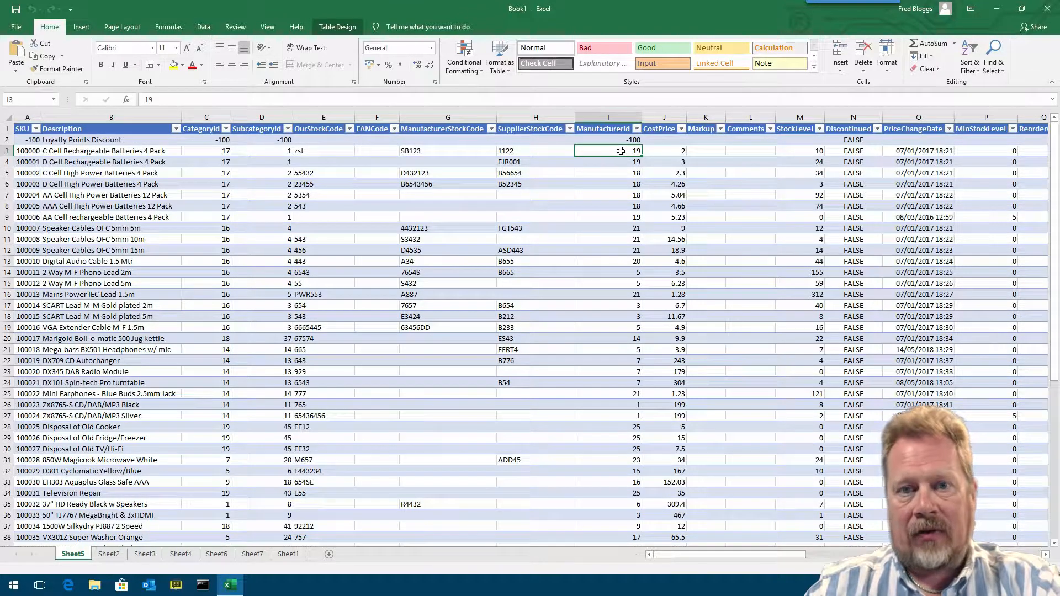
pyautogui.click(118, 554)
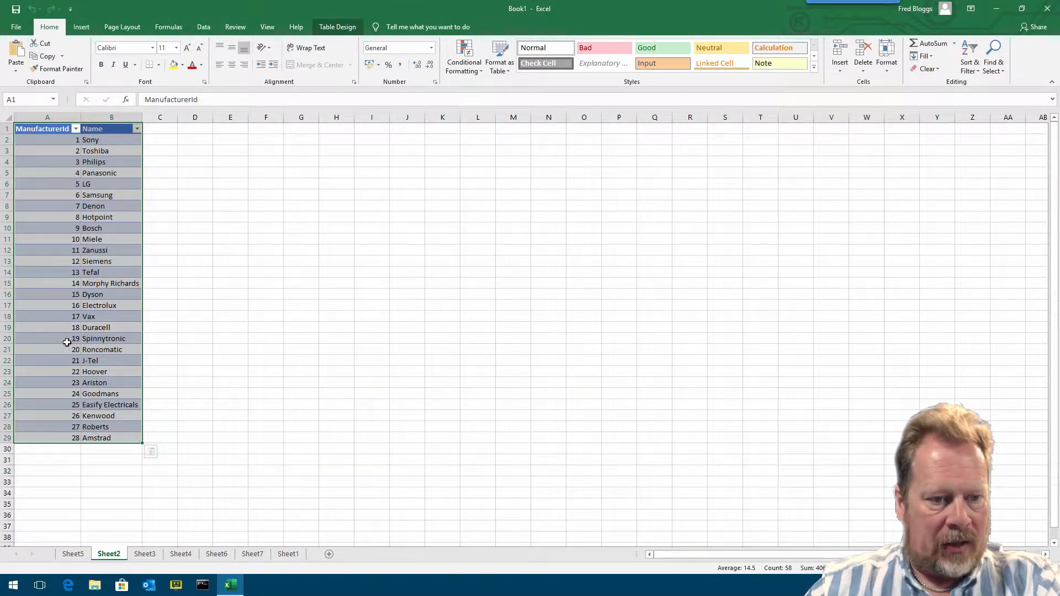
pyautogui.click(104, 338)
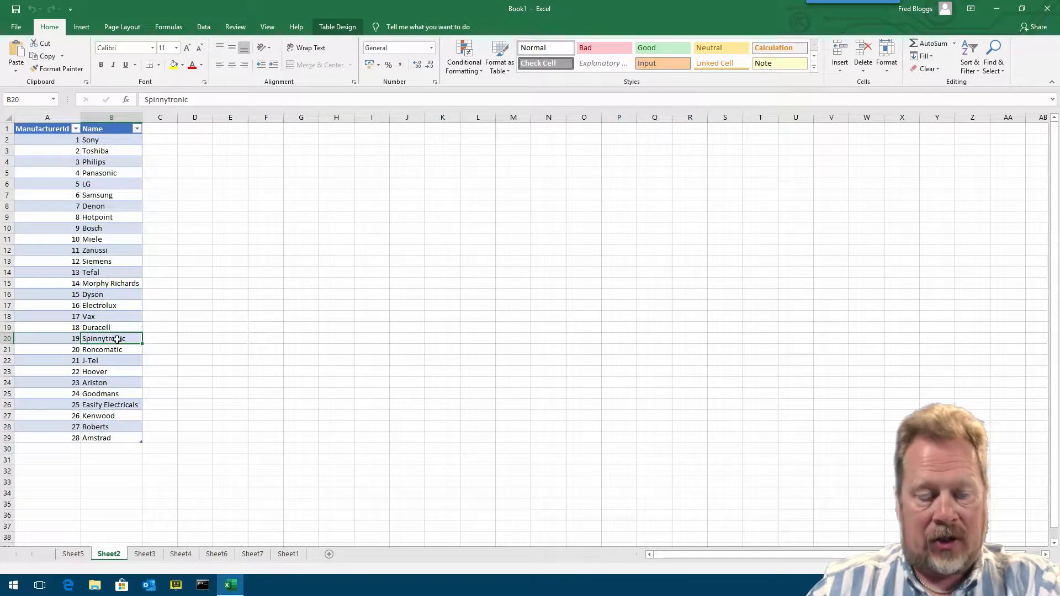
pyautogui.click(73, 553)
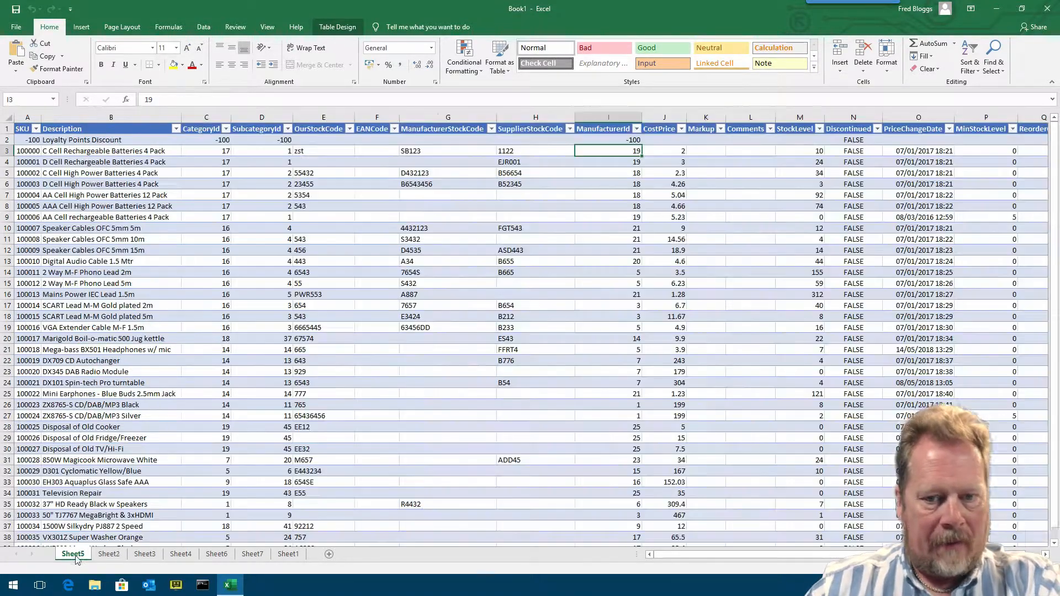
pyautogui.click(620, 172)
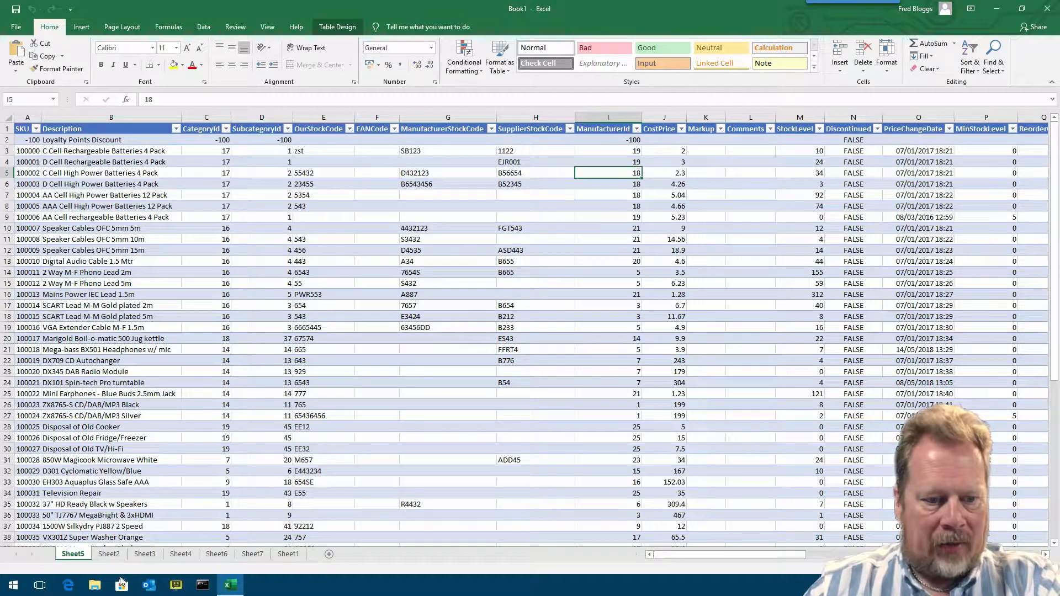
pyautogui.click(108, 553)
pyautogui.click(113, 328)
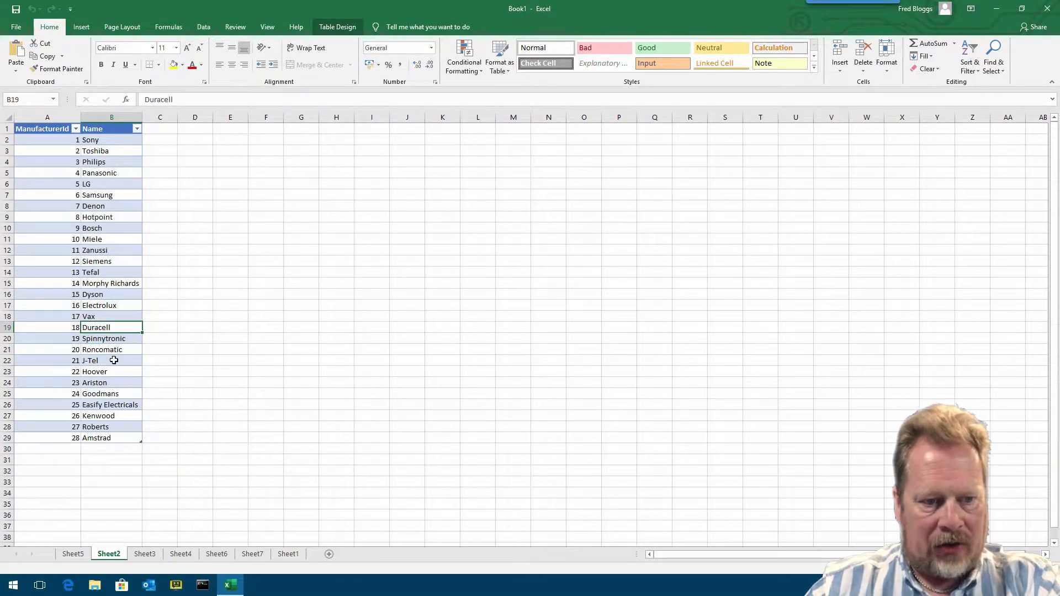
pyautogui.click(74, 554)
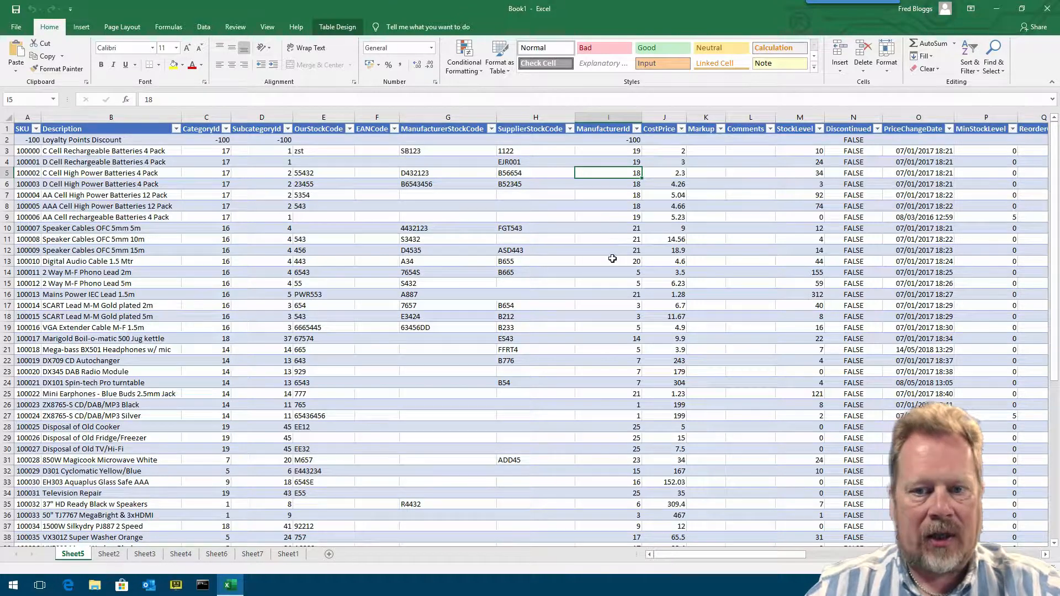
pyautogui.click(220, 160)
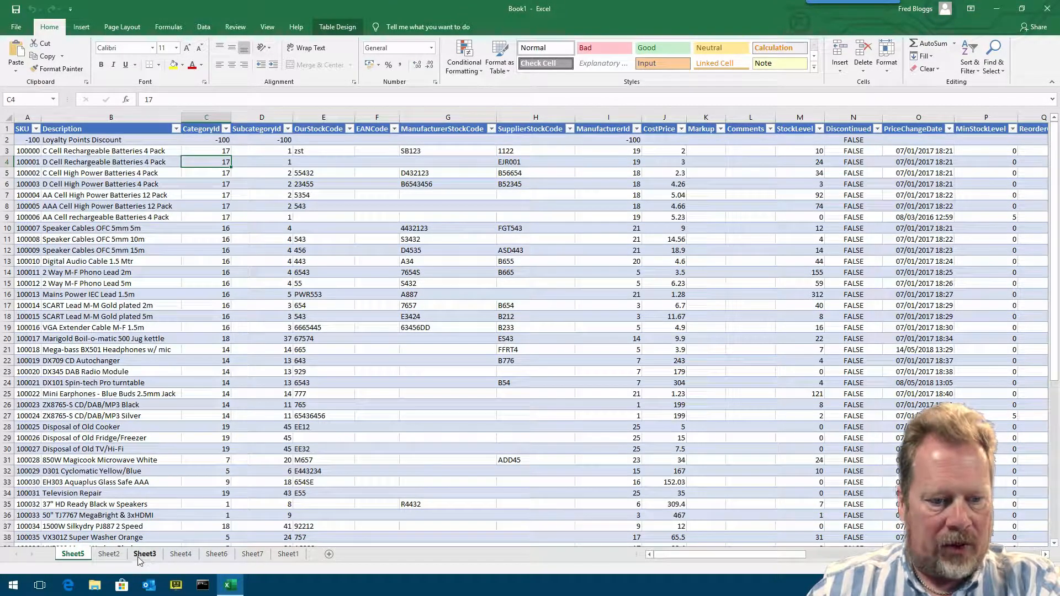
pyautogui.click(115, 555)
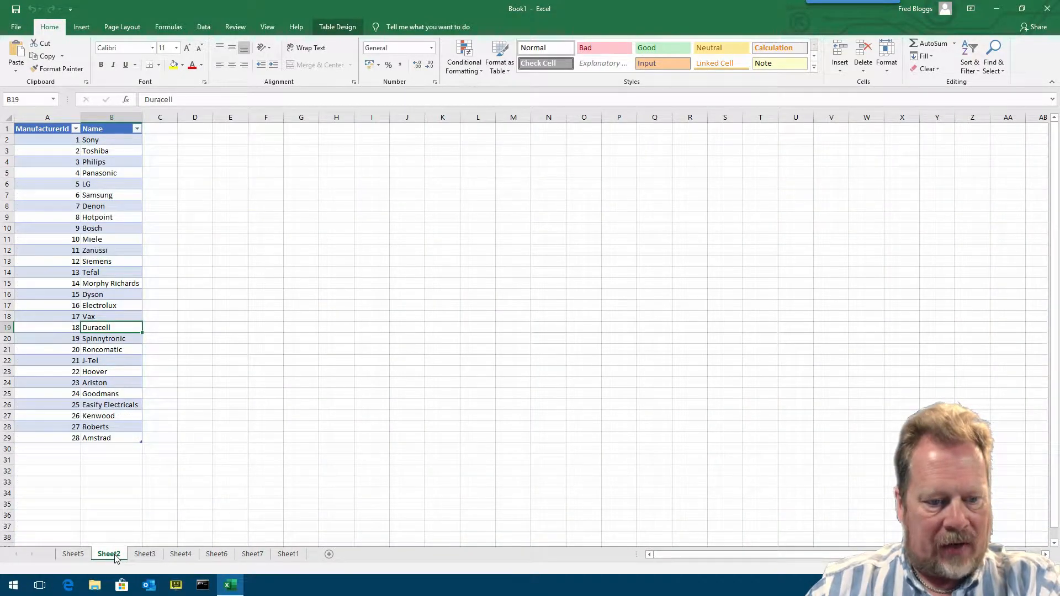
# - Rename the Sheet2 manufacturers sheet as Manufacturers
pyautogui.rightClick(115, 556)
pyautogui.click(151, 451)
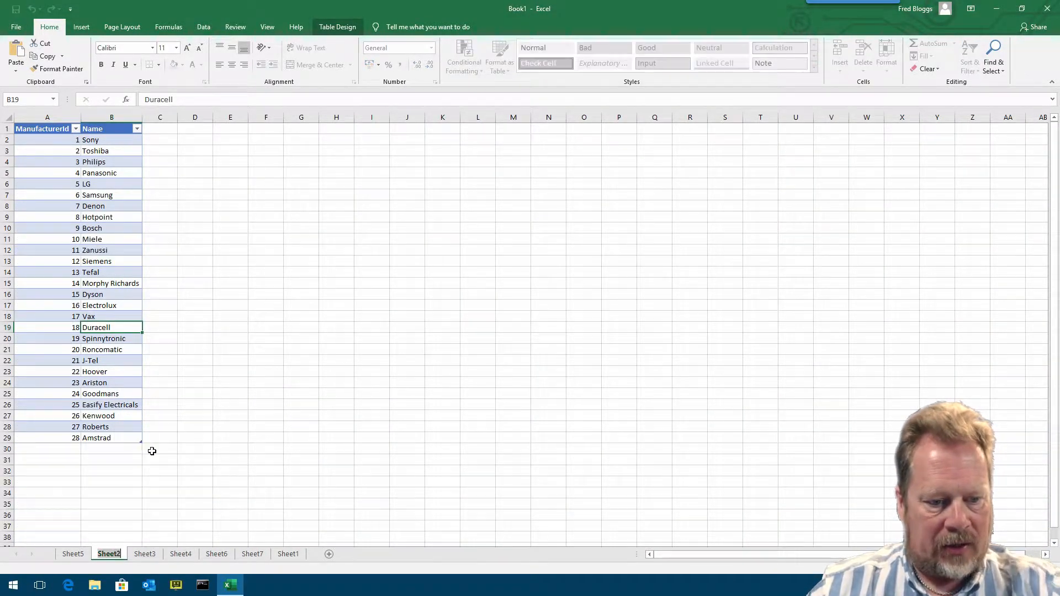
pyautogui.write('Manu')
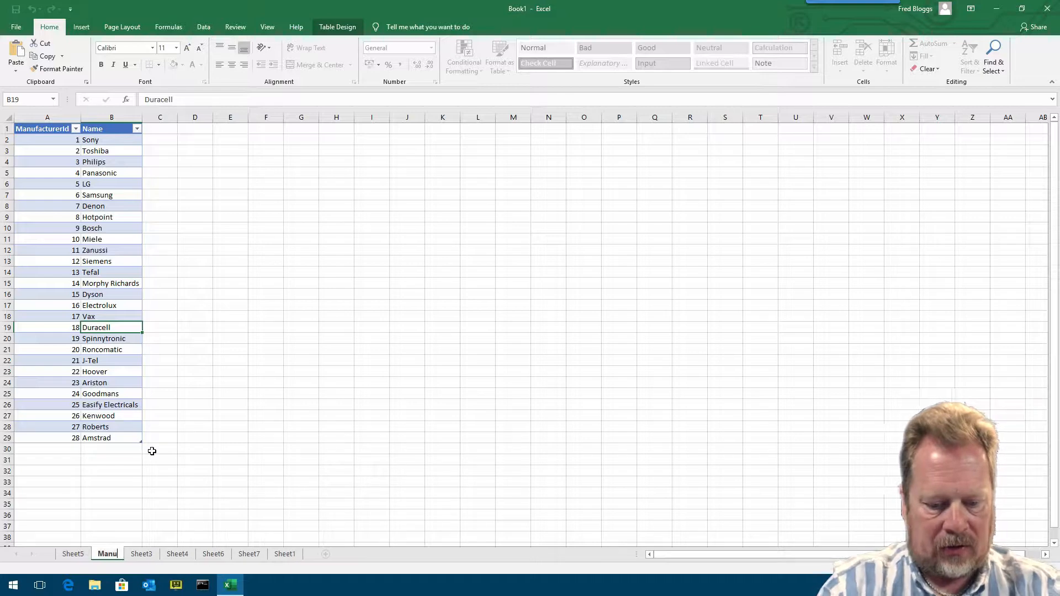
pyautogui.write('facturers')
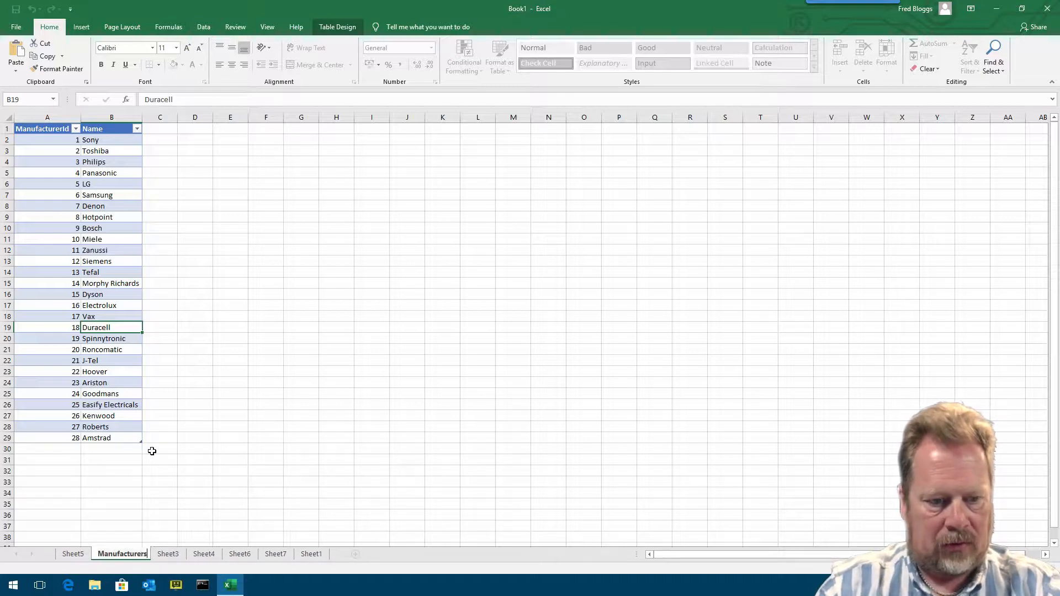
pyautogui.press('Return')
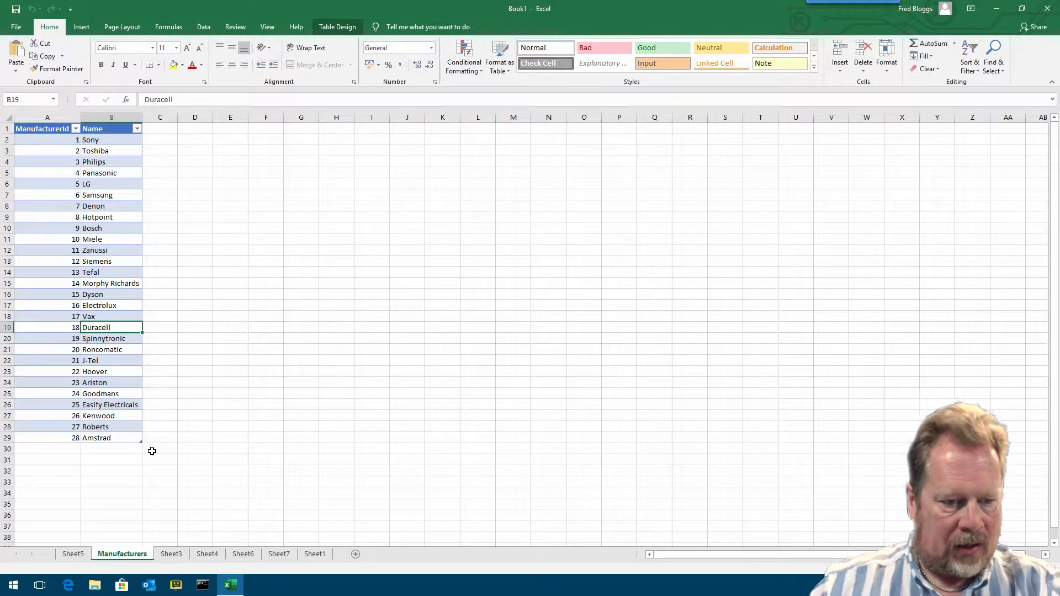
# - Rename the Sheet5 products sheet as Products
pyautogui.click(75, 554)
pyautogui.rightClick(75, 553)
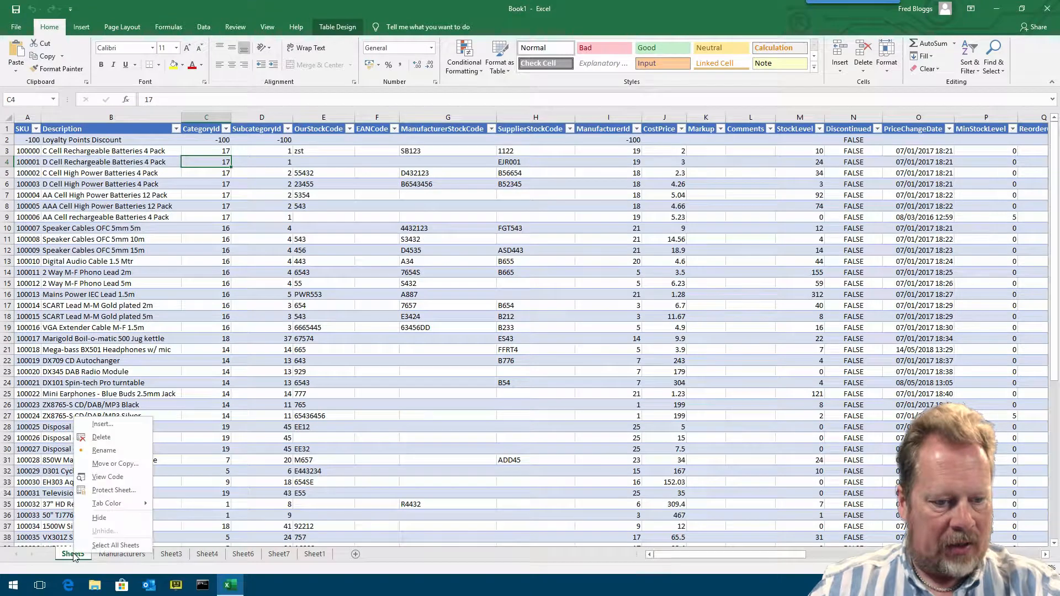
pyautogui.click(113, 451)
pyautogui.write('Products')
pyautogui.press('Return')
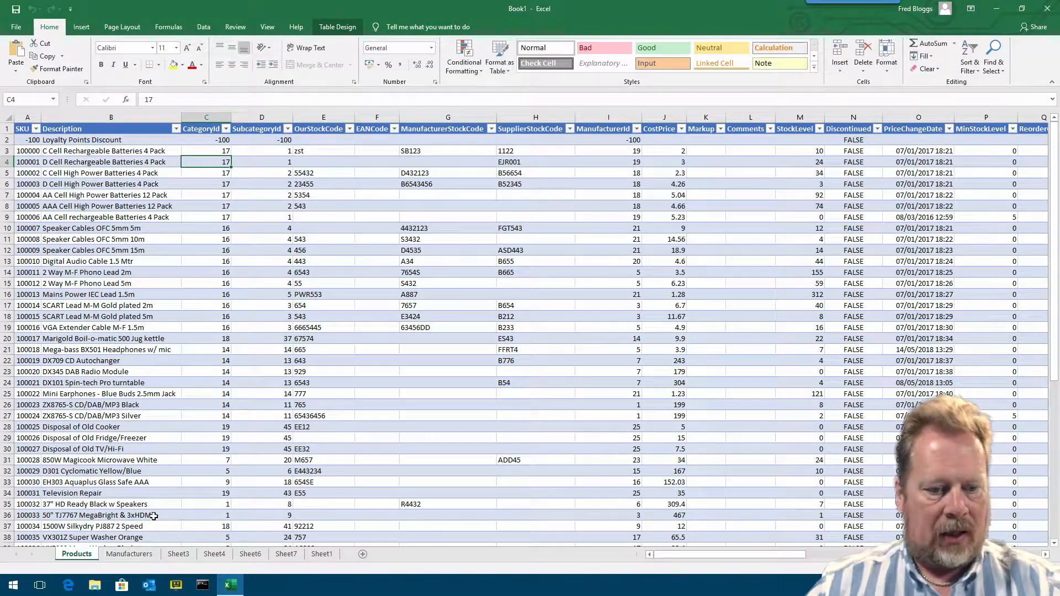
# - Review the remaining imported sheets and move the Sheet6 subcategories sheet ahead of Sheet4
pyautogui.click(186, 555)
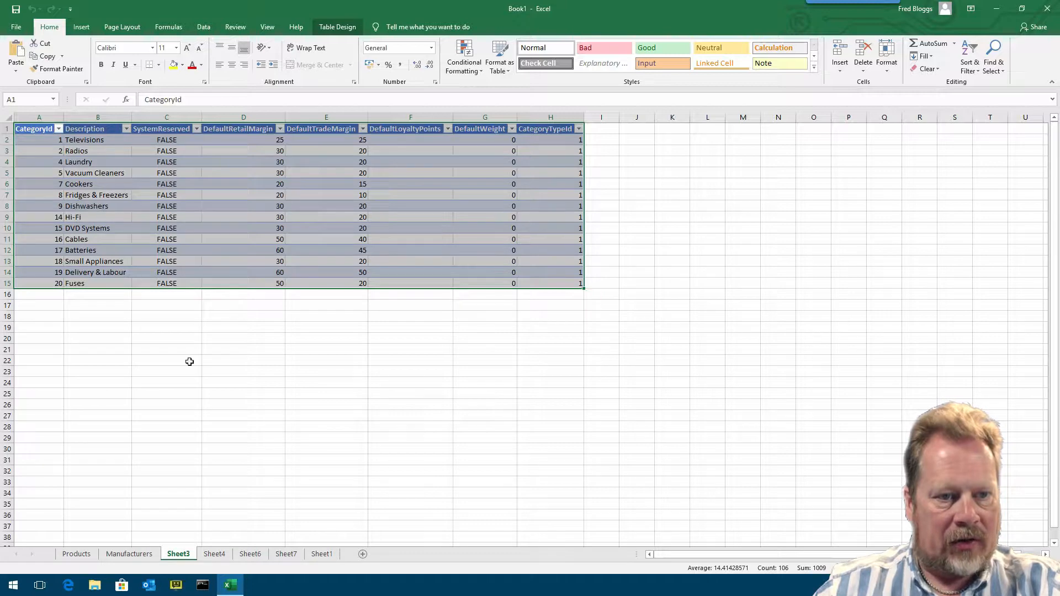
pyautogui.click(225, 553)
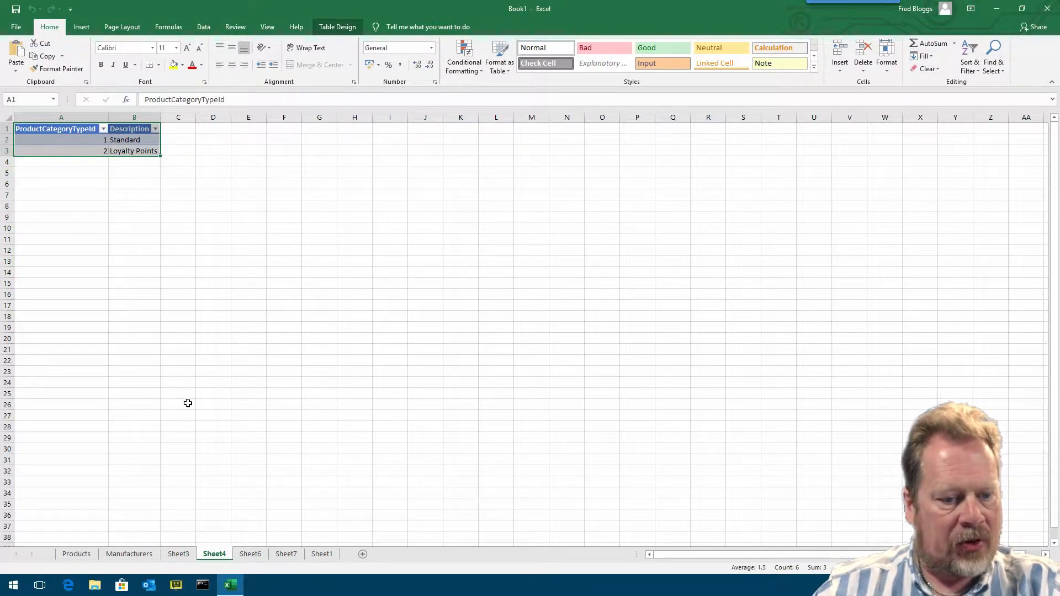
pyautogui.click(251, 554)
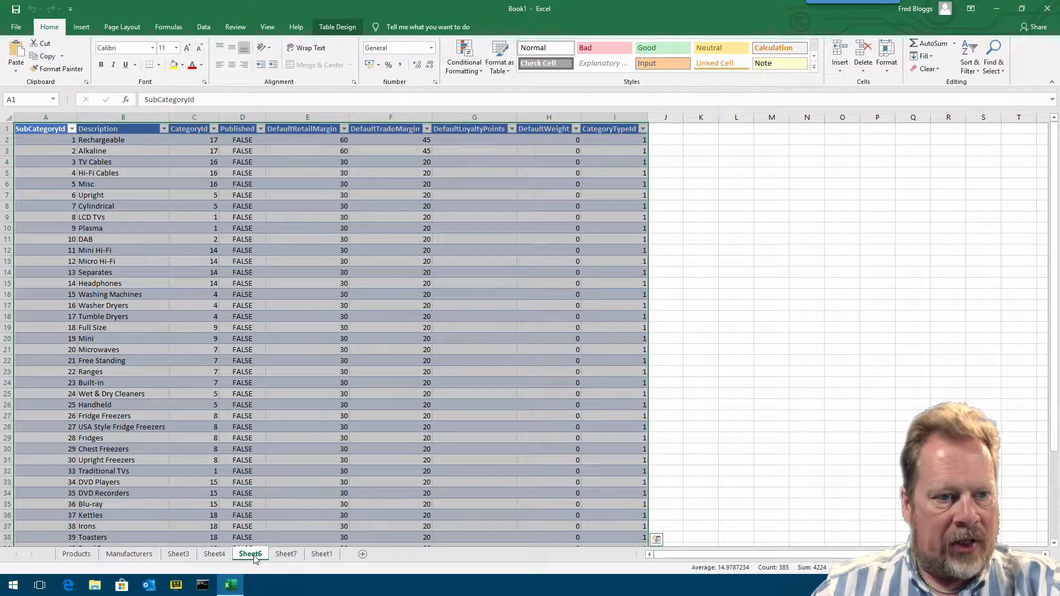
pyautogui.moveTo(257, 556); pyautogui.dragTo(194, 558)
# - Rename the Sheet3 categories sheet as Categories
pyautogui.click(182, 557)
pyautogui.rightClick(182, 559)
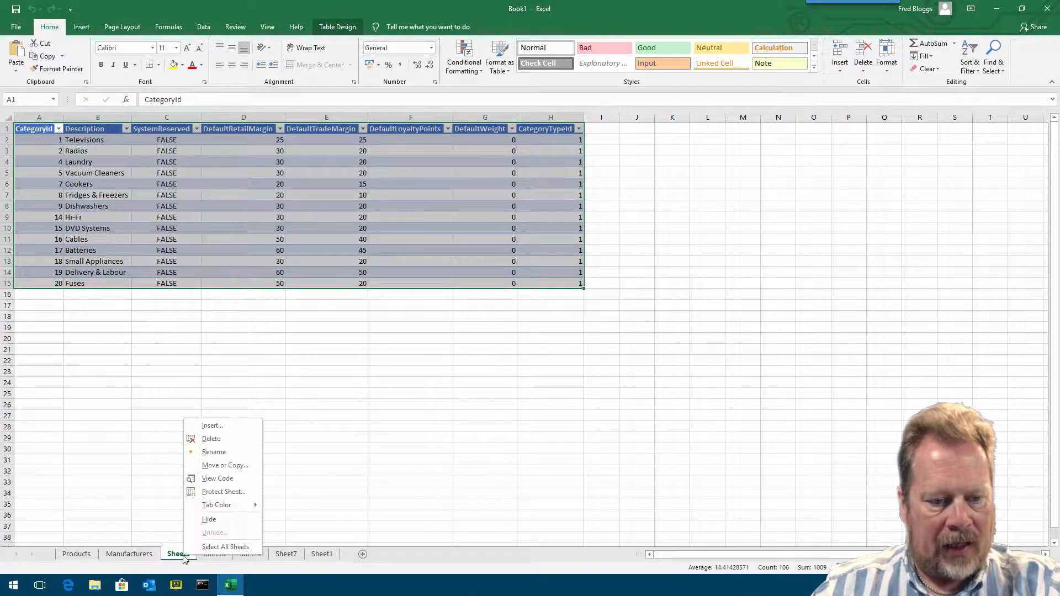
pyautogui.click(222, 448)
pyautogui.write('Categor')
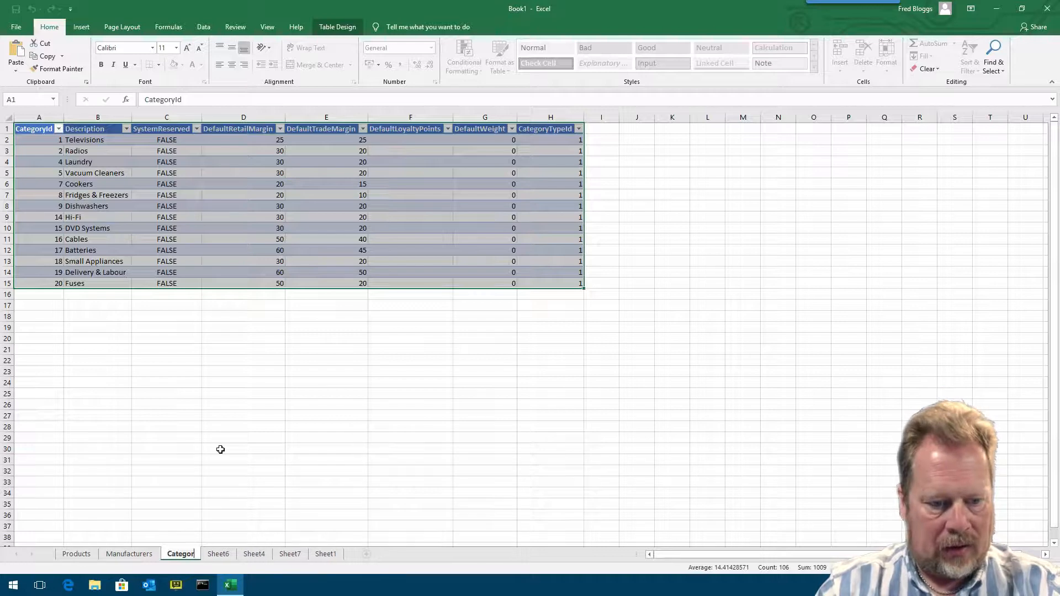
pyautogui.write('ies')
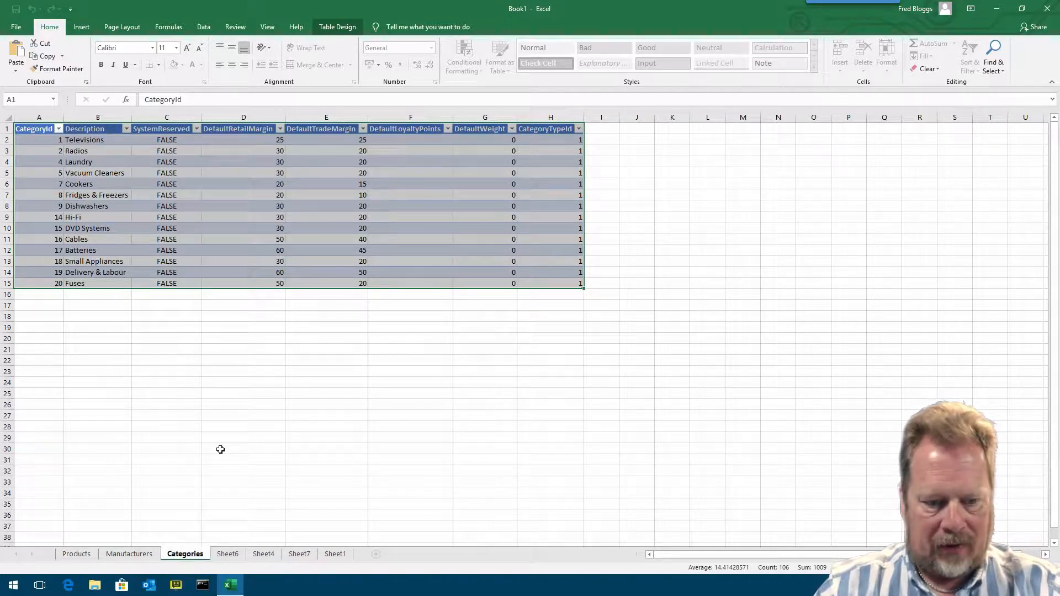
pyautogui.press('Return')
# - Rename the Sheet6 subcategories sheet as Subcategories
pyautogui.click(227, 554)
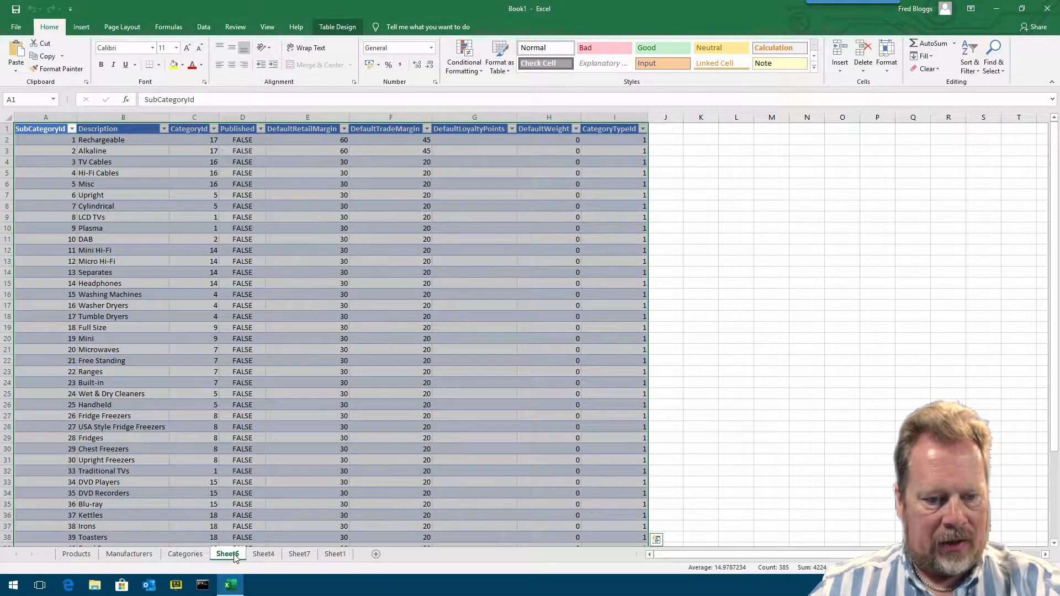
pyautogui.rightClick(233, 558)
pyautogui.click(277, 452)
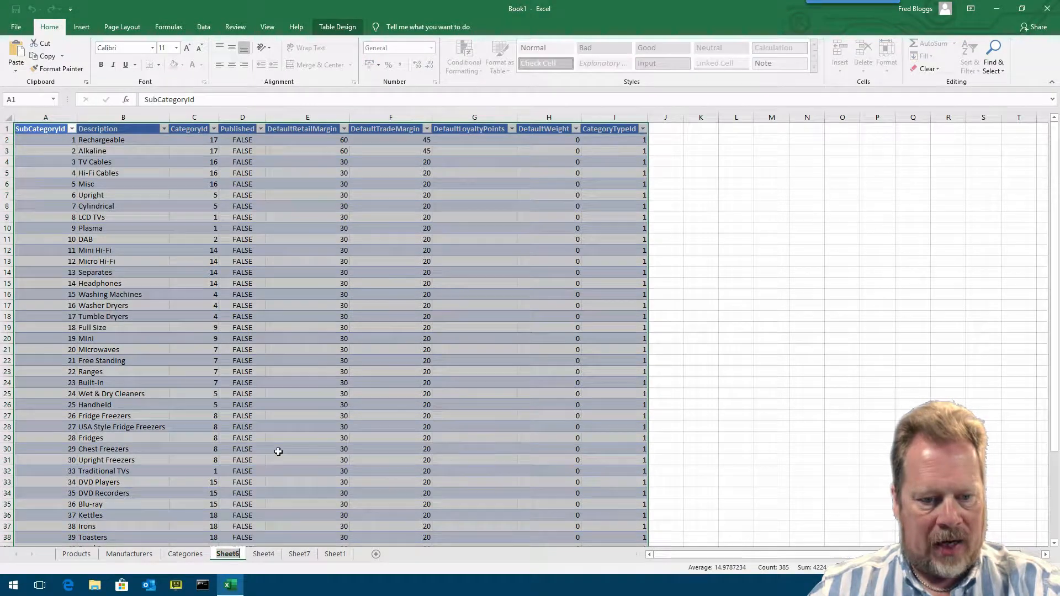
pyautogui.write('Subcategories')
pyautogui.press('Return')
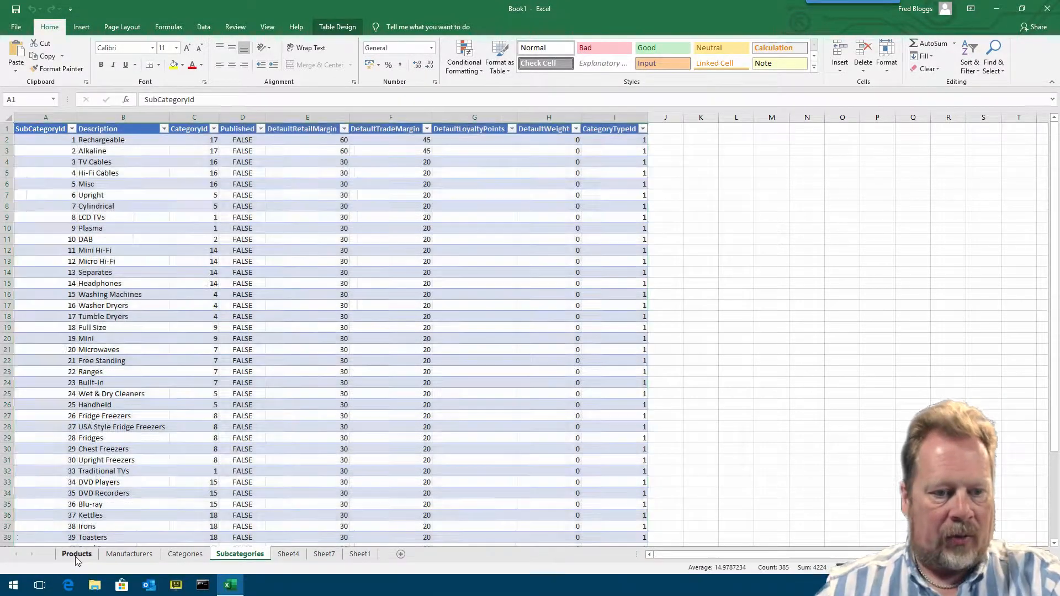
# - Compare the CategoryId and SubcategoryId values in Products with the Categories and Subcategories tables
pyautogui.click(93, 555)
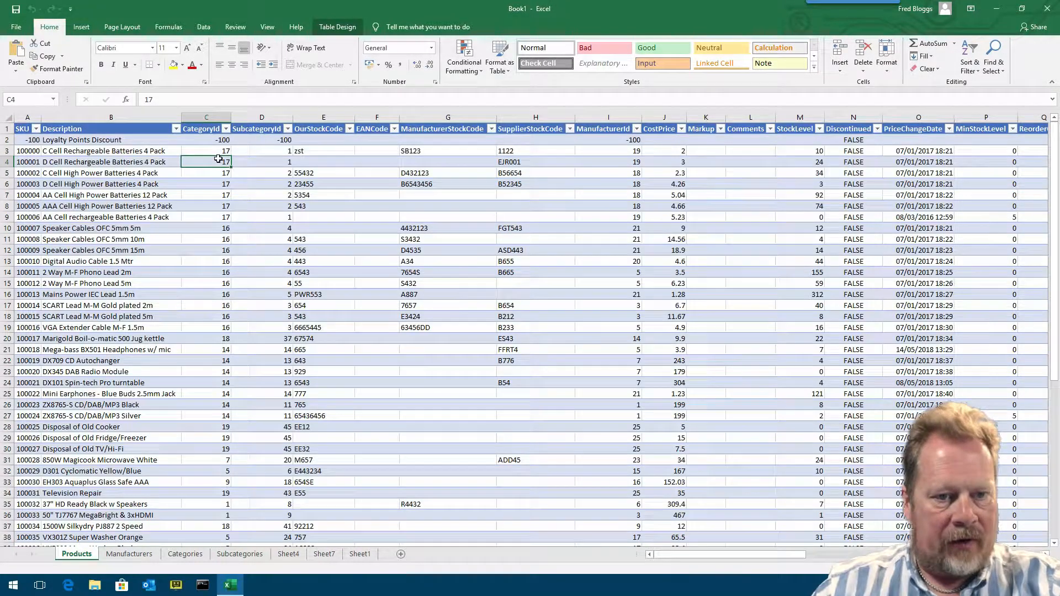
pyautogui.click(202, 554)
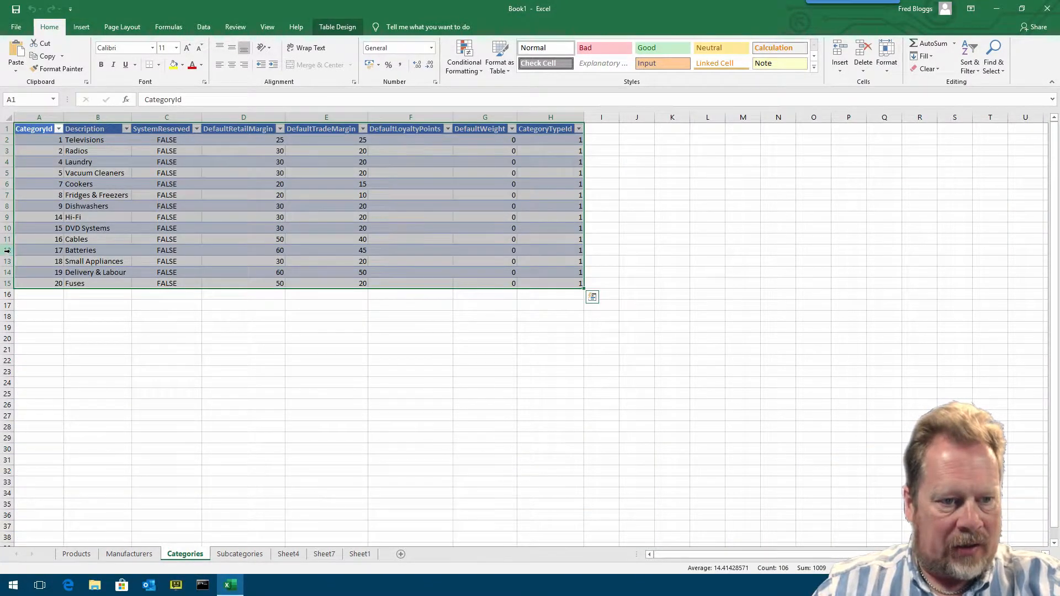
pyautogui.click(6, 250)
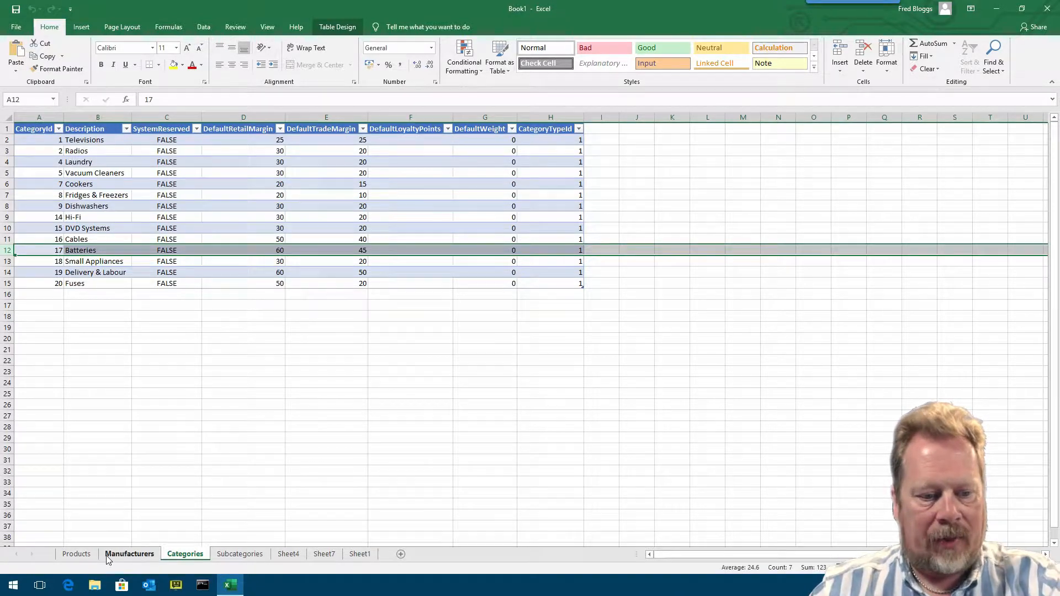
pyautogui.click(77, 554)
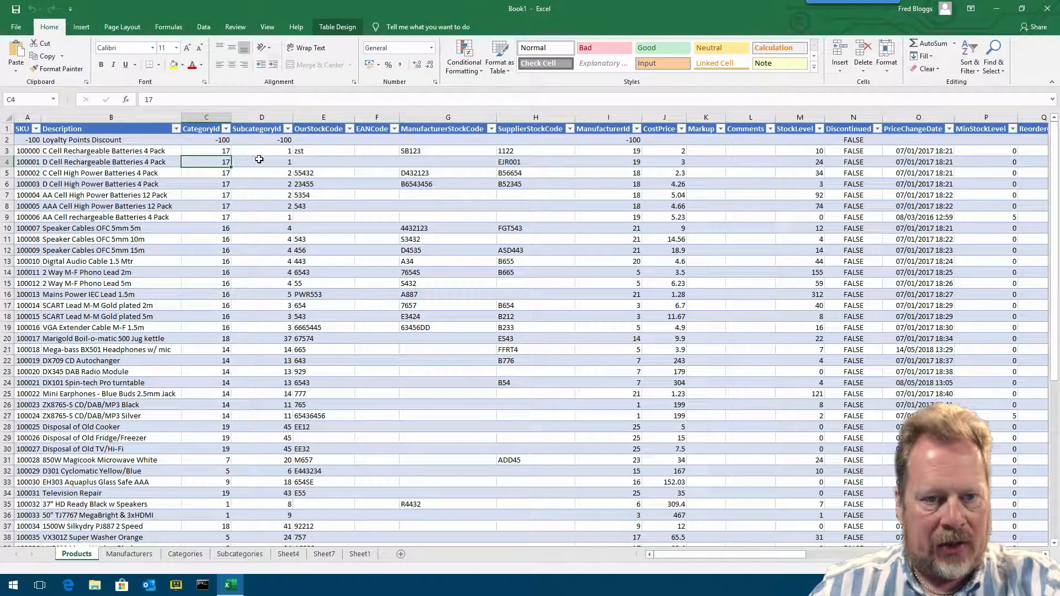
pyautogui.click(286, 161)
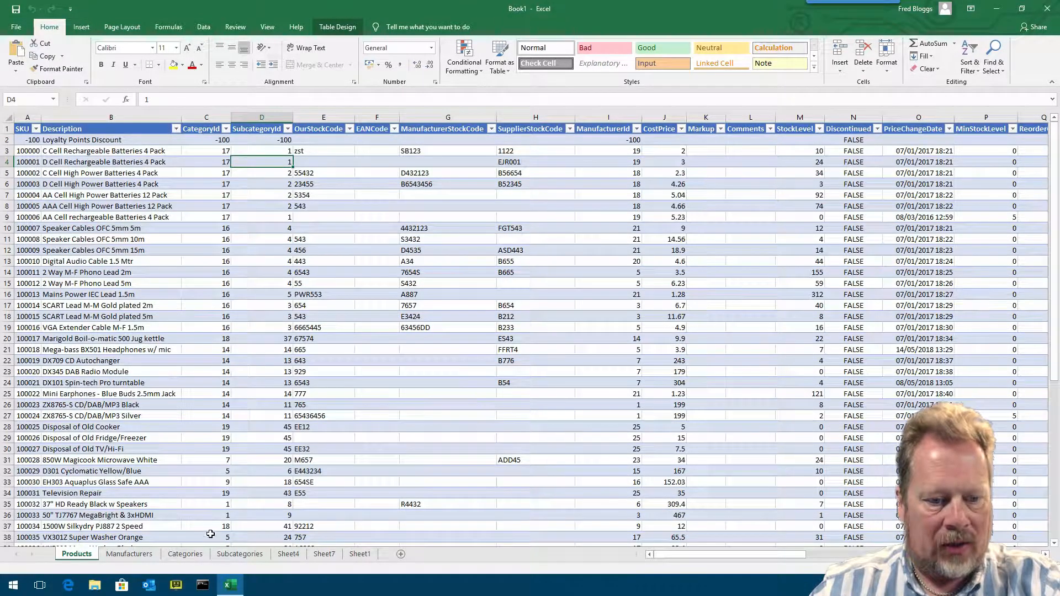
pyautogui.click(240, 554)
pyautogui.click(63, 141)
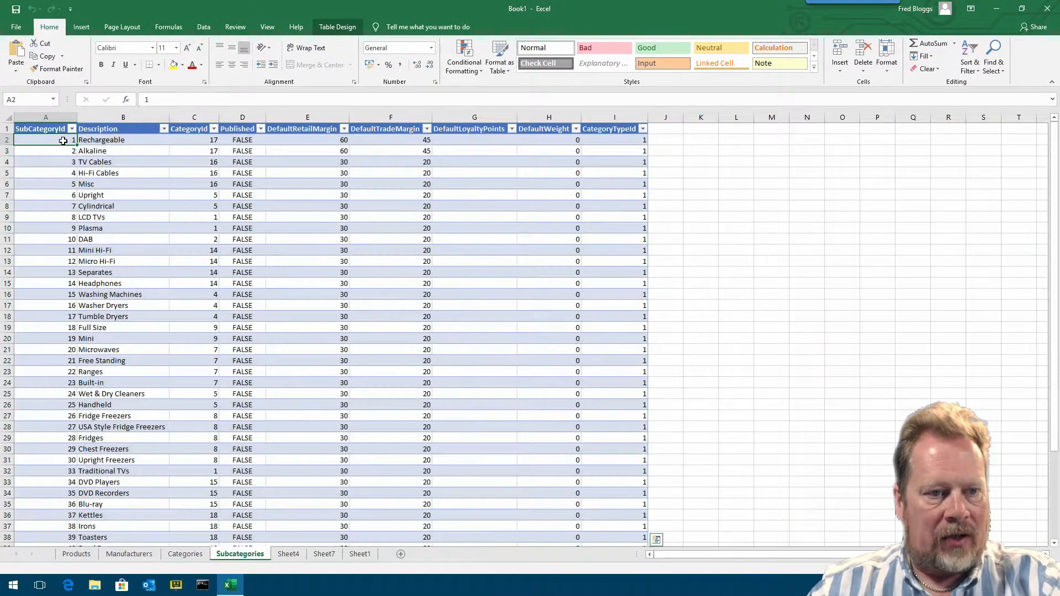
pyautogui.click(115, 139)
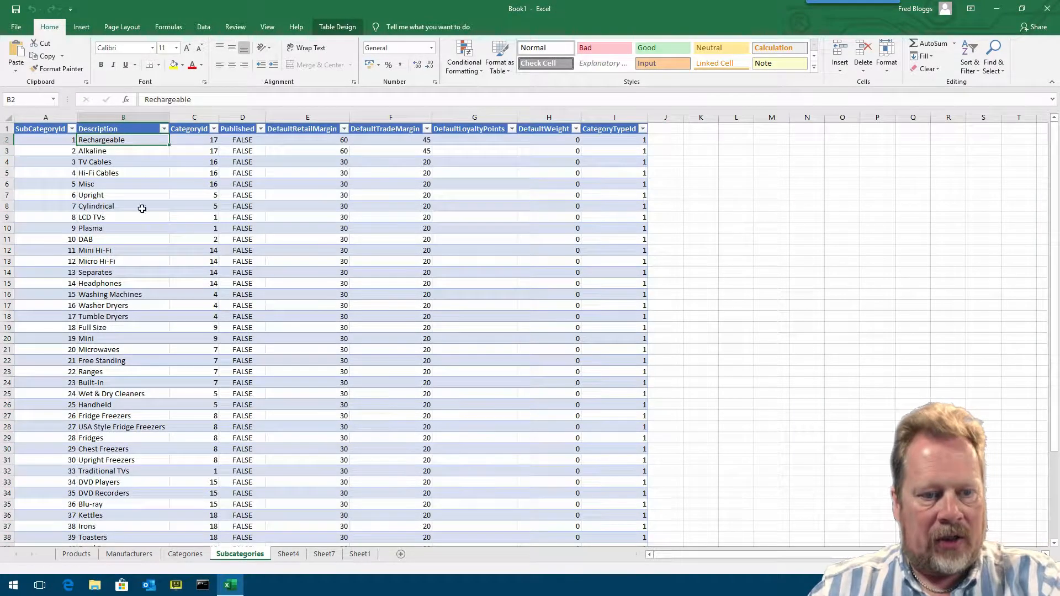
# - Return to the Products sheet and widen the SKU column slightly
pyautogui.click(77, 553)
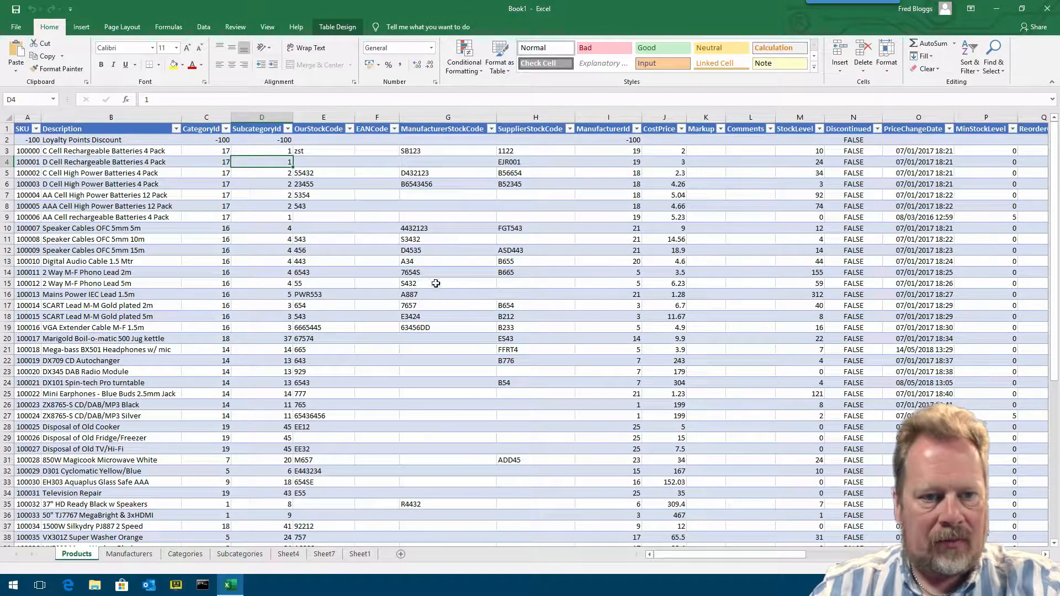
pyautogui.moveTo(42, 119); pyautogui.dragTo(49, 118)
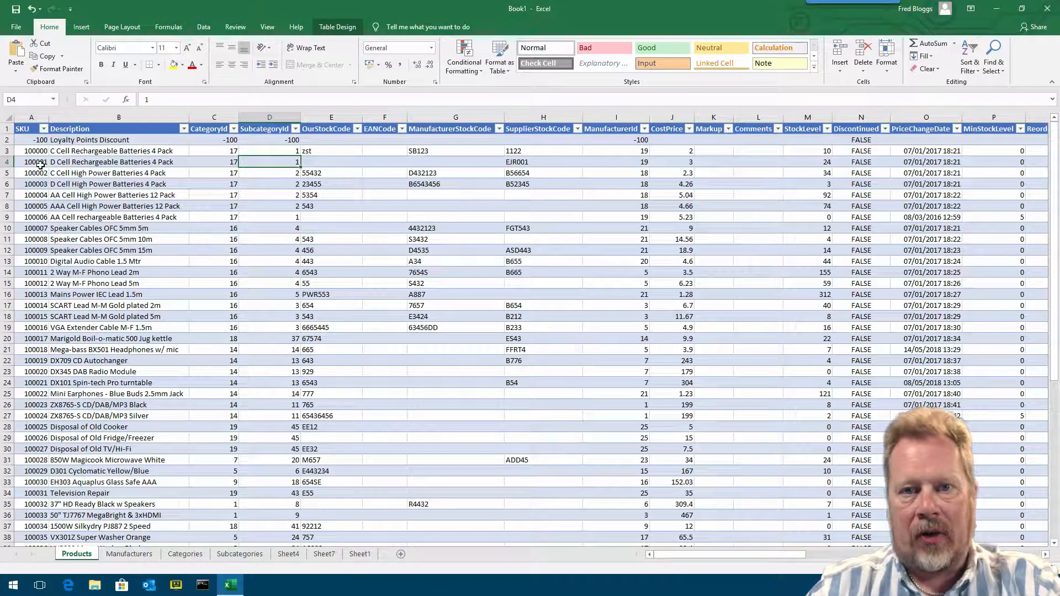
pyautogui.click(128, 154)
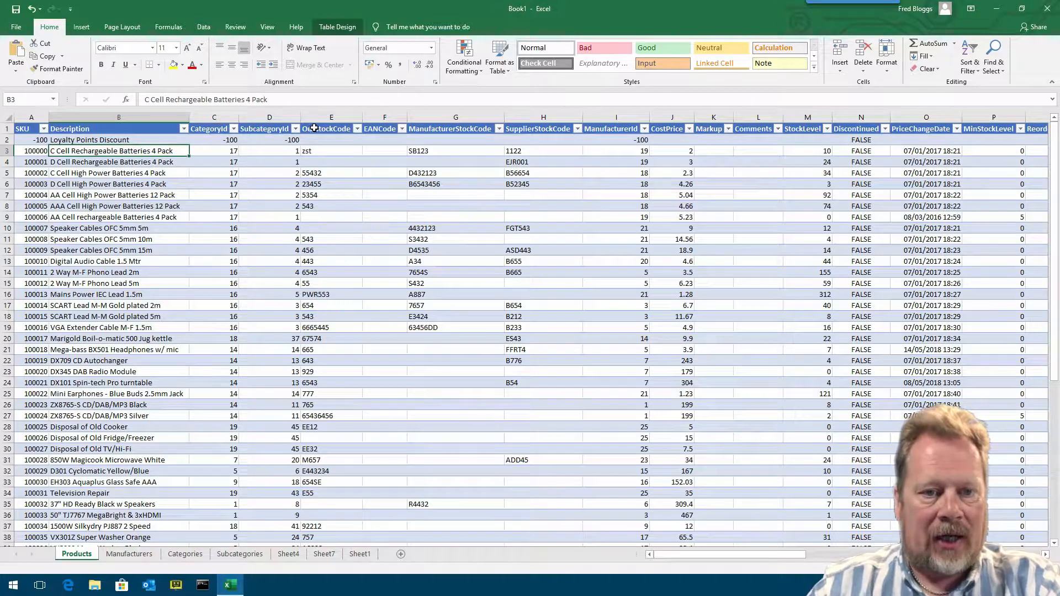
# - Review the stock code, cost price, comments and stock level columns of the Products table
pyautogui.click(333, 115)
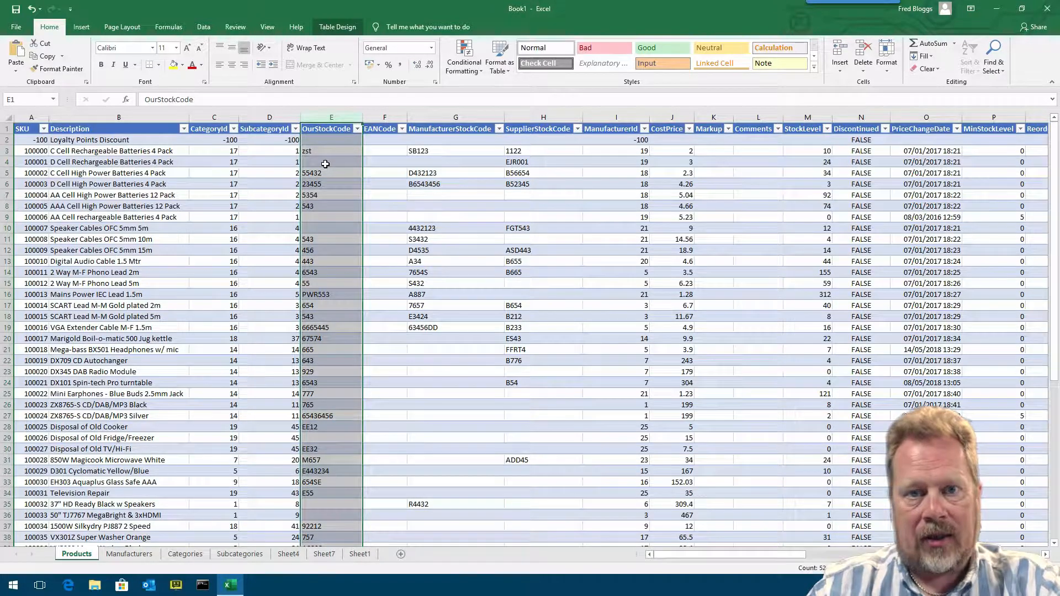
pyautogui.click(382, 115)
pyautogui.click(456, 117)
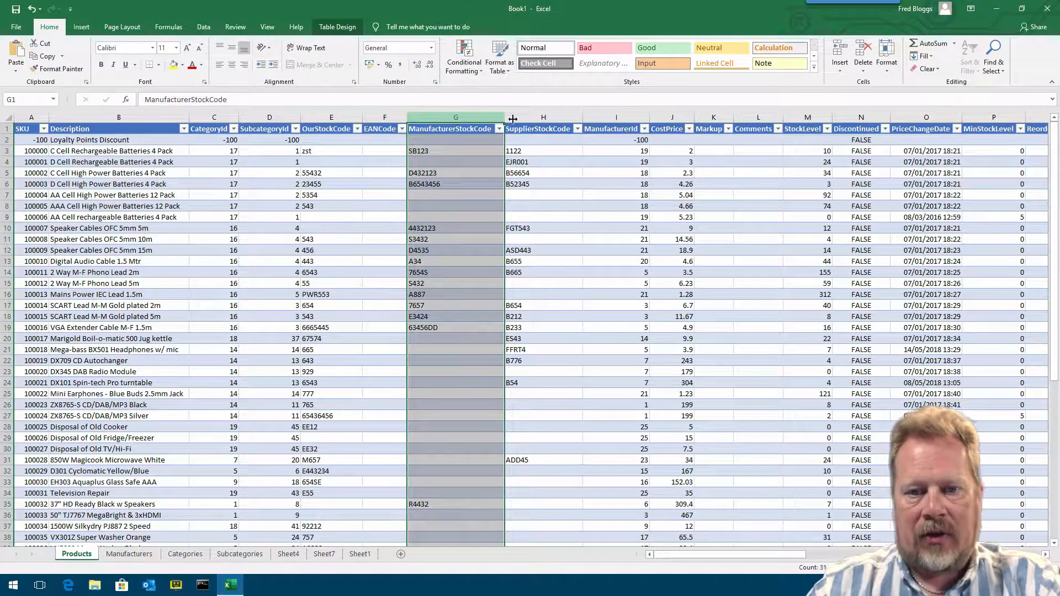
pyautogui.click(543, 118)
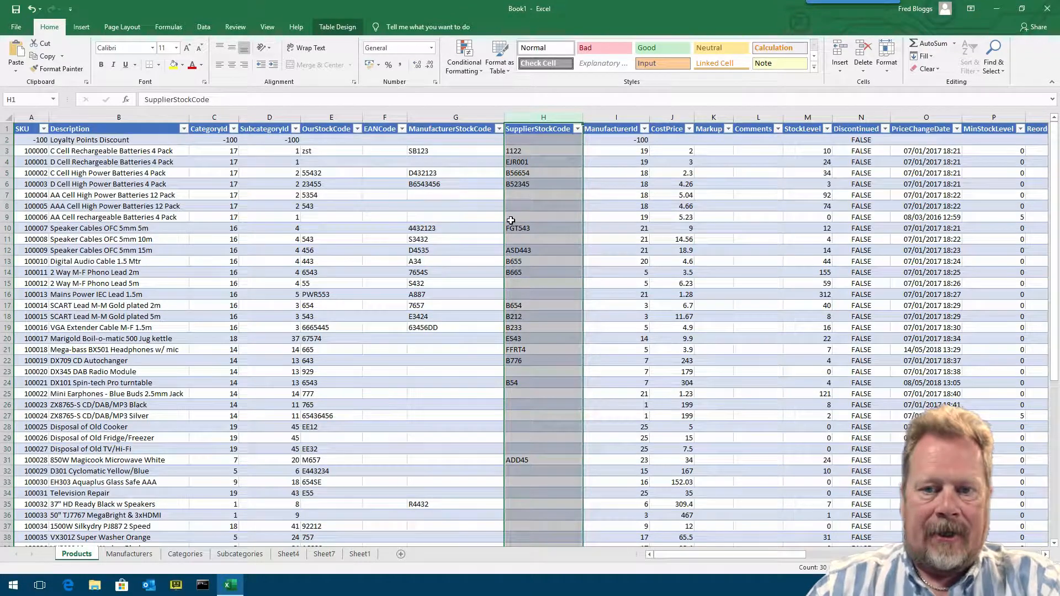
pyautogui.click(677, 115)
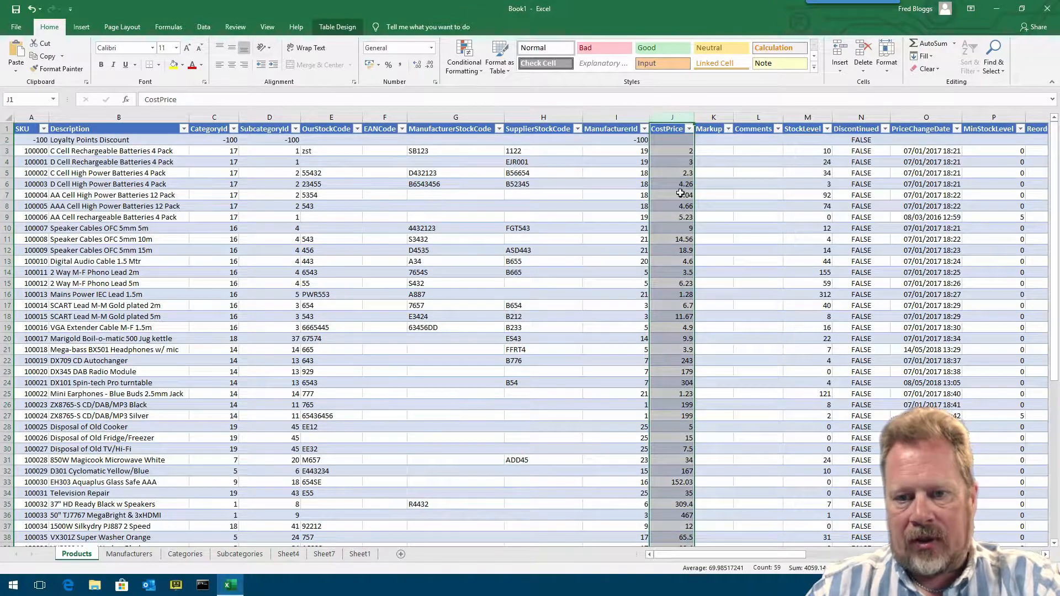
pyautogui.moveTo(737, 555); pyautogui.dragTo(823, 553)
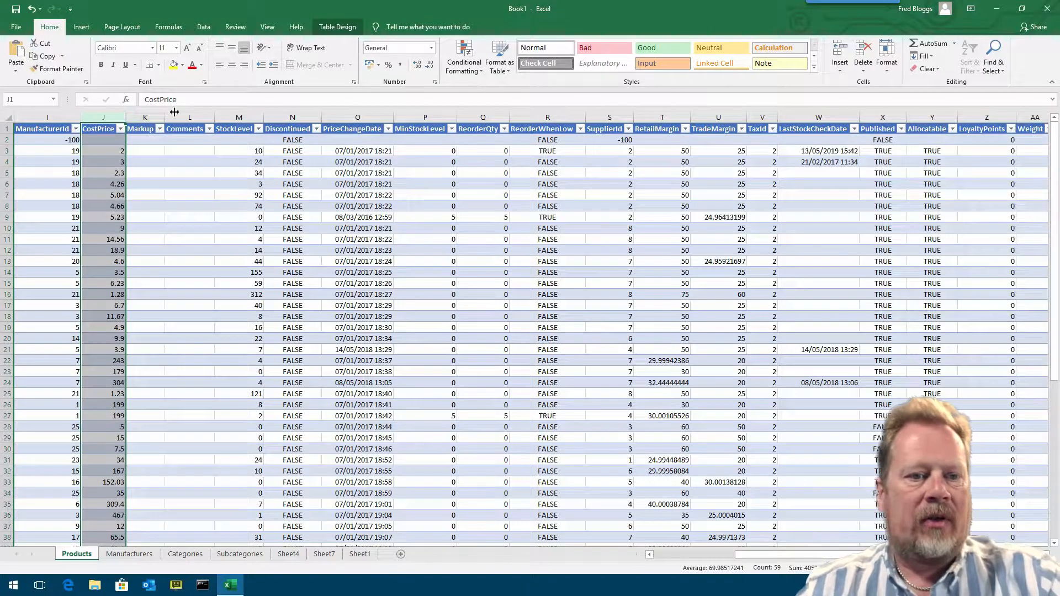
pyautogui.click(200, 115)
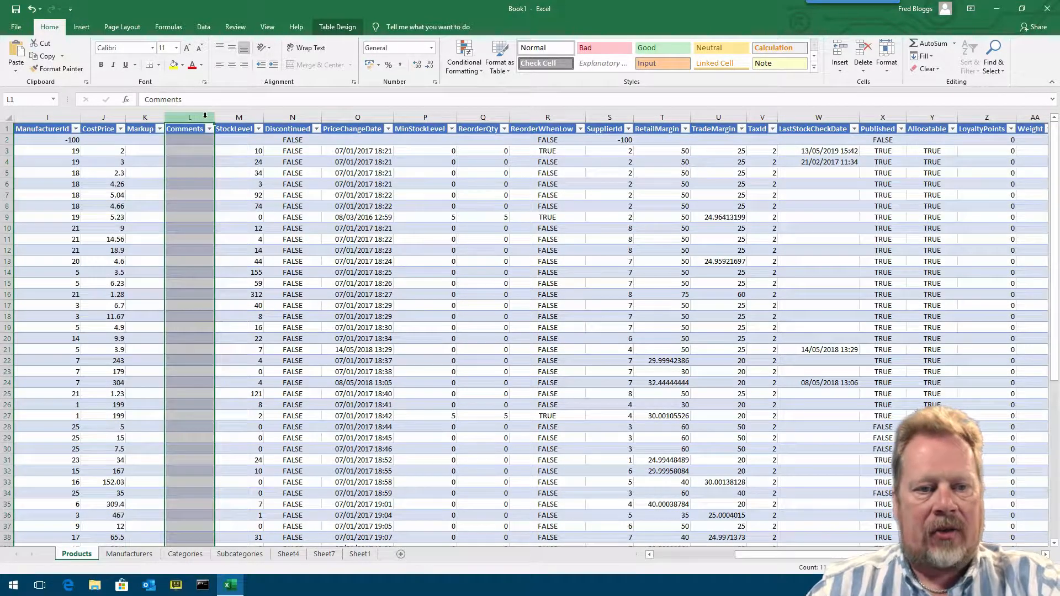
pyautogui.click(249, 116)
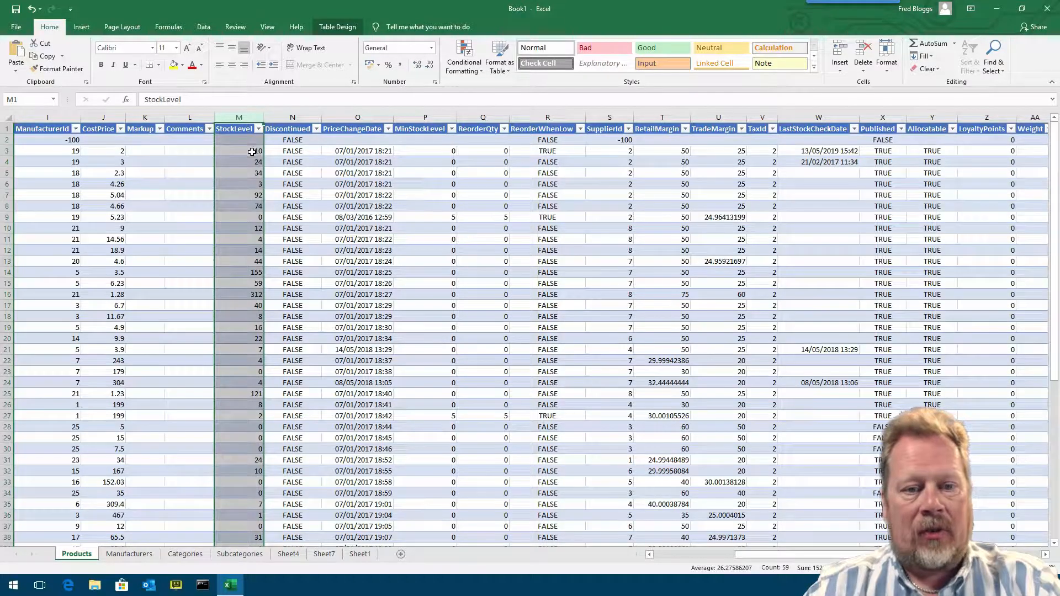
pyautogui.doubleClick(247, 151)
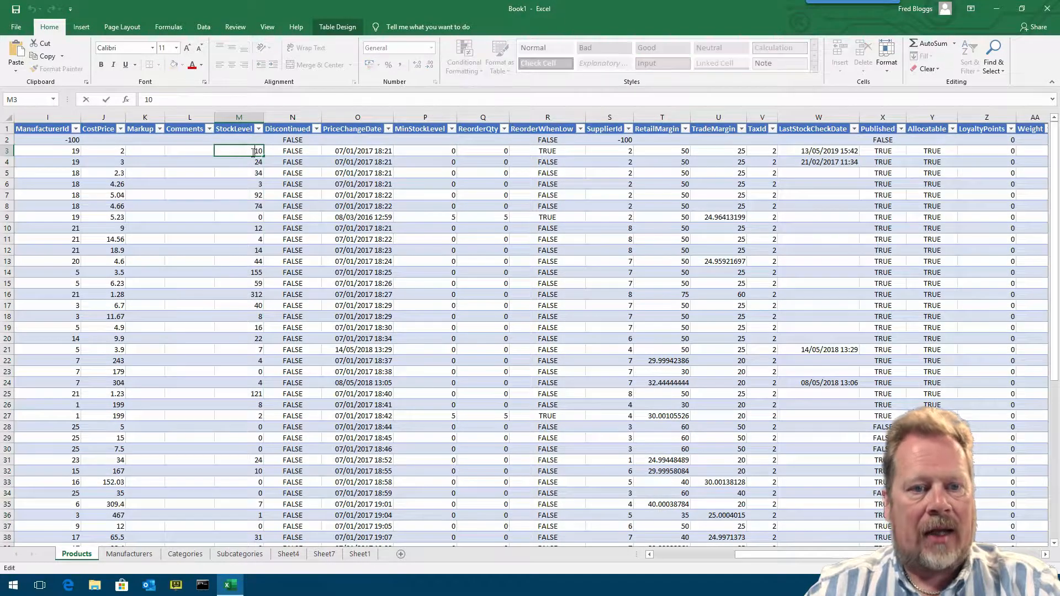
pyautogui.click(242, 162)
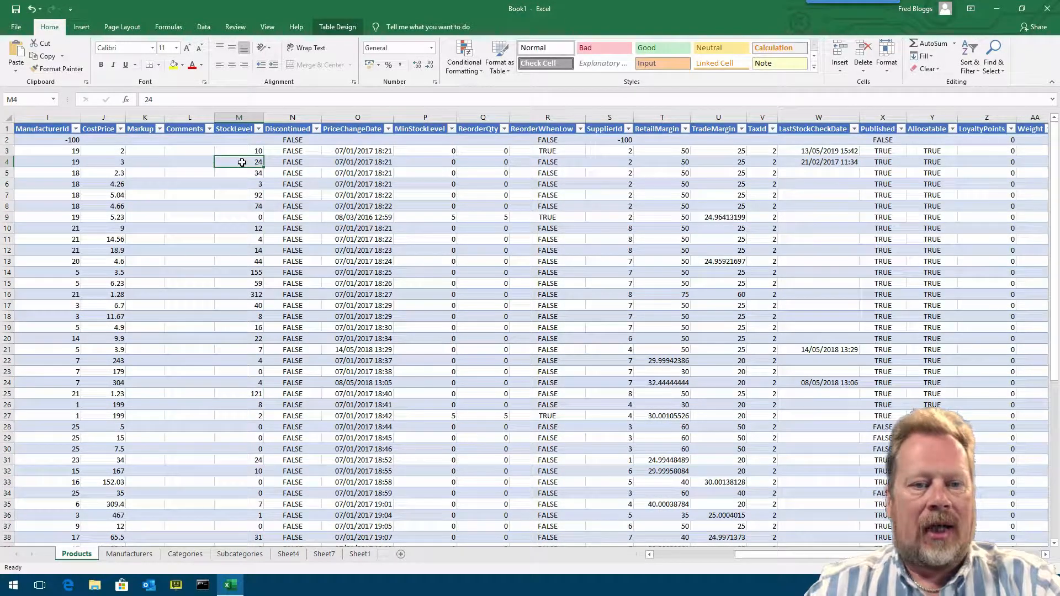
pyautogui.click(248, 152)
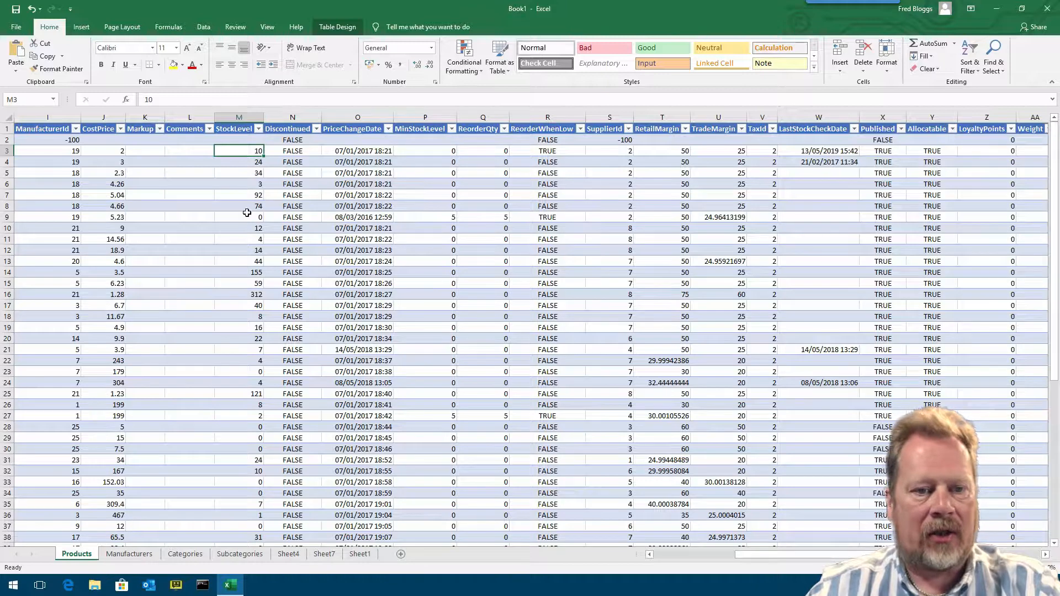
pyautogui.click(242, 117)
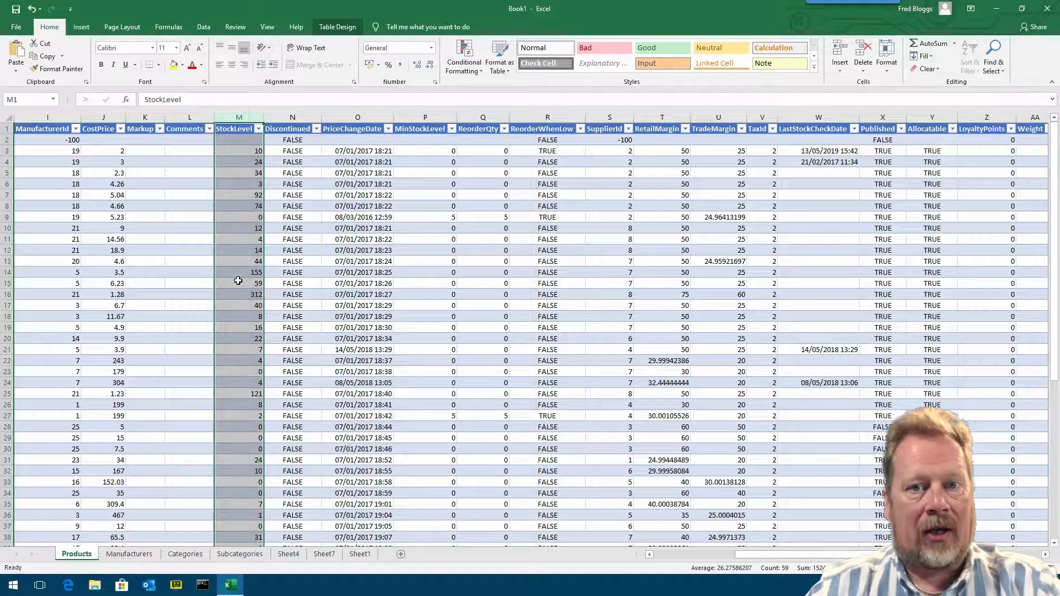
# - Widen the Discontinued, ReorderQty and ReorderWhenLow columns so their headers fit
pyautogui.moveTo(323, 117); pyautogui.dragTo(331, 116)
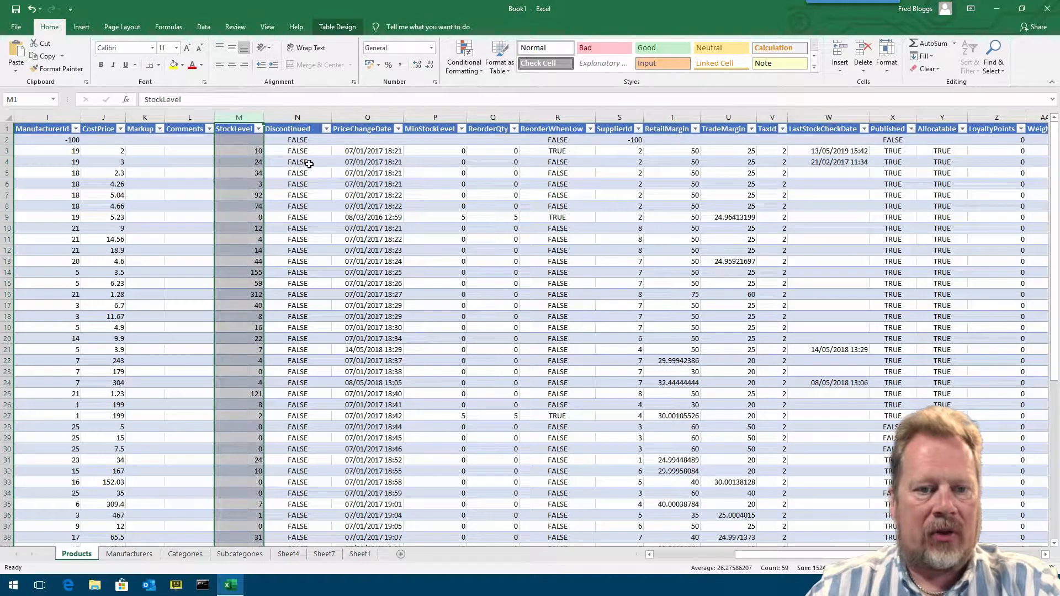
pyautogui.moveTo(404, 117); pyautogui.dragTo(411, 117)
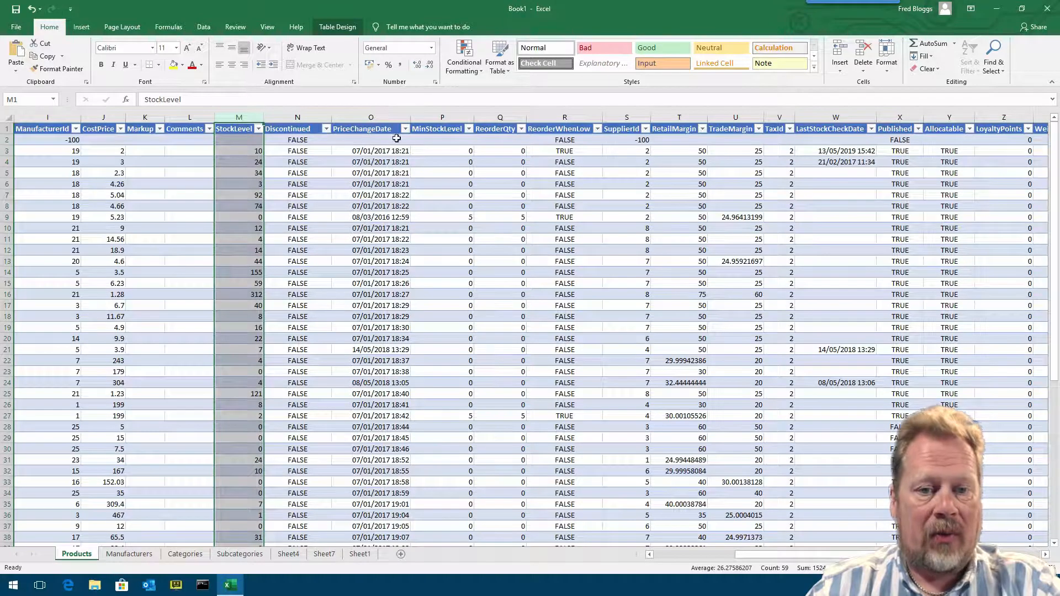
pyautogui.moveTo(410, 117); pyautogui.dragTo(398, 117)
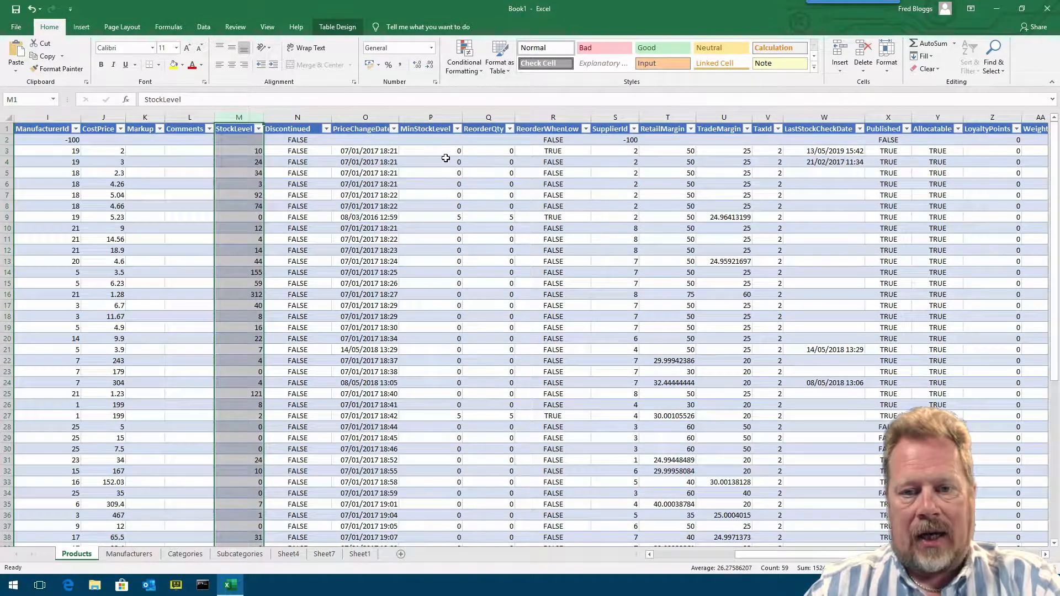
pyautogui.click(440, 113)
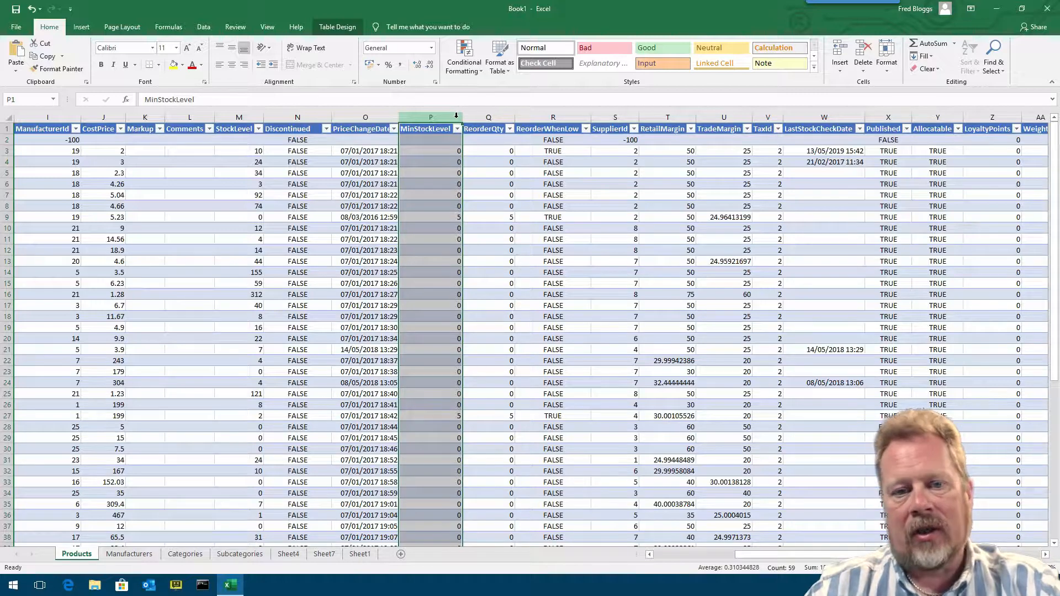
pyautogui.moveTo(461, 117); pyautogui.dragTo(528, 116)
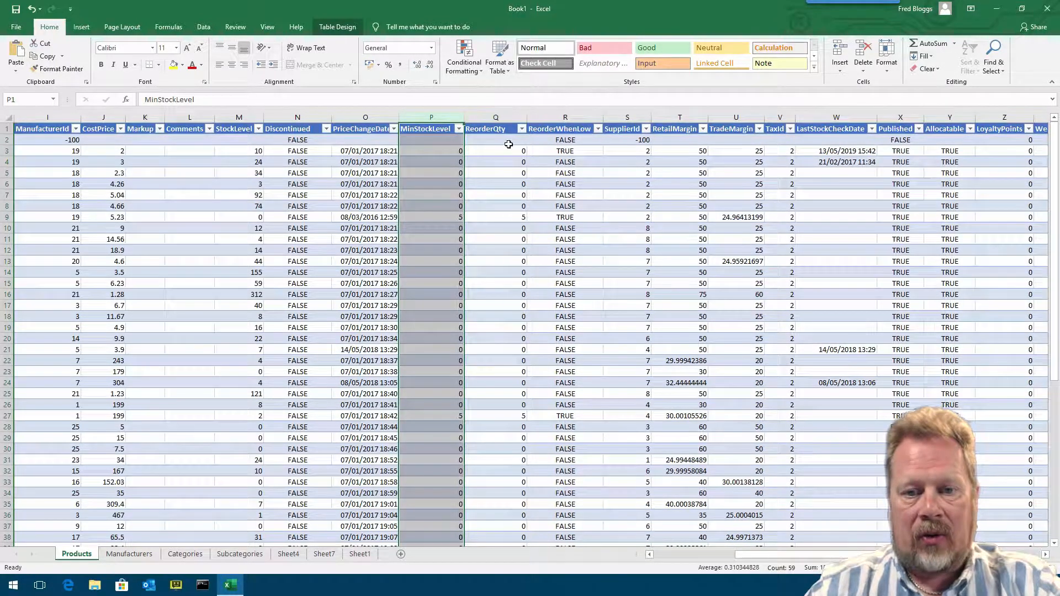
pyautogui.moveTo(604, 115); pyautogui.dragTo(608, 115)
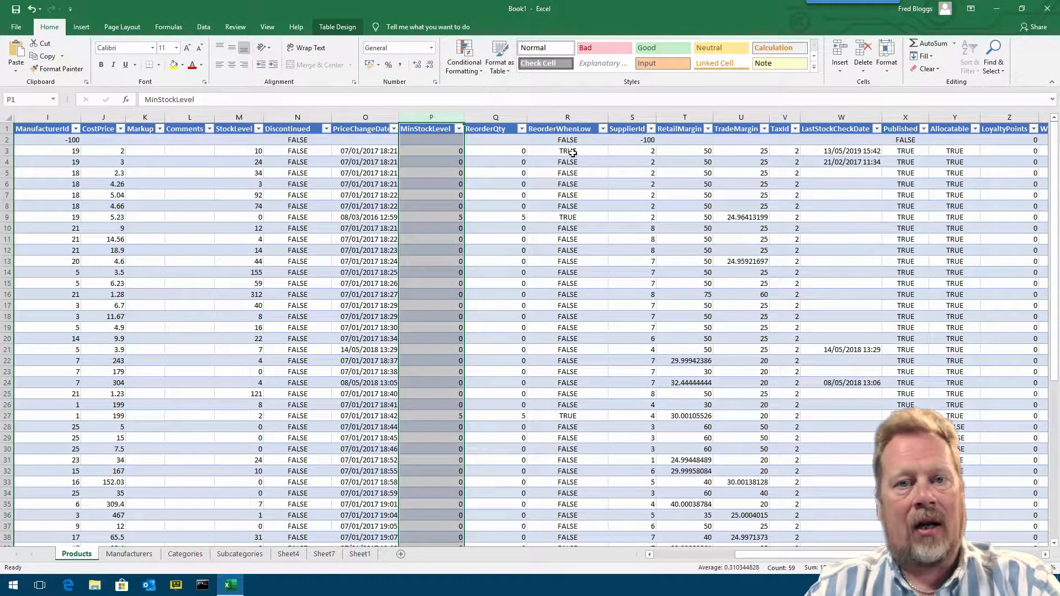
# - Widen the RetailMargin, TaxId, LastStockCheckDate, Published and Allocatable columns so their headers fit
pyautogui.moveTo(741, 554); pyautogui.dragTo(896, 554)
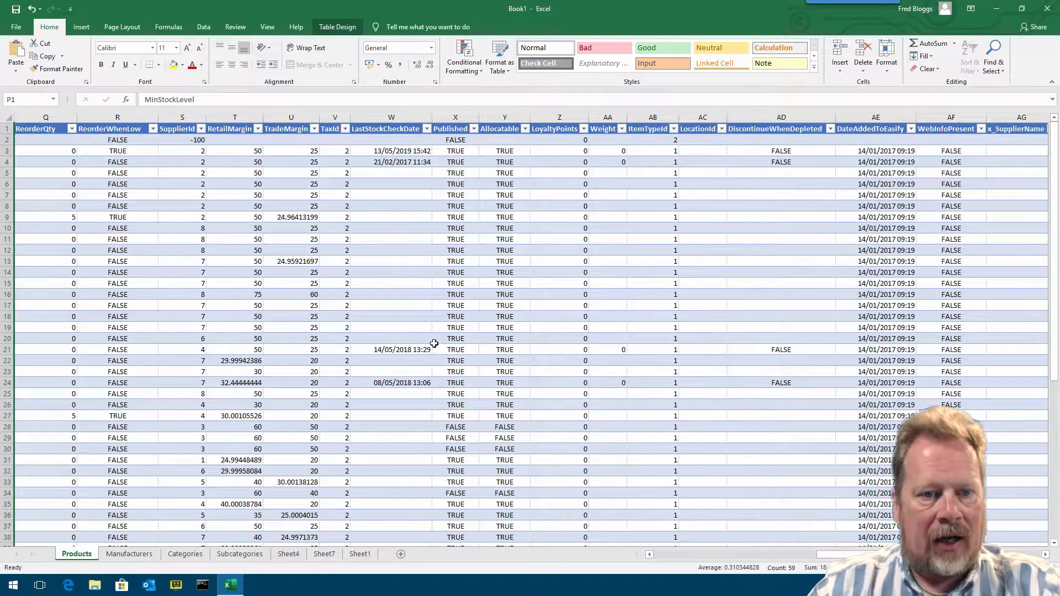
pyautogui.click(184, 114)
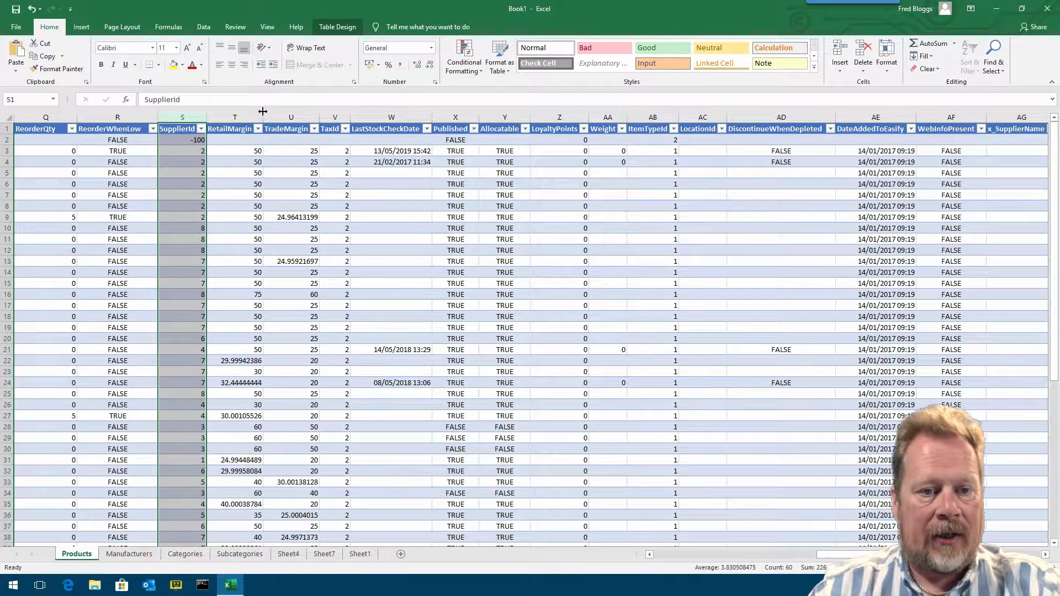
pyautogui.moveTo(263, 116); pyautogui.dragTo(352, 117)
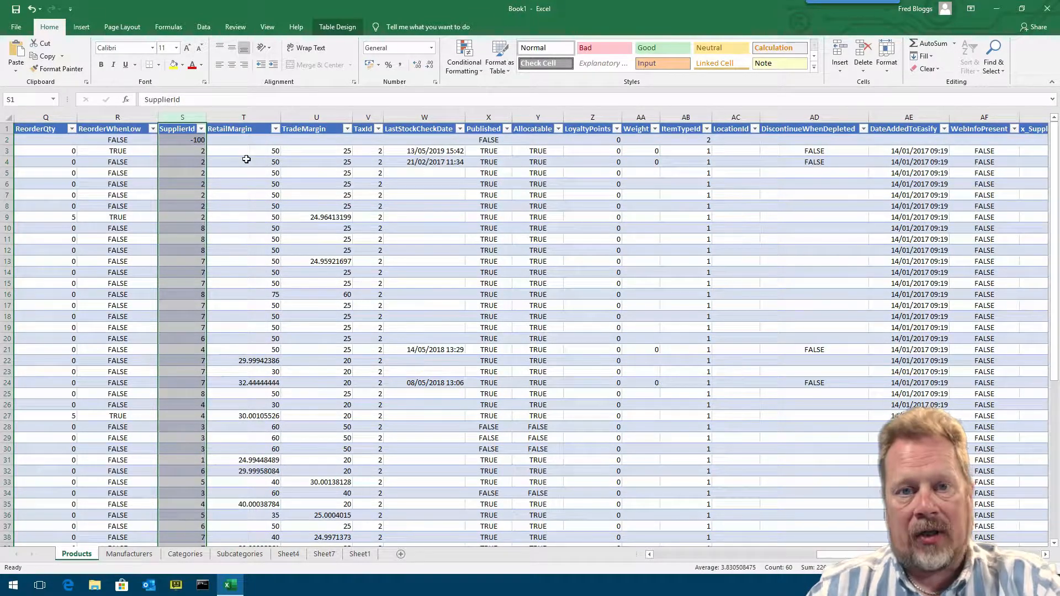
pyautogui.moveTo(384, 117); pyautogui.dragTo(394, 117)
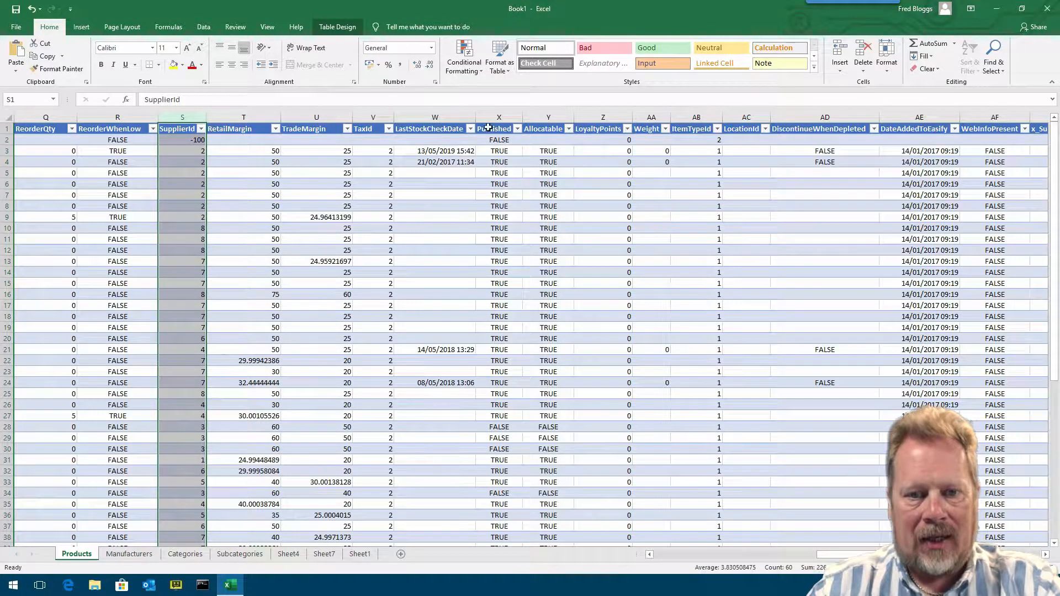
pyautogui.moveTo(476, 115); pyautogui.dragTo(479, 115)
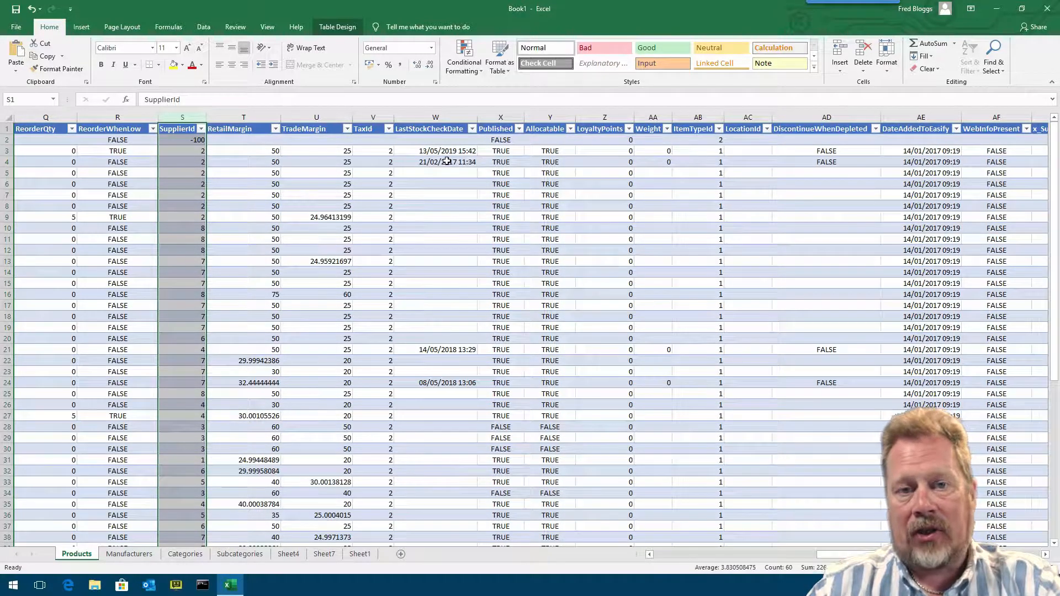
pyautogui.moveTo(524, 117); pyautogui.dragTo(536, 116)
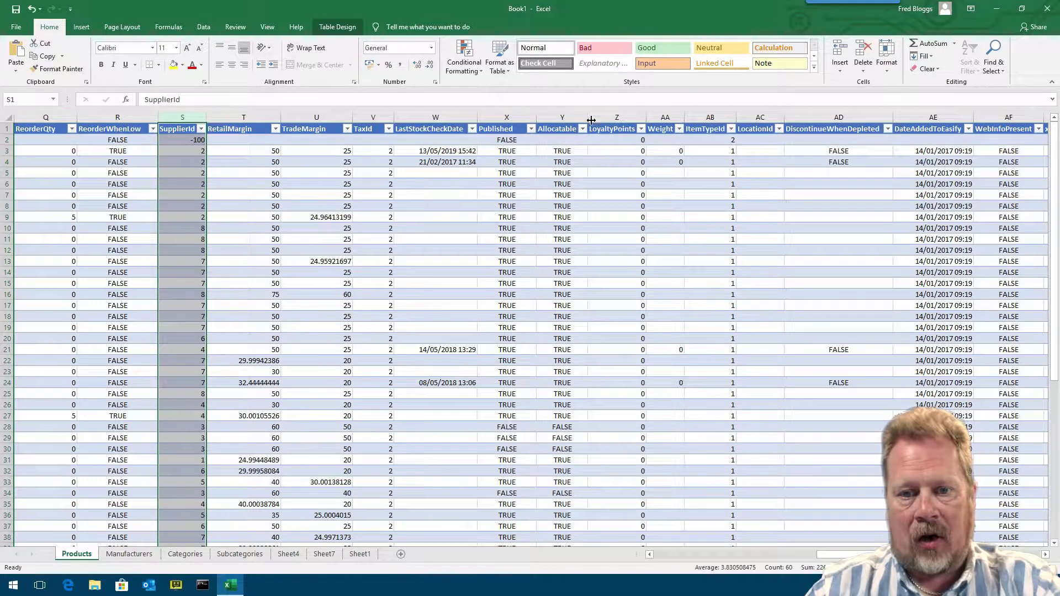
pyautogui.moveTo(588, 117); pyautogui.dragTo(601, 117)
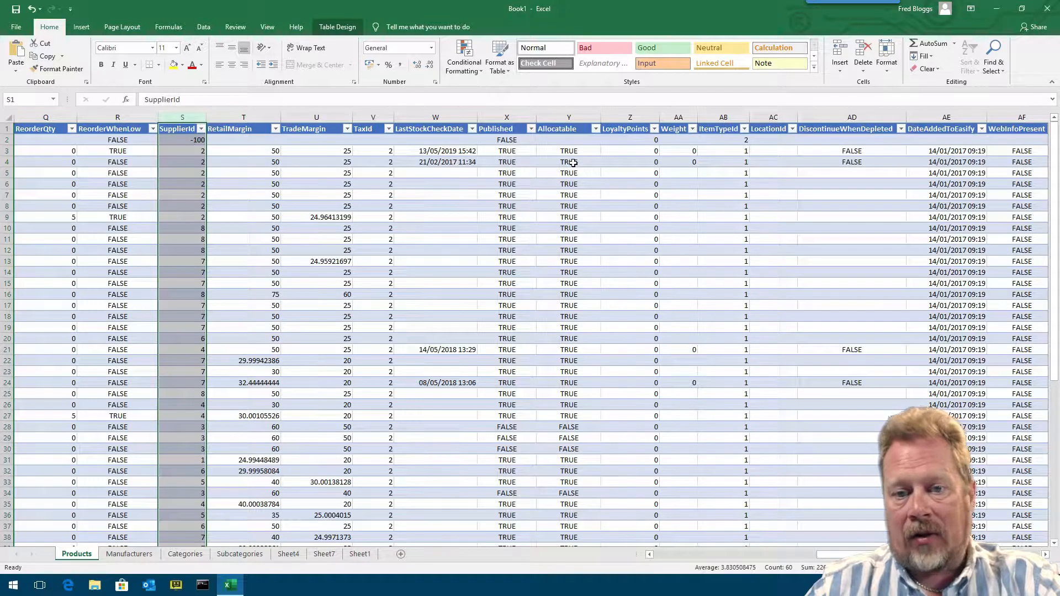
pyautogui.click(570, 115)
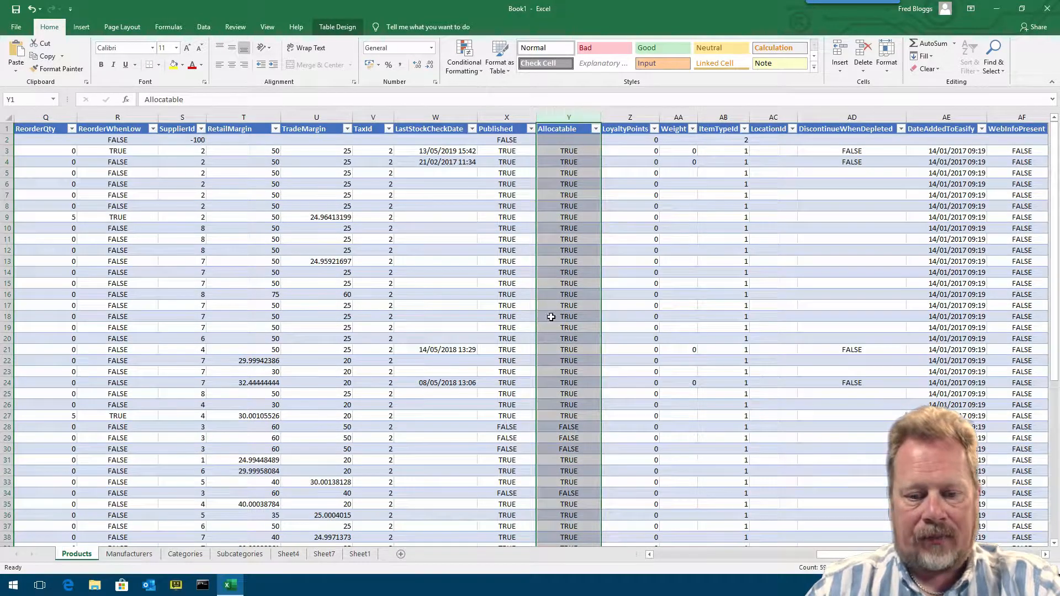
# - Widen the LoyaltyPoints, Weight, ItemTypeId and LocationId columns so their headers fit
pyautogui.moveTo(882, 554); pyautogui.dragTo(897, 555)
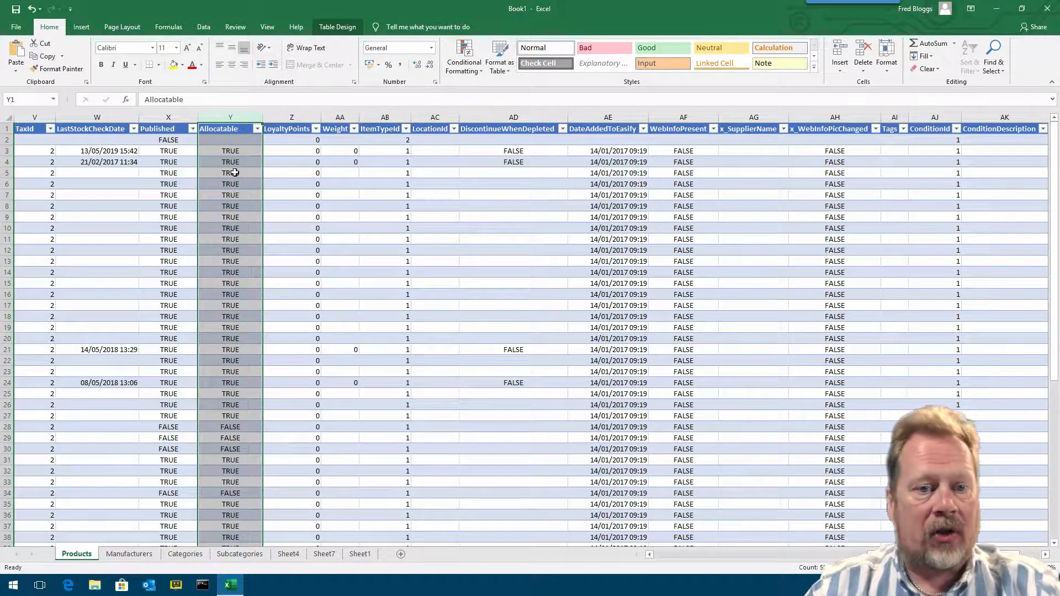
pyautogui.click(291, 117)
pyautogui.moveTo(322, 118); pyautogui.dragTo(337, 117)
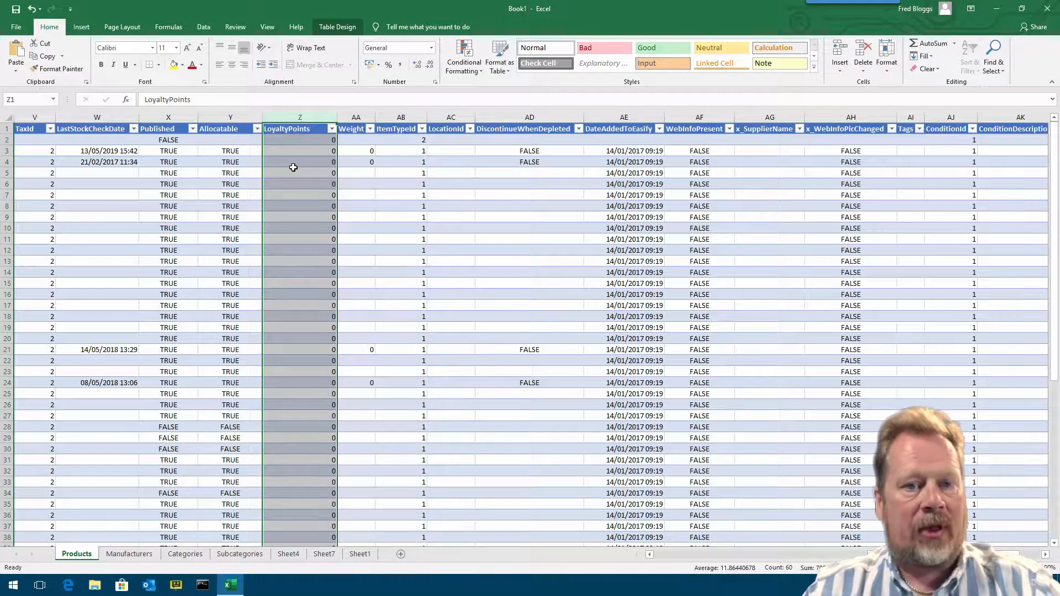
pyautogui.moveTo(375, 117); pyautogui.dragTo(391, 118)
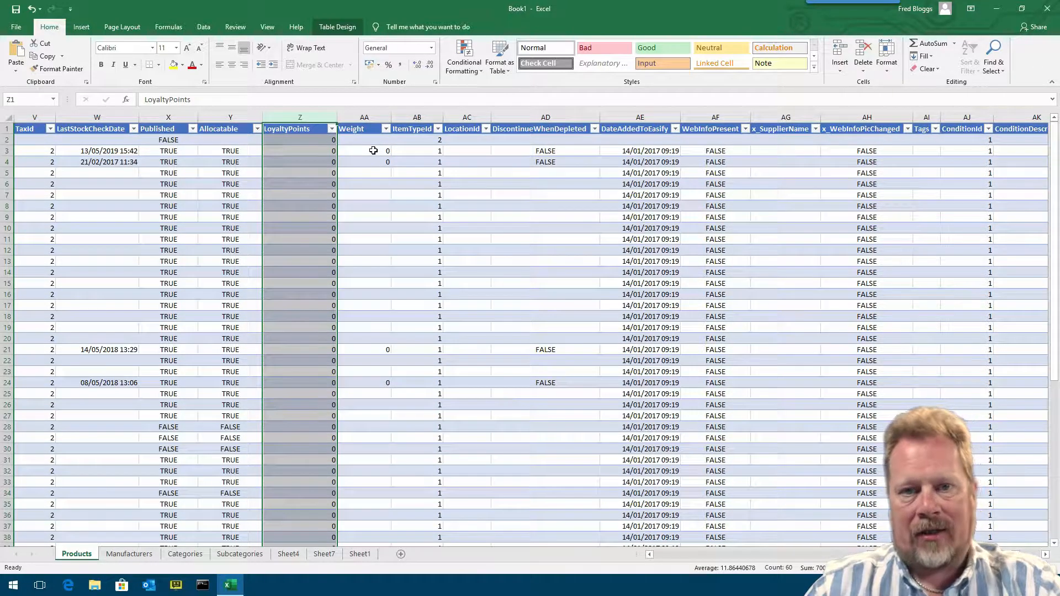
pyautogui.moveTo(446, 112); pyautogui.dragTo(456, 113)
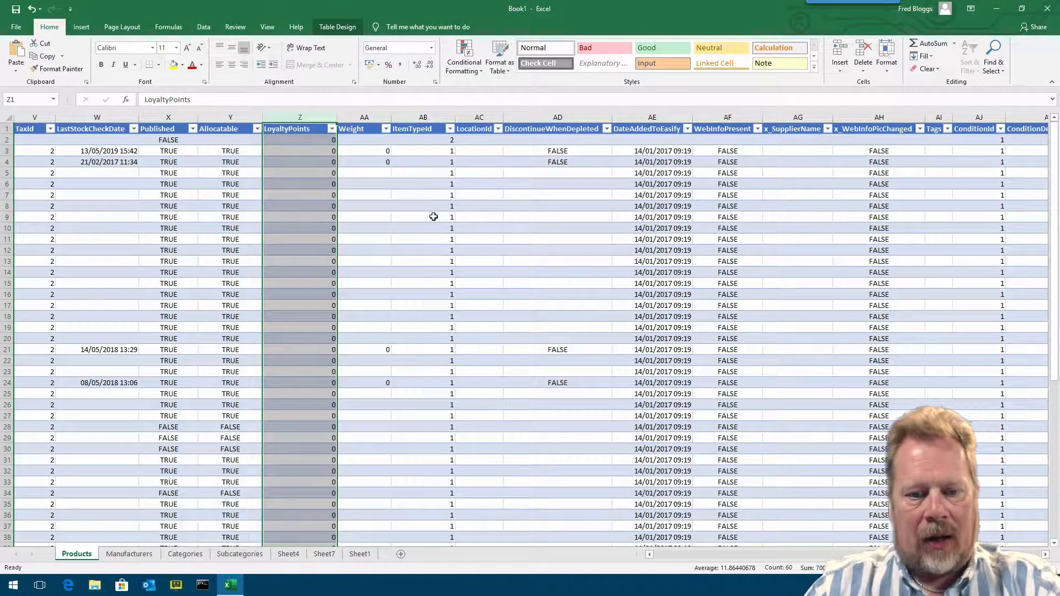
pyautogui.click(439, 140)
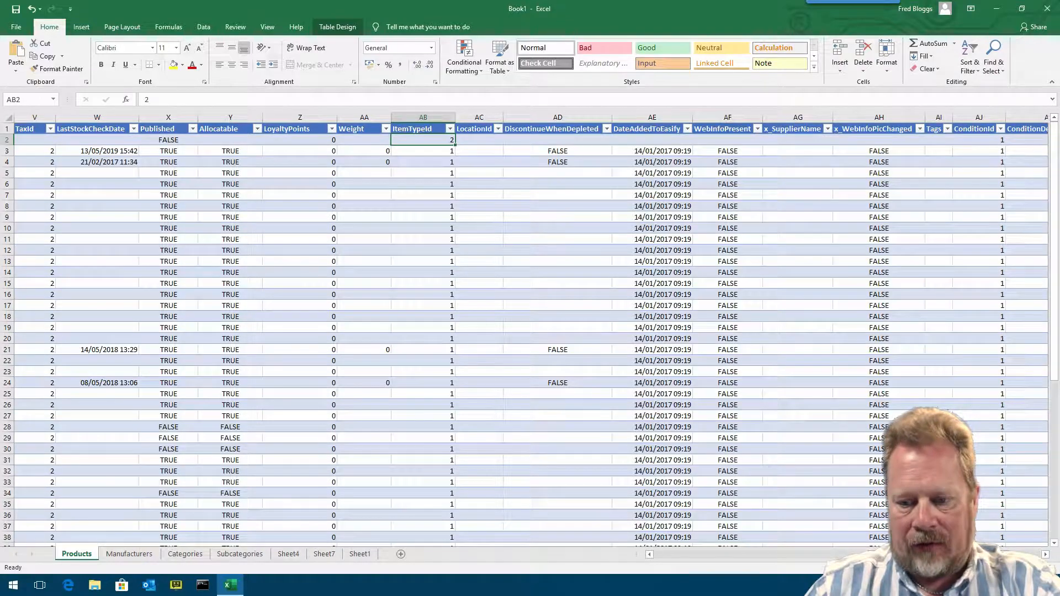
pyautogui.moveTo(900, 554)
pyautogui.mouseDown()
pyautogui.moveTo(691, 555)
pyautogui.moveTo(901, 555)
pyautogui.mouseUp()
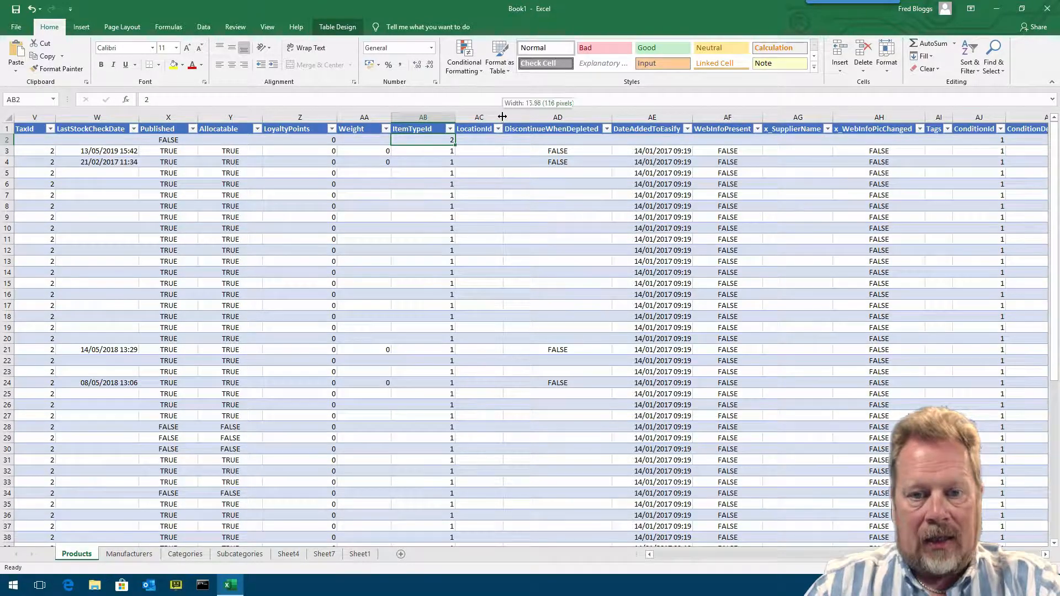
pyautogui.moveTo(502, 116); pyautogui.dragTo(526, 116)
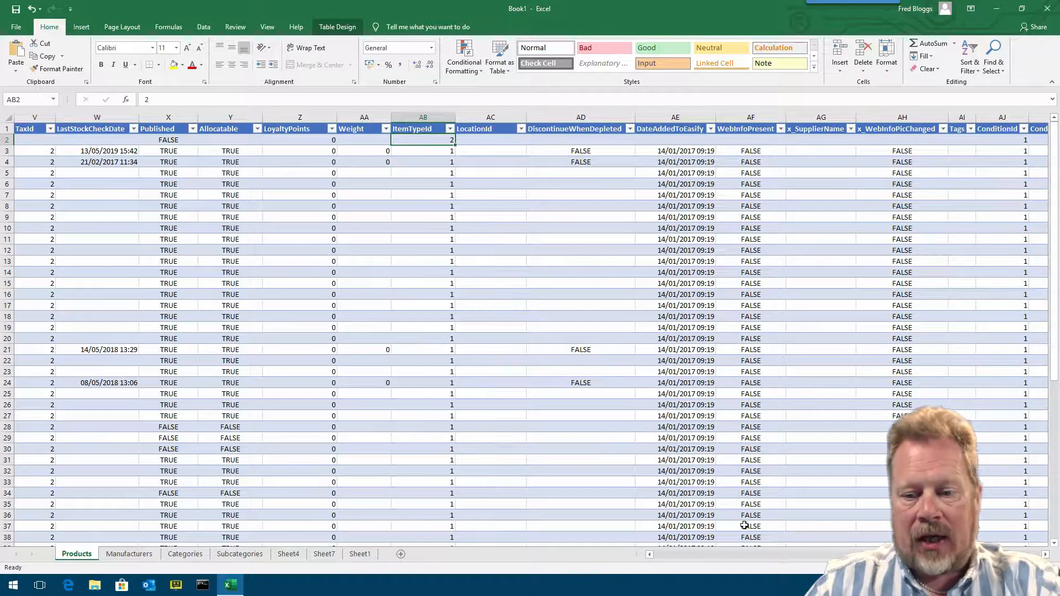
# - Widen the DateAddedToEasify and WebInfoPresent columns of the Products table so their headers fit
pyautogui.hscroll(3, 518, 396)
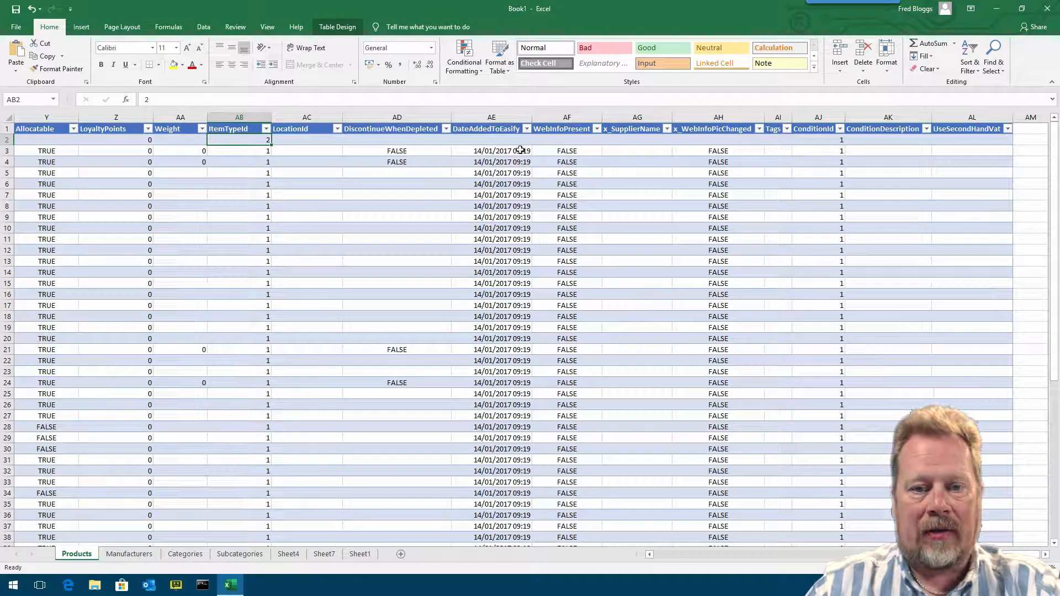
pyautogui.moveTo(531, 117); pyautogui.dragTo(548, 118)
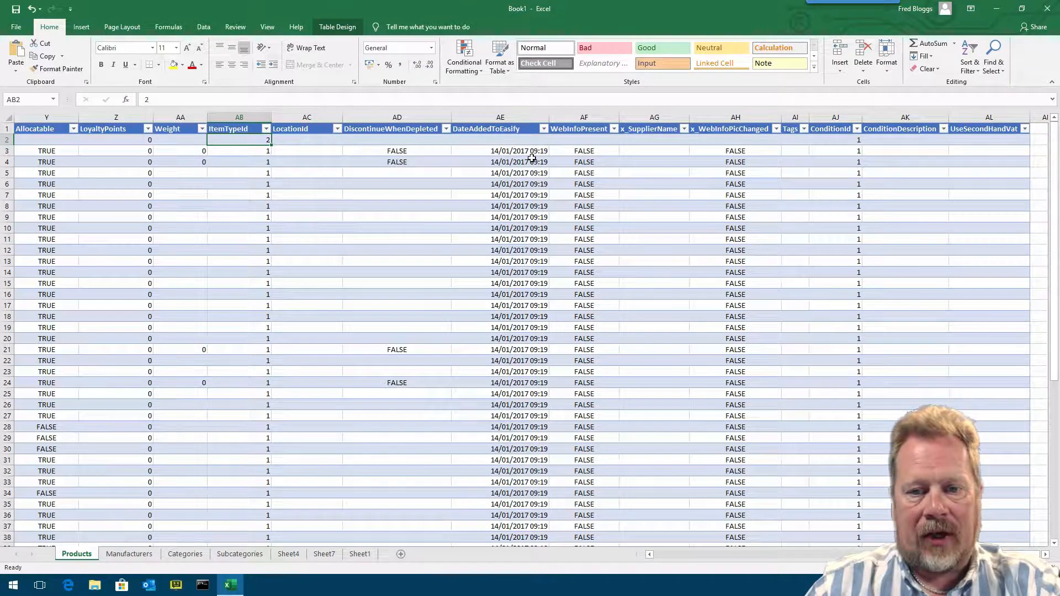
pyautogui.moveTo(618, 116); pyautogui.dragTo(636, 113)
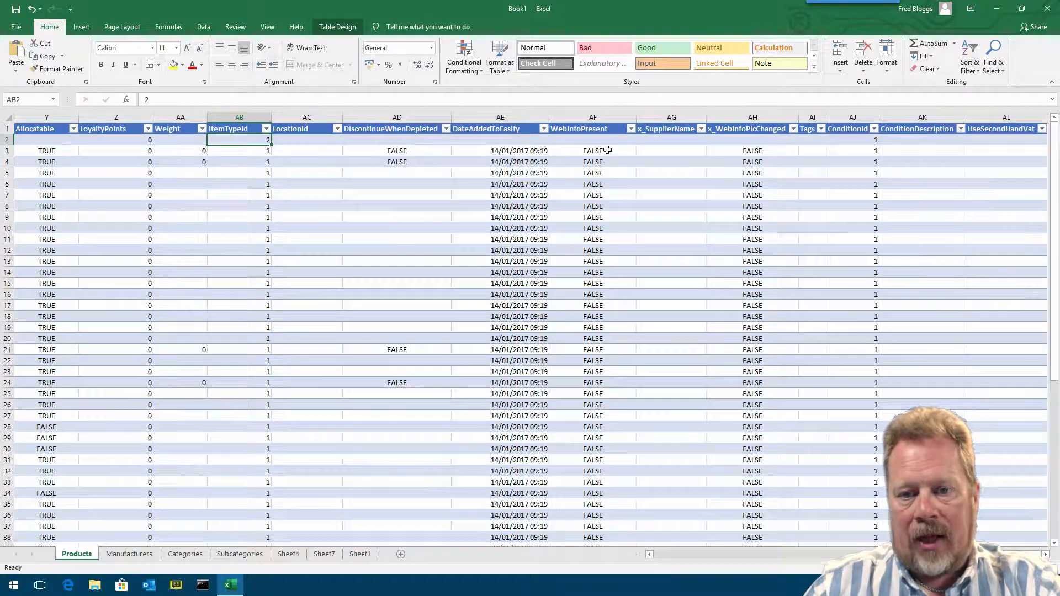
pyautogui.click(592, 113)
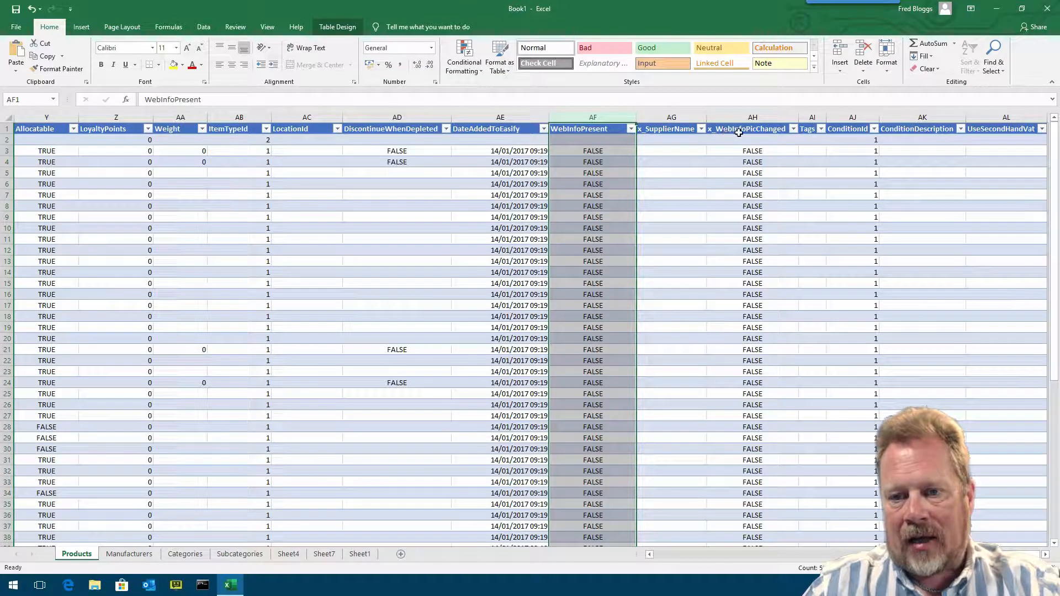
# - Widen the Tags and ConditionId columns so their headers fit
pyautogui.moveTo(663, 110); pyautogui.dragTo(753, 118)
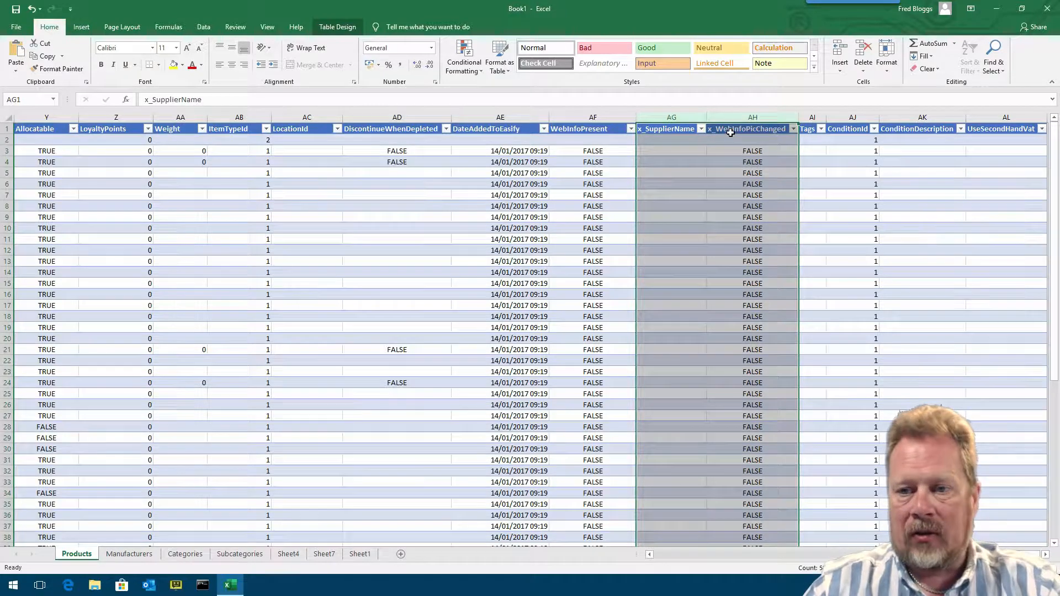
pyautogui.moveTo(827, 114); pyautogui.dragTo(854, 114)
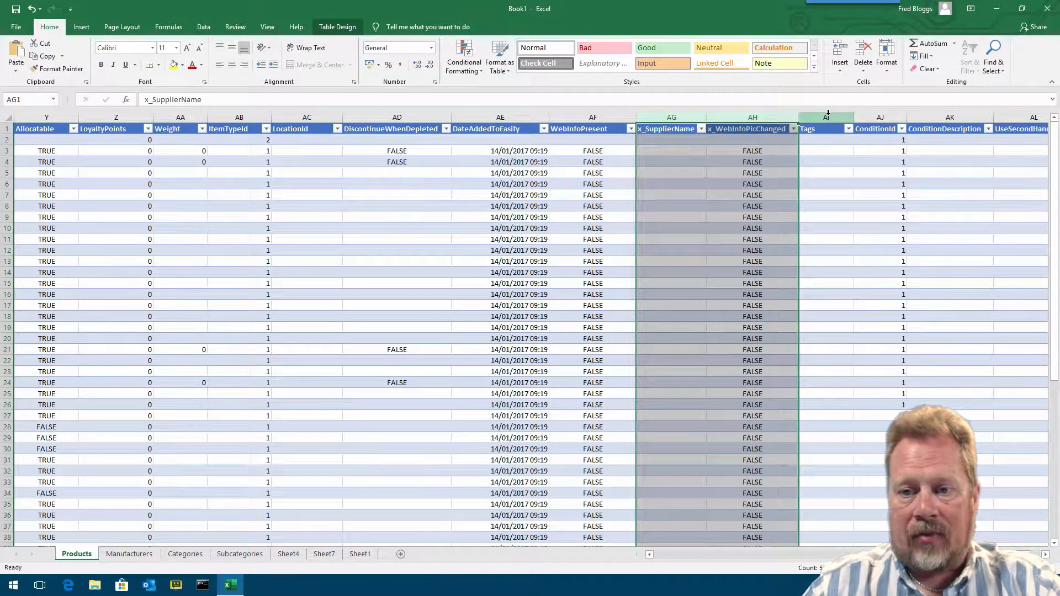
pyautogui.click(826, 117)
pyautogui.moveTo(907, 115); pyautogui.dragTo(935, 114)
pyautogui.click(900, 115)
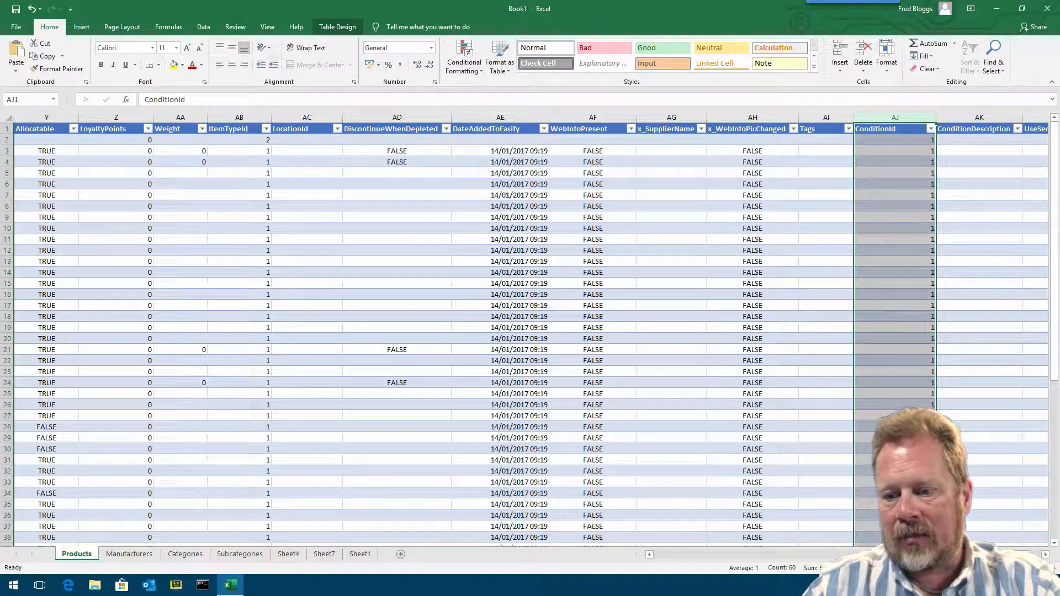
# - Widen the ConditionDescription and UseSecondHandVat columns so their headers fit
pyautogui.hscroll(1, 530, 331)
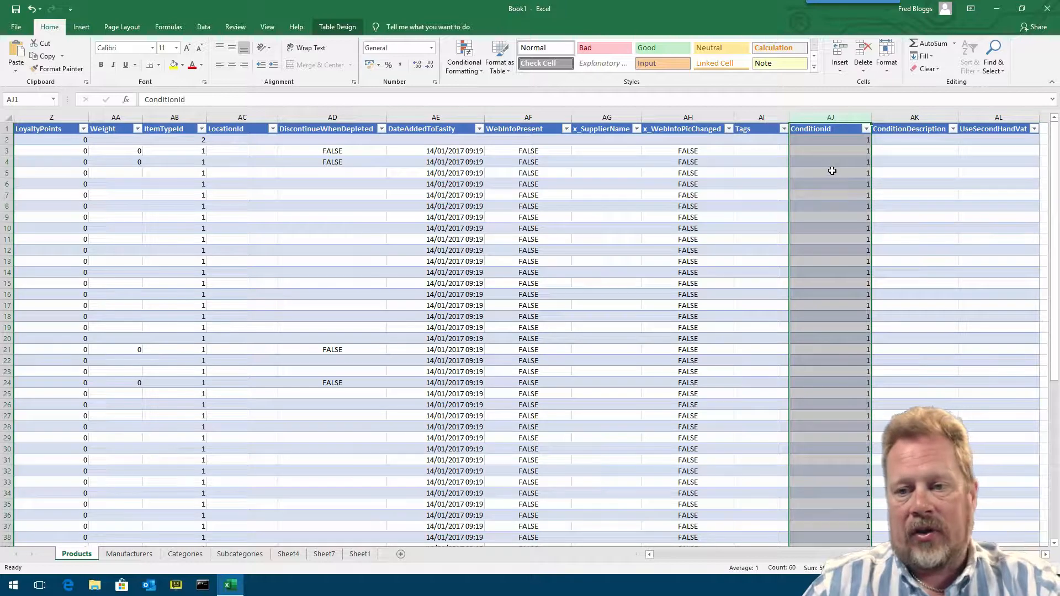
pyautogui.moveTo(957, 115); pyautogui.dragTo(979, 114)
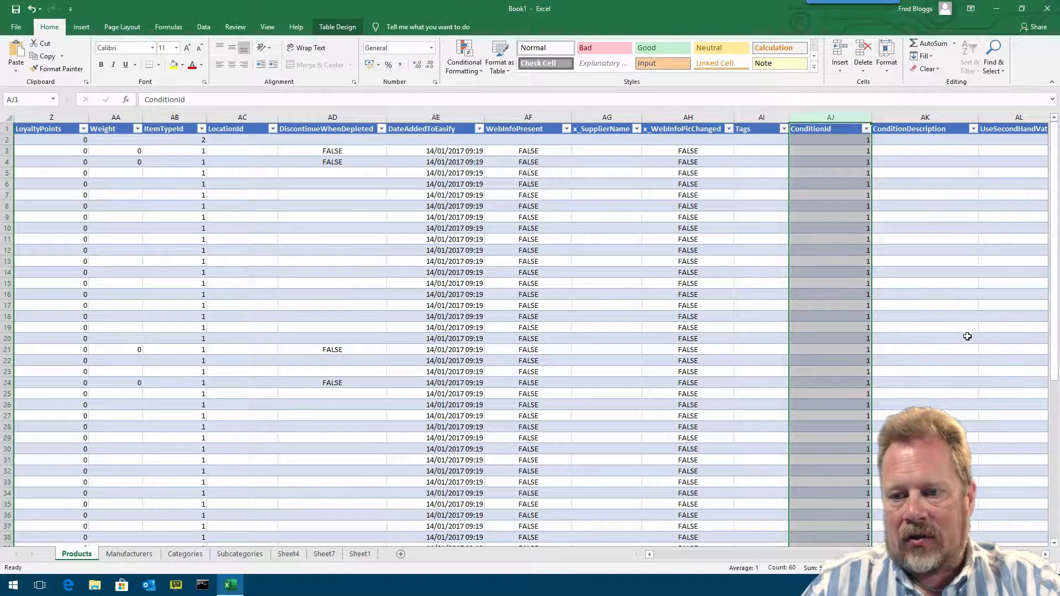
pyautogui.hscroll(1, 912, 245)
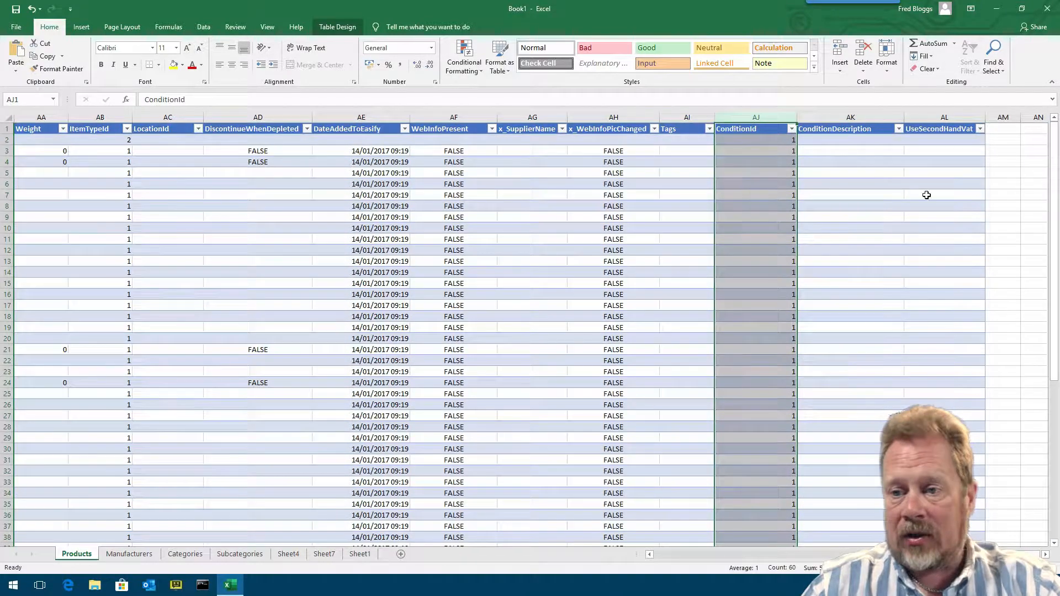
pyautogui.moveTo(985, 114); pyautogui.dragTo(1015, 115)
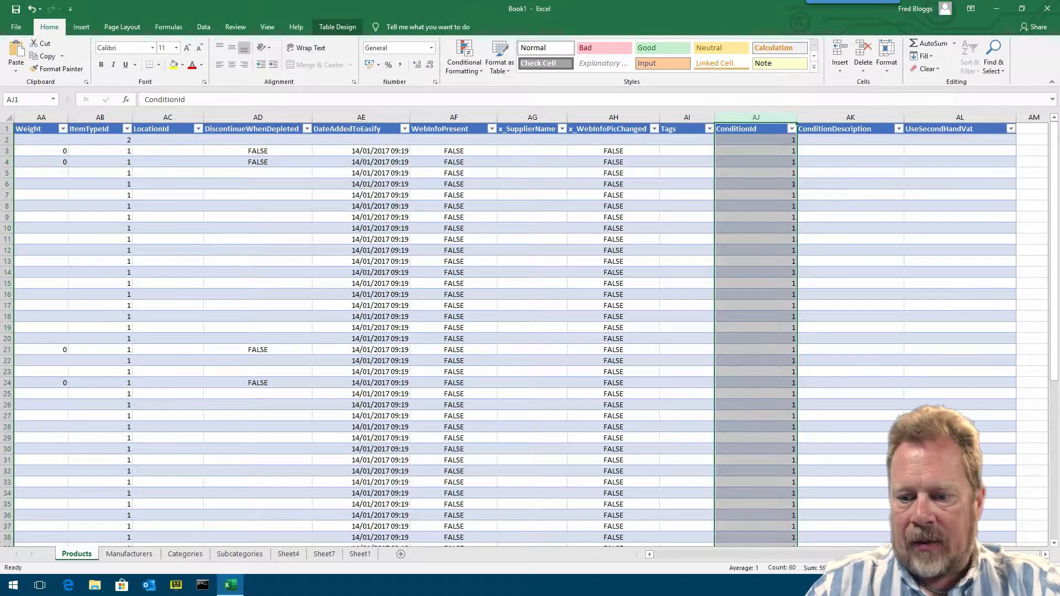
# - Close the workbook without saving changes
pyautogui.hscroll(-10, 323, 331)
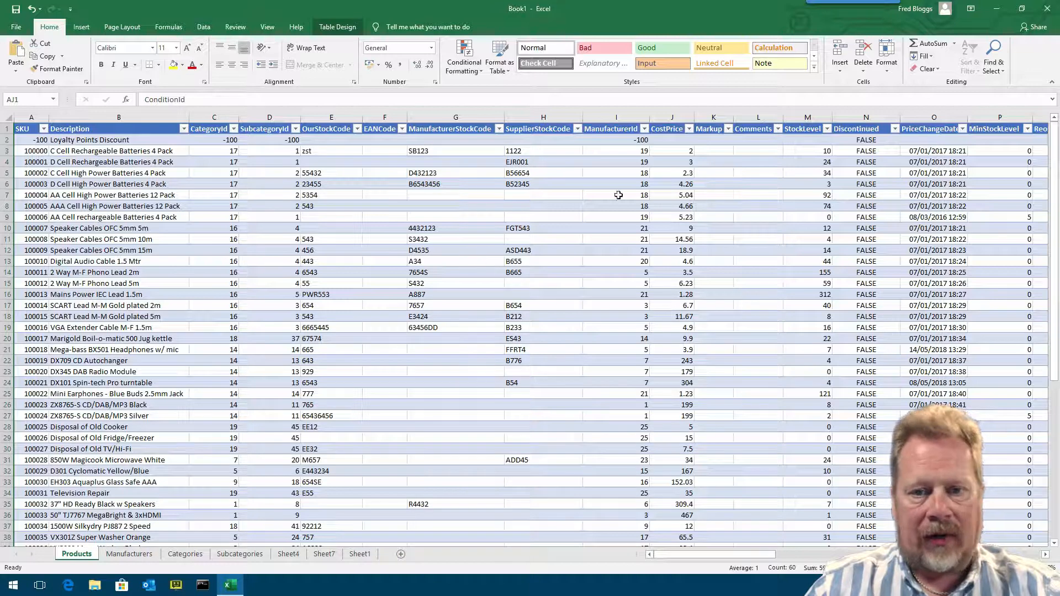
pyautogui.click(1047, 8)
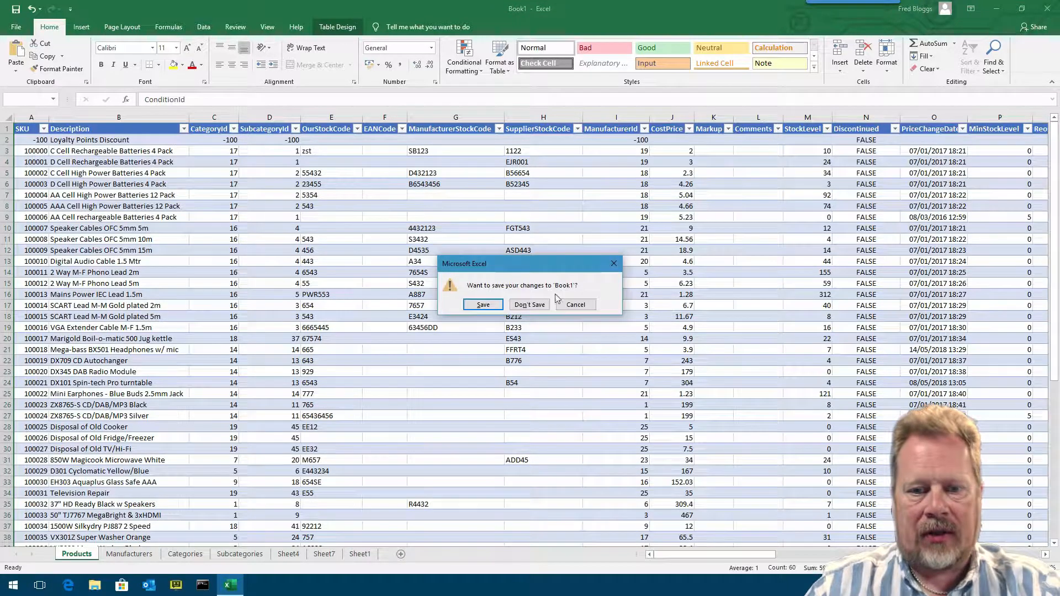
pyautogui.click(529, 305)
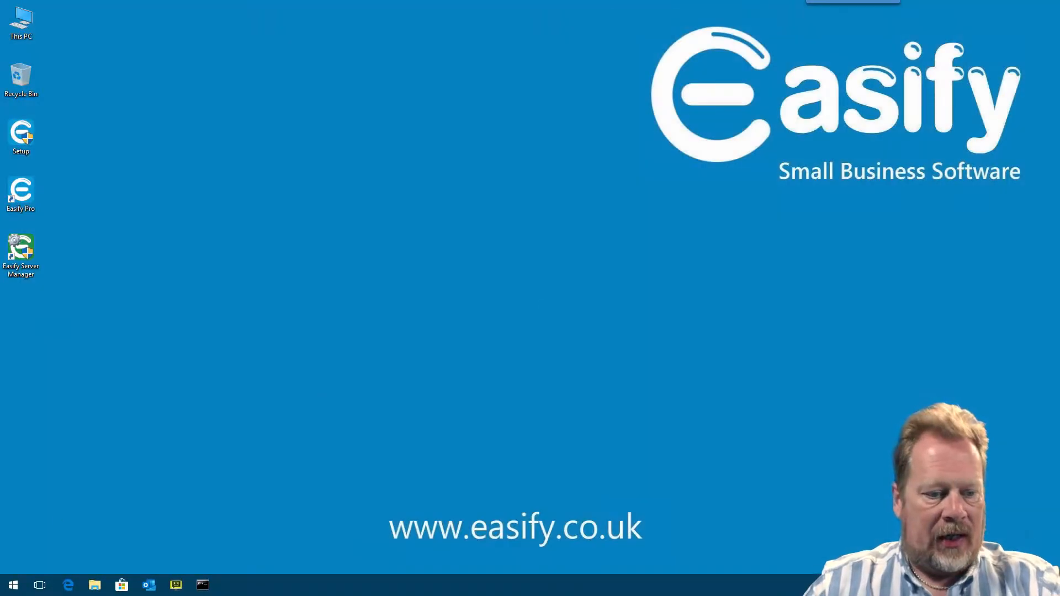
# - Launch Excel from the Start menu search and open a blank workbook
pyautogui.click(12, 580)
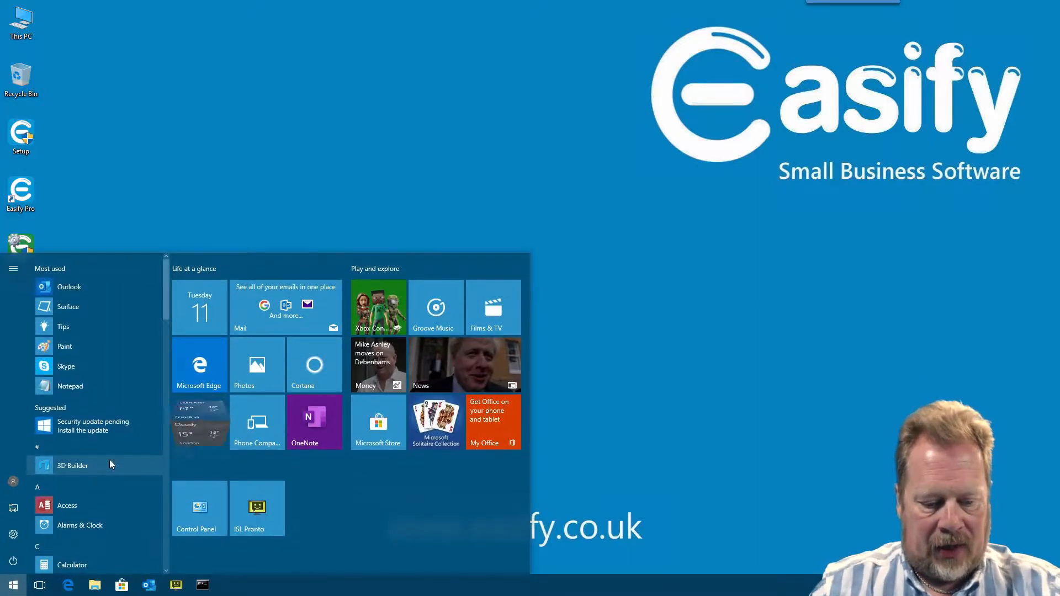
pyautogui.write('exc')
pyautogui.press('Return')
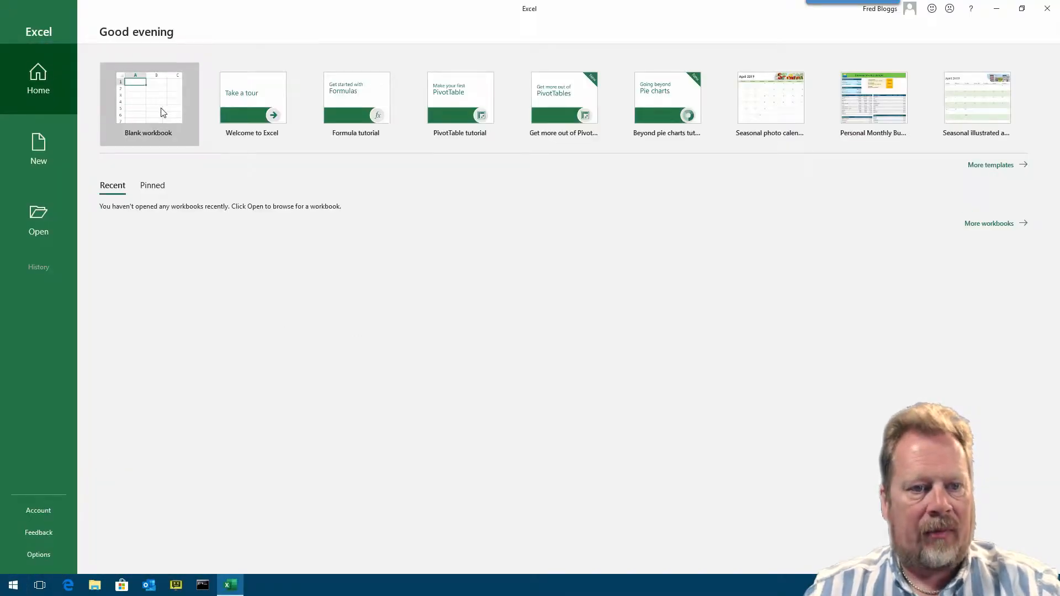
pyautogui.click(163, 112)
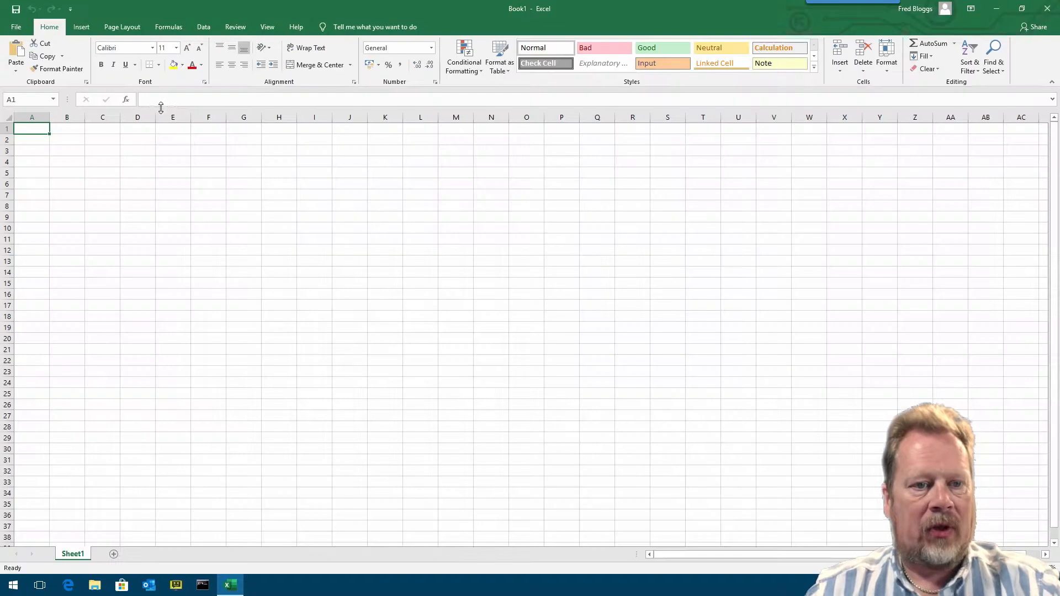
# - Start an import from an OData Data Feed and paste the feed link as the location
pyautogui.click(204, 27)
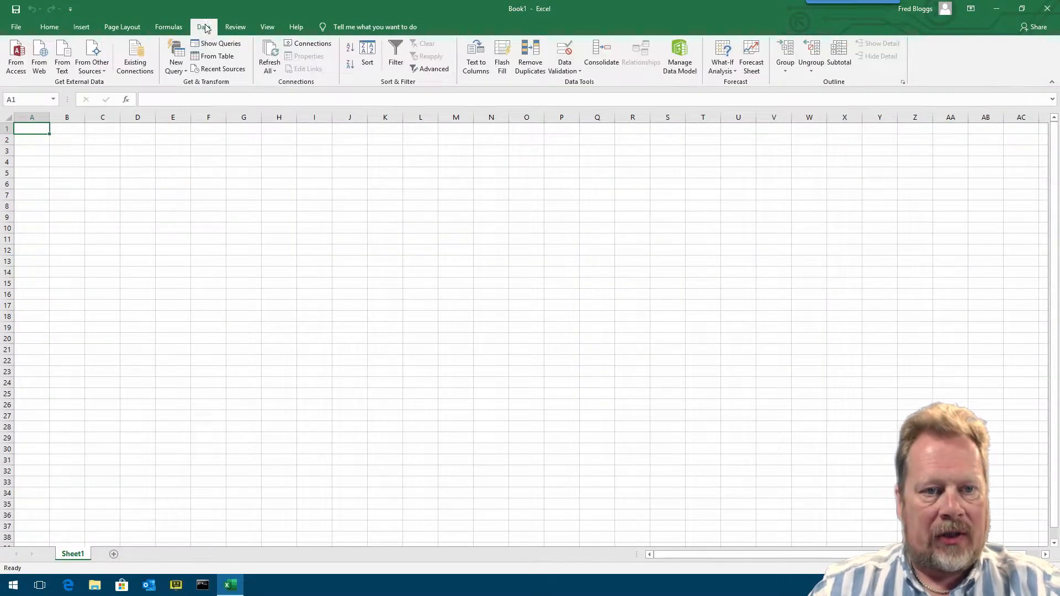
pyautogui.click(100, 72)
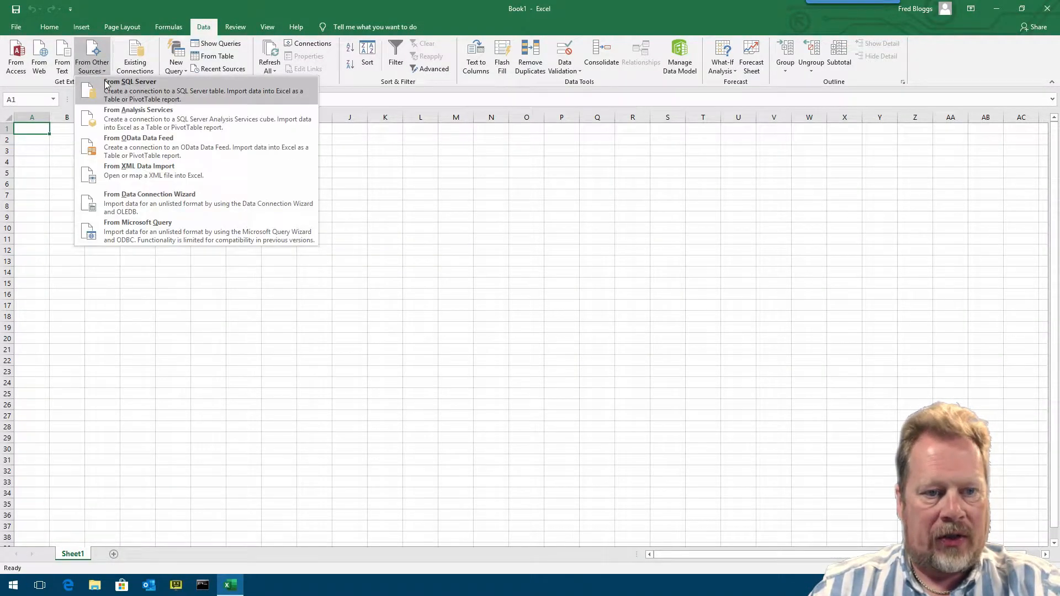
pyautogui.click(148, 149)
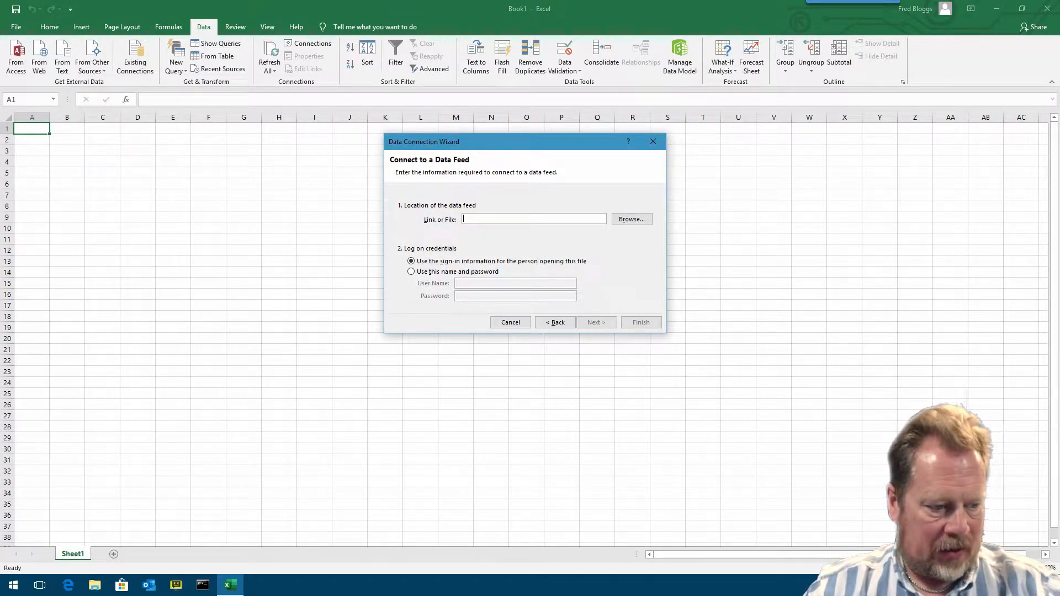
pyautogui.hotkey('ctrl', 'v')
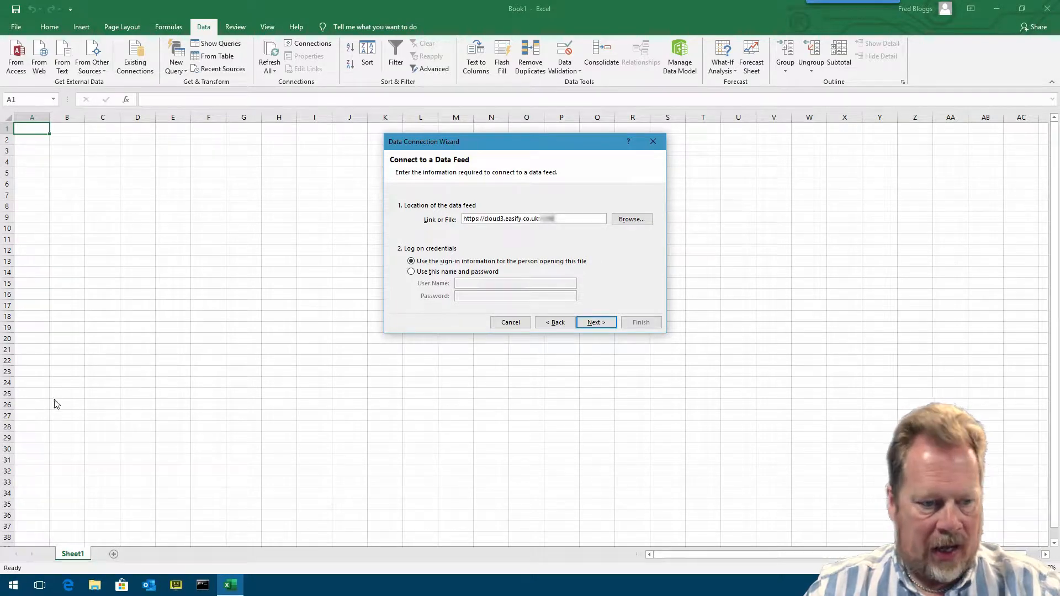
# - Choose to log on with a user name and password, paste the account user name and password, and continue
pyautogui.click(445, 272)
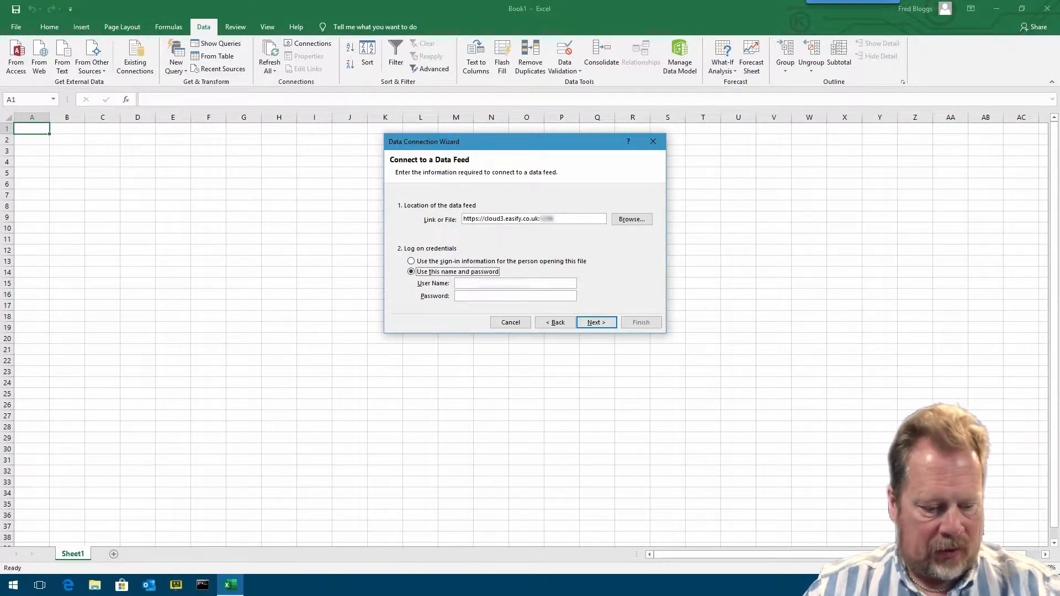
pyautogui.click(465, 282)
pyautogui.hotkey('ctrl', 'v')
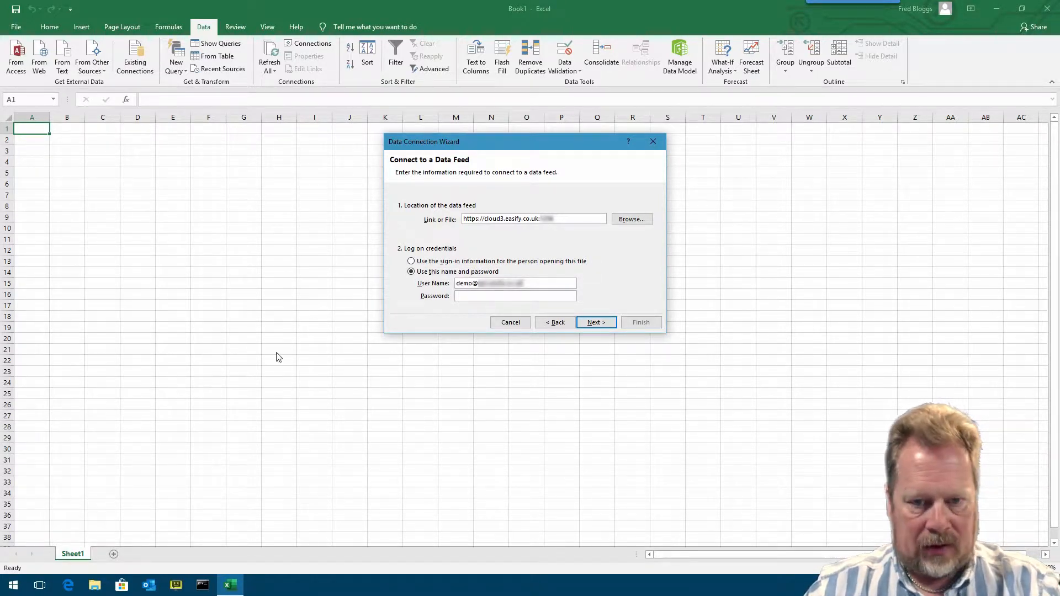
pyautogui.hotkey('ctrl', 'v')
pyautogui.click(605, 324)
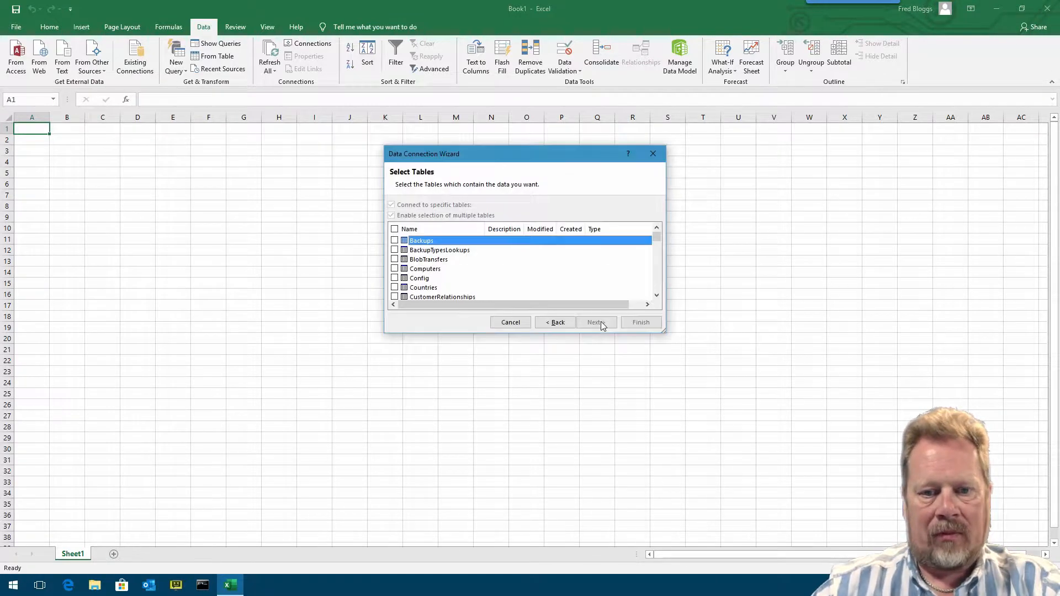
# - Enlarge the table list and select the Orders, OrderStatuses, OrderStatusTypes and OrderTypes tables
pyautogui.moveTo(554, 157); pyautogui.dragTo(570, 118)
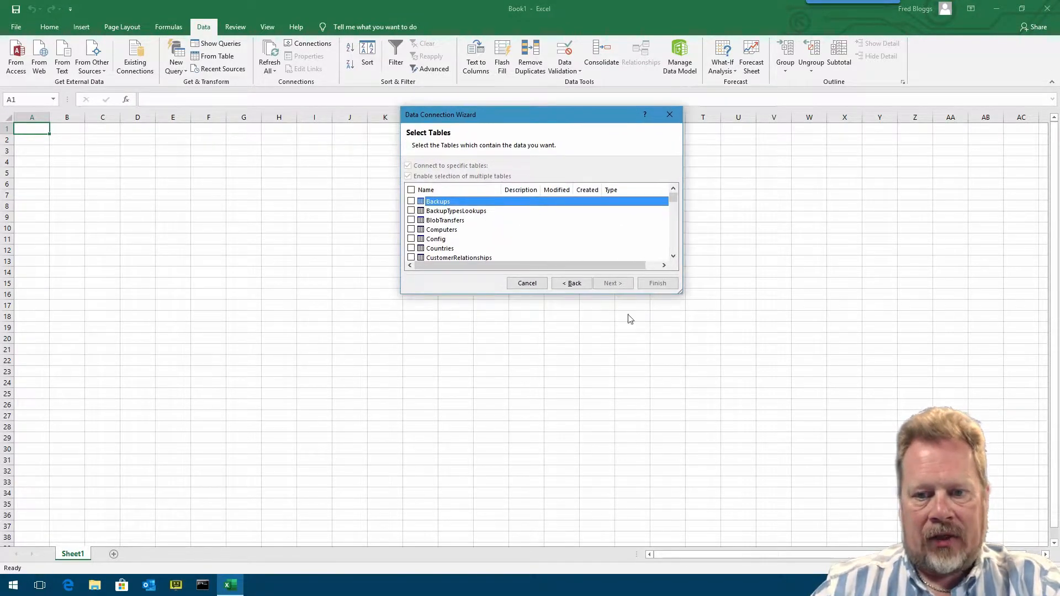
pyautogui.moveTo(680, 292); pyautogui.dragTo(699, 452)
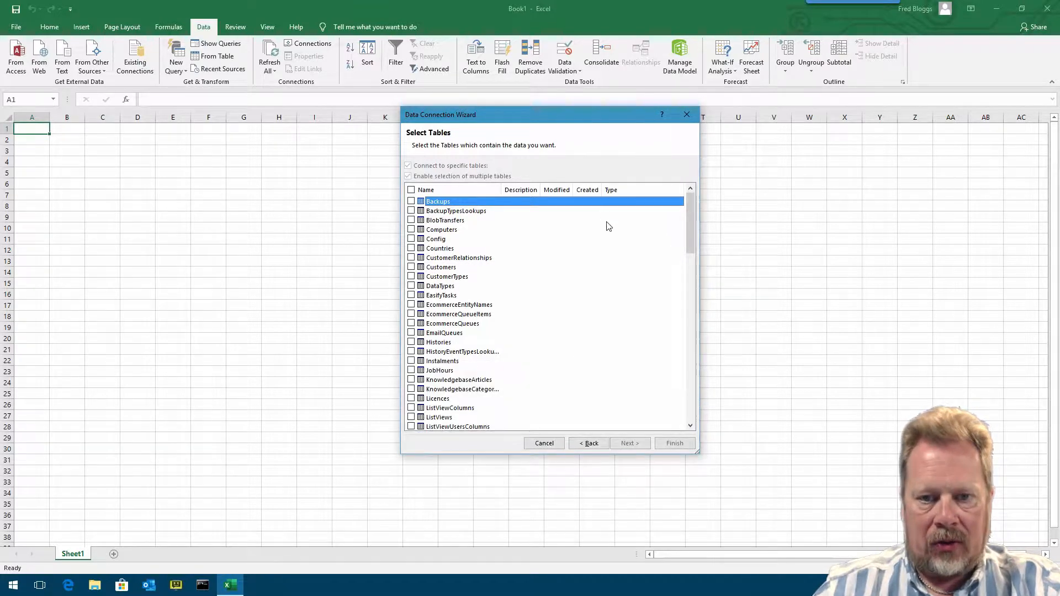
pyautogui.moveTo(578, 123); pyautogui.dragTo(583, 65)
pyautogui.moveTo(695, 160); pyautogui.dragTo(694, 219)
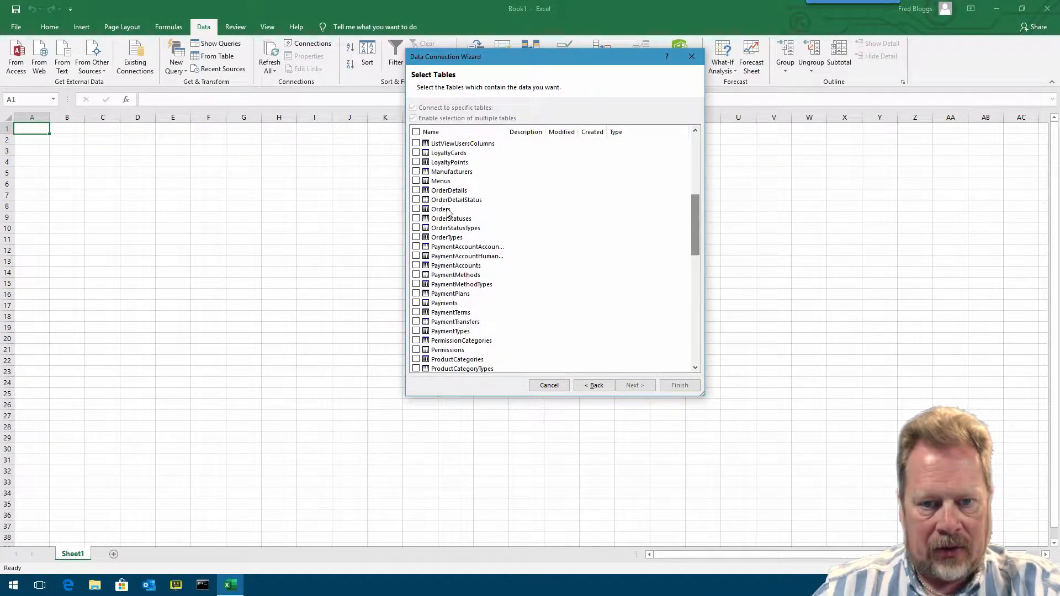
pyautogui.click(416, 209)
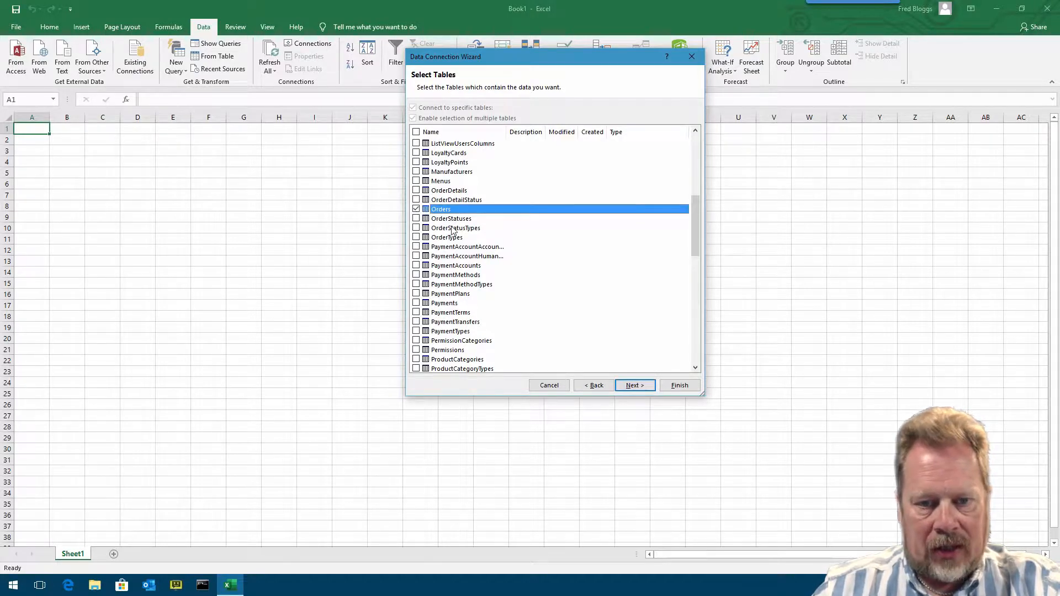
pyautogui.click(417, 219)
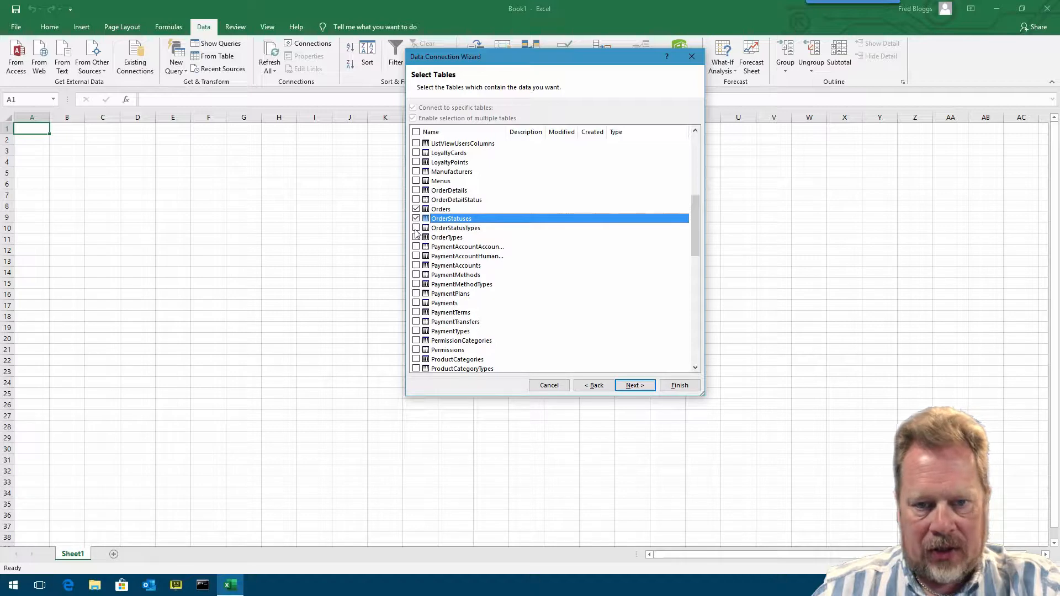
pyautogui.click(416, 229)
pyautogui.click(417, 238)
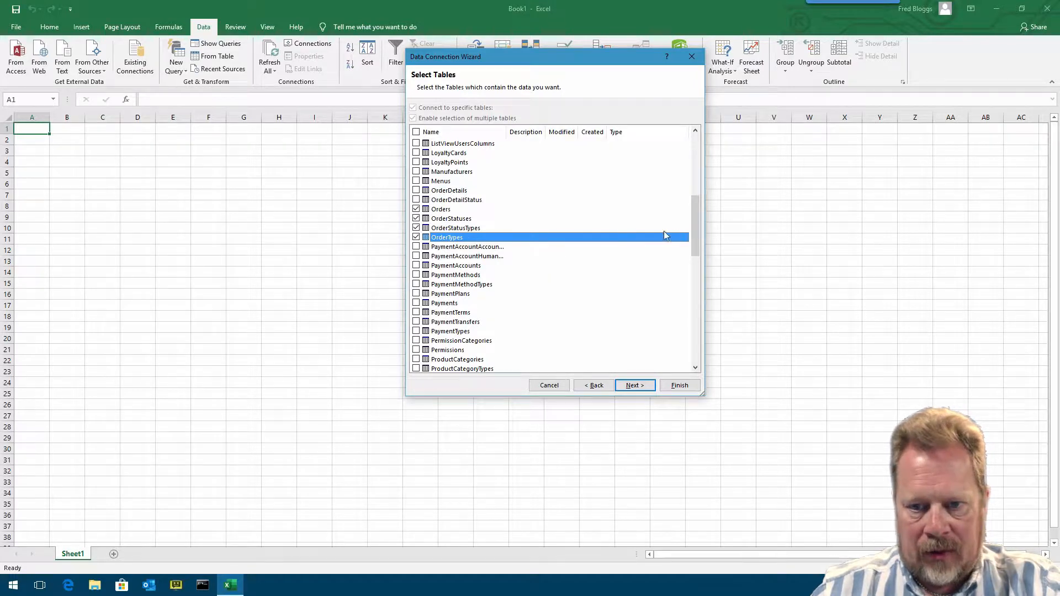
# - Also select the PaymentTerms table and continue to the next page
pyautogui.moveTo(696, 227)
pyautogui.mouseDown()
pyautogui.moveTo(698, 153)
pyautogui.moveTo(690, 331)
pyautogui.moveTo(686, 200)
pyautogui.moveTo(684, 217)
pyautogui.mouseUp()
pyautogui.click(416, 190)
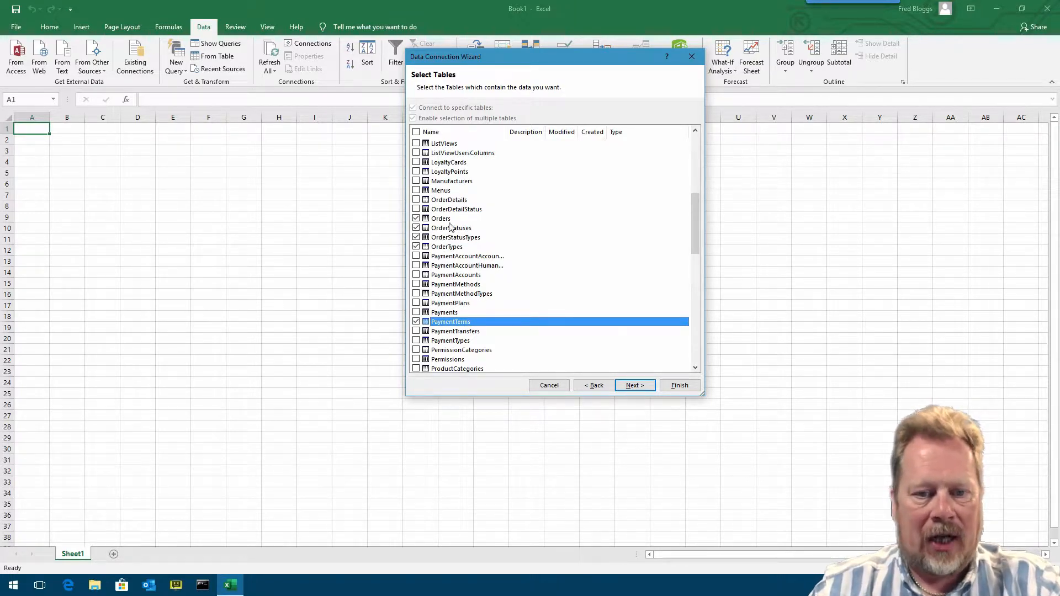
pyautogui.click(635, 386)
# - Finish the wizard, saving the password in the connection file and replacing the existing file
pyautogui.click(547, 244)
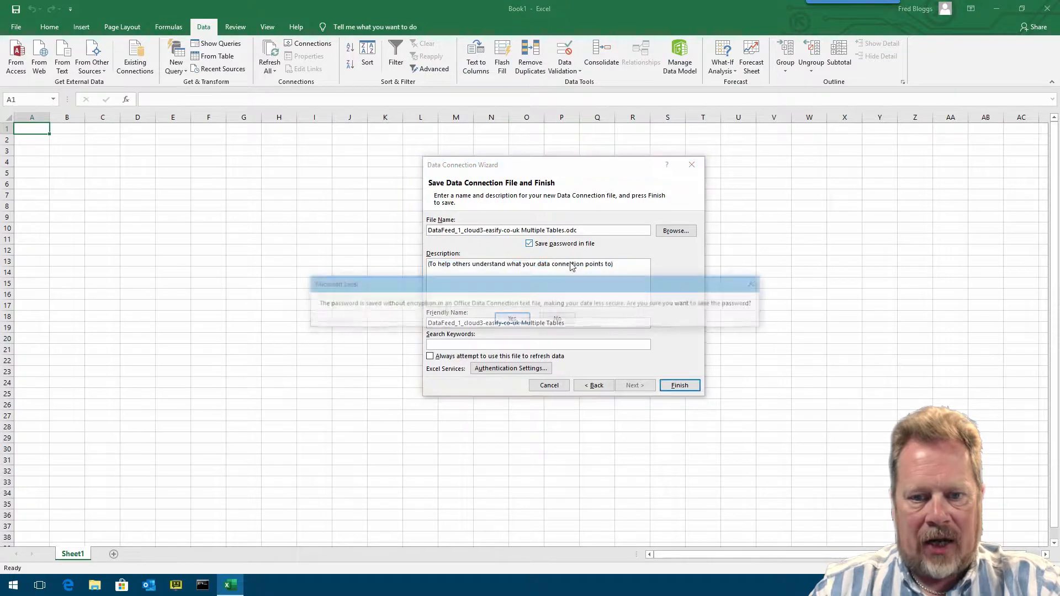
pyautogui.click(512, 318)
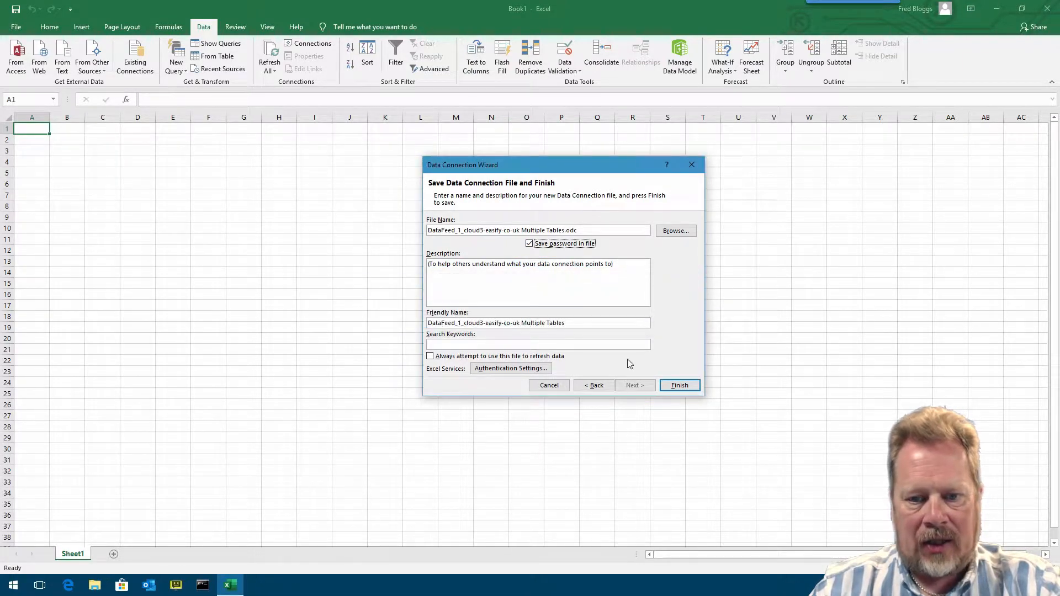
pyautogui.click(679, 385)
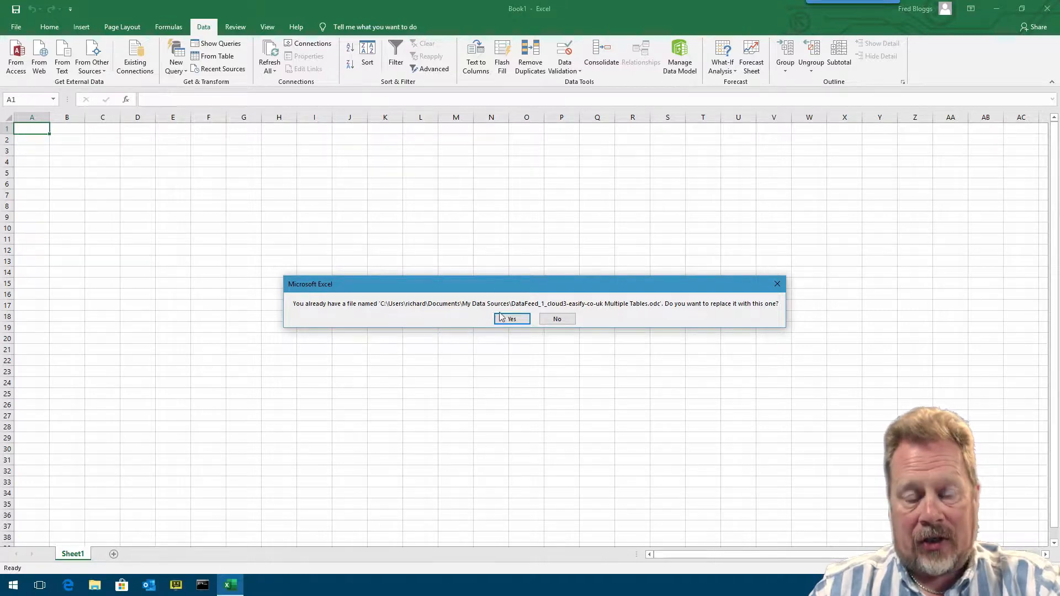
pyautogui.click(521, 320)
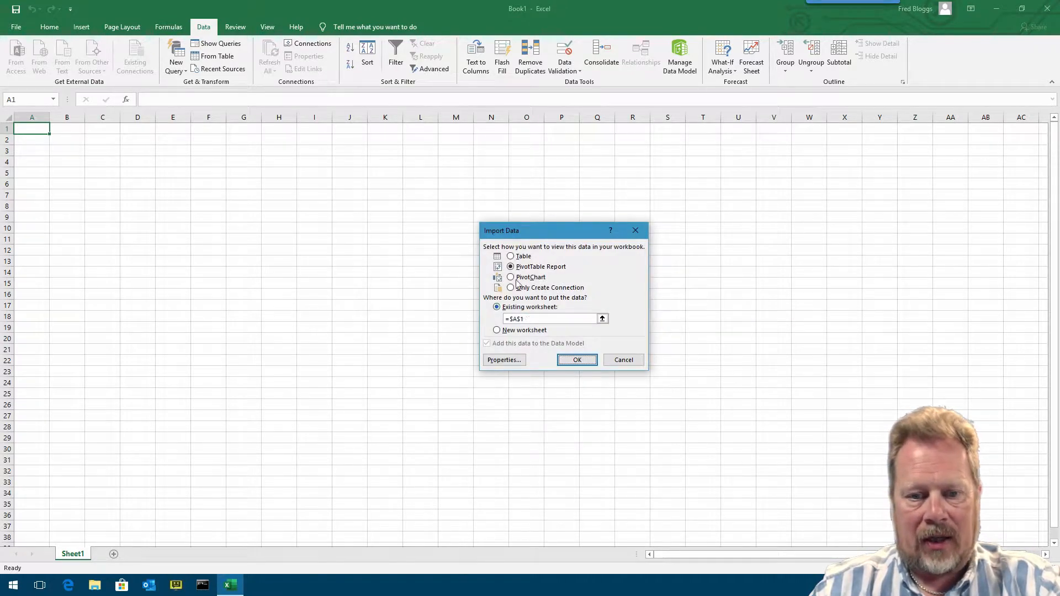
# - Import the selected feed tables as tables, each on a new worksheet
pyautogui.click(512, 258)
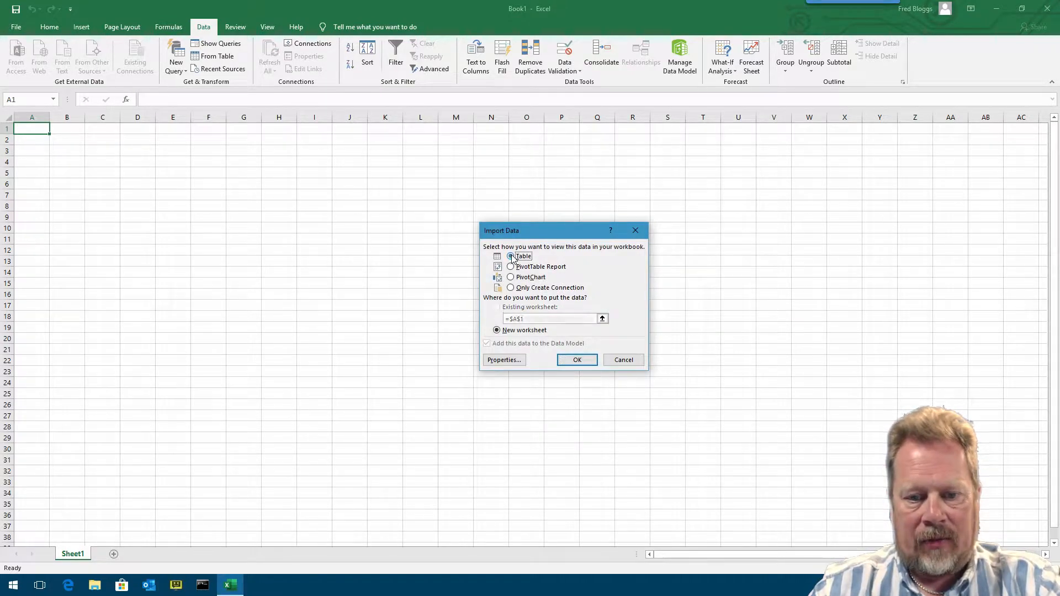
pyautogui.click(577, 360)
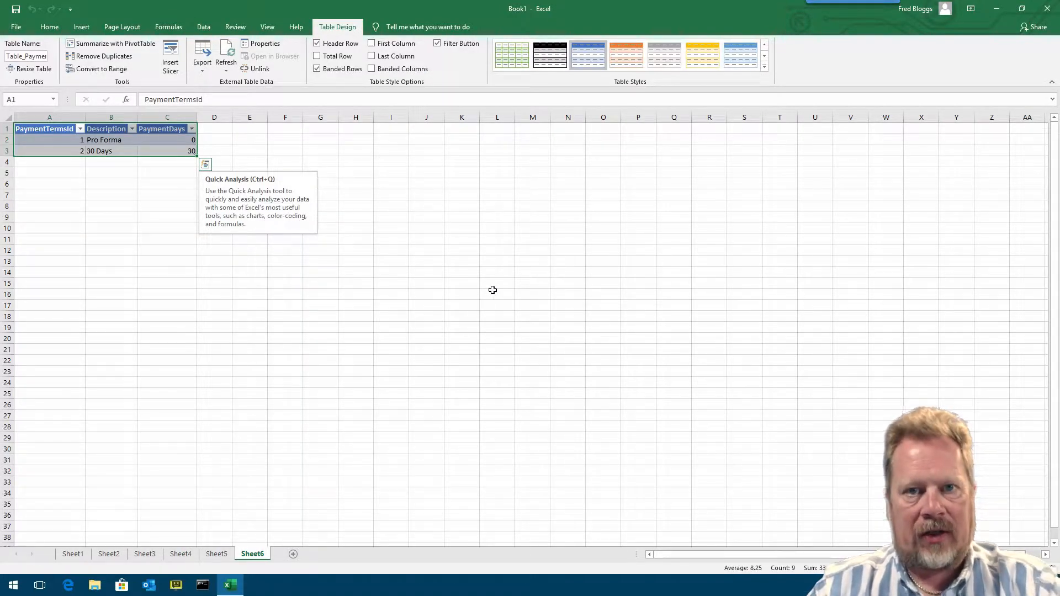
# - Delete the empty Sheet1 worksheet
pyautogui.click(80, 555)
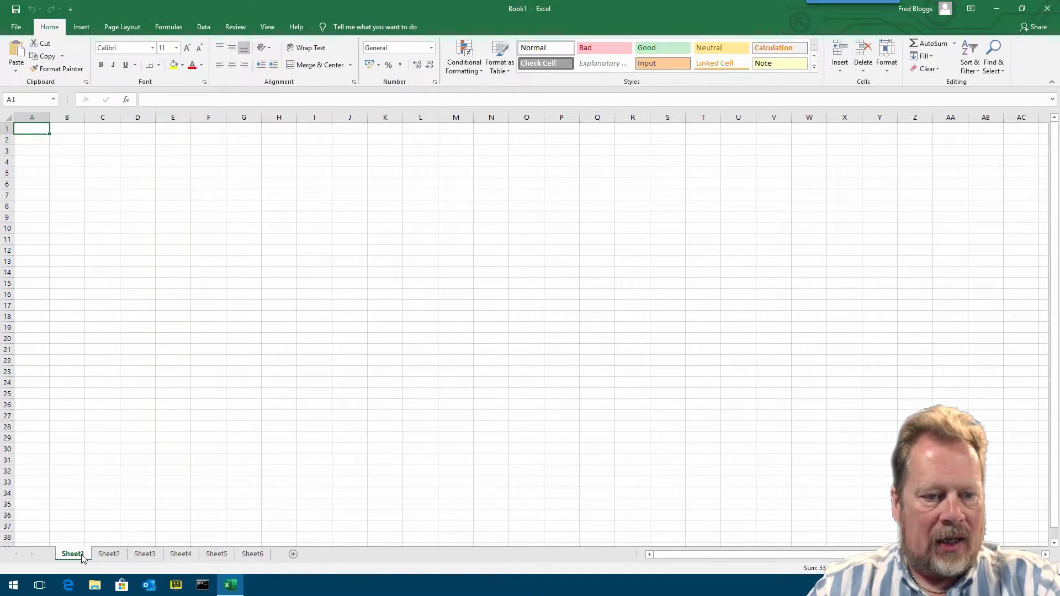
pyautogui.click(110, 555)
pyautogui.click(78, 556)
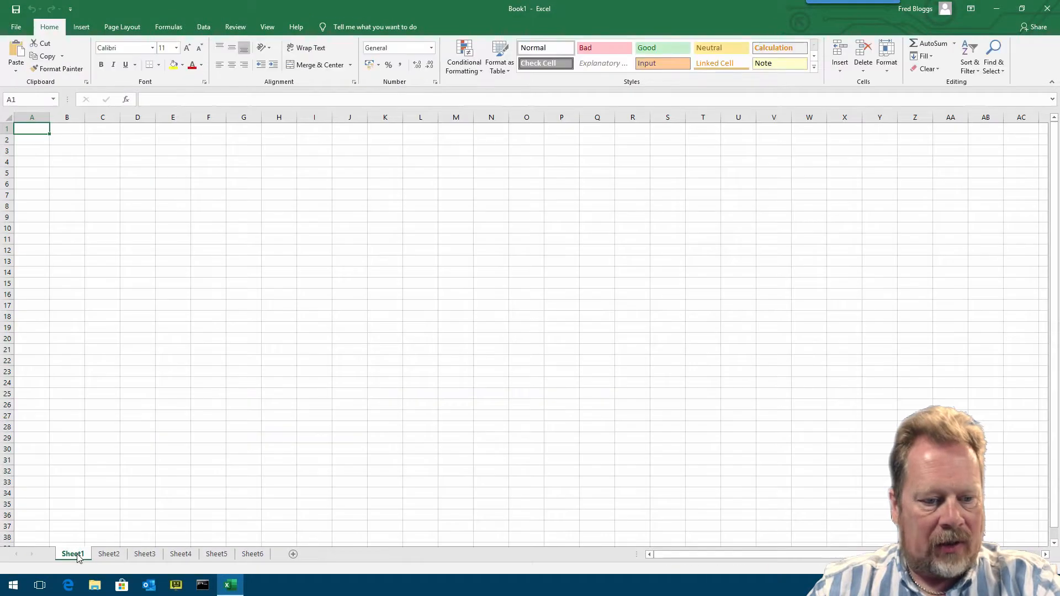
pyautogui.rightClick(77, 556)
pyautogui.click(120, 439)
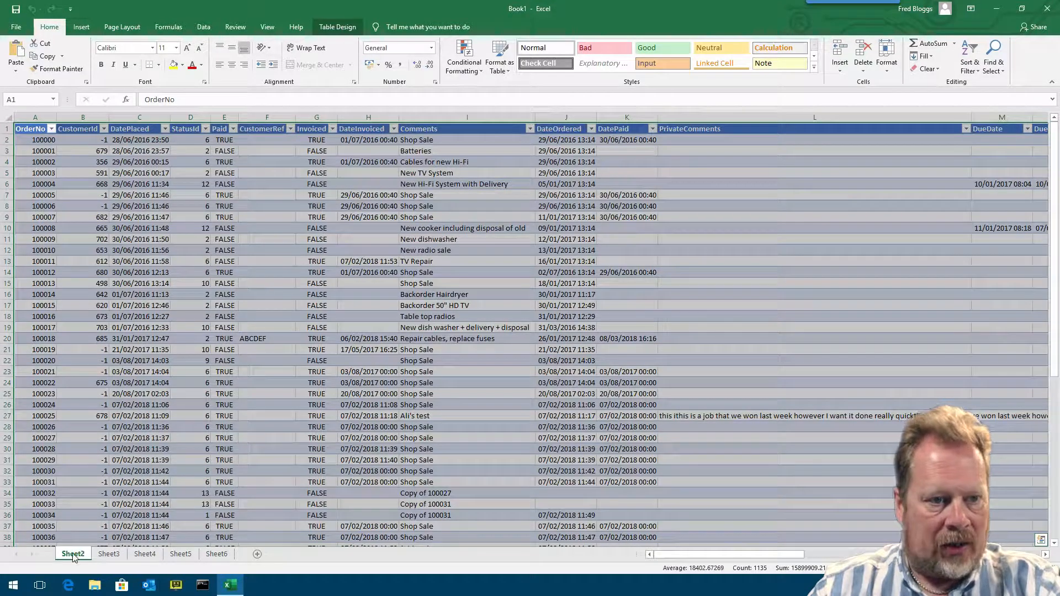
# - Rename Sheet2 as Orders
pyautogui.rightClick(81, 555)
pyautogui.click(109, 450)
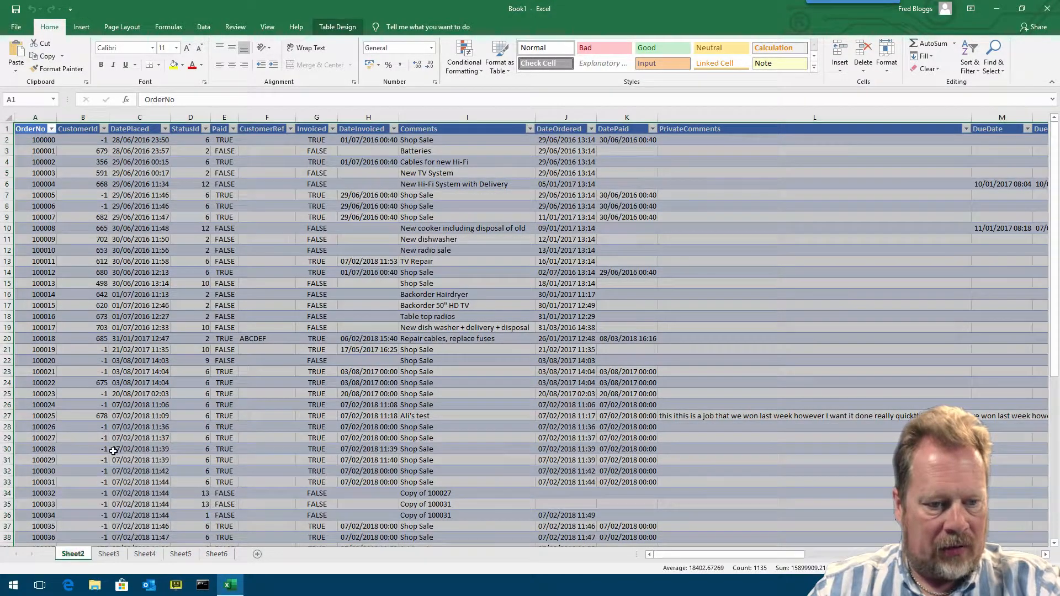
pyautogui.write('Orders')
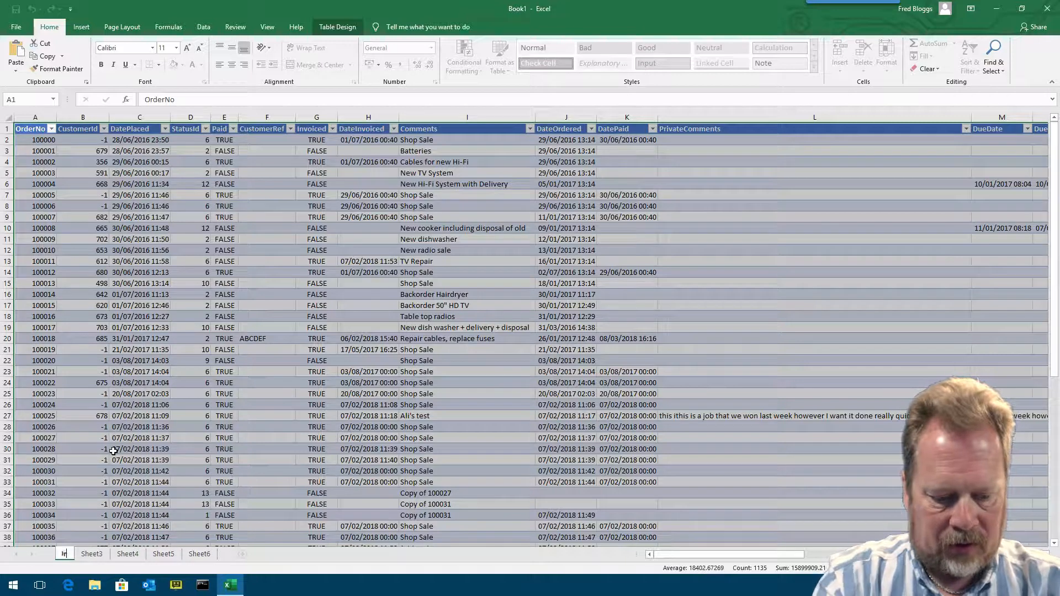
pyautogui.press('Return')
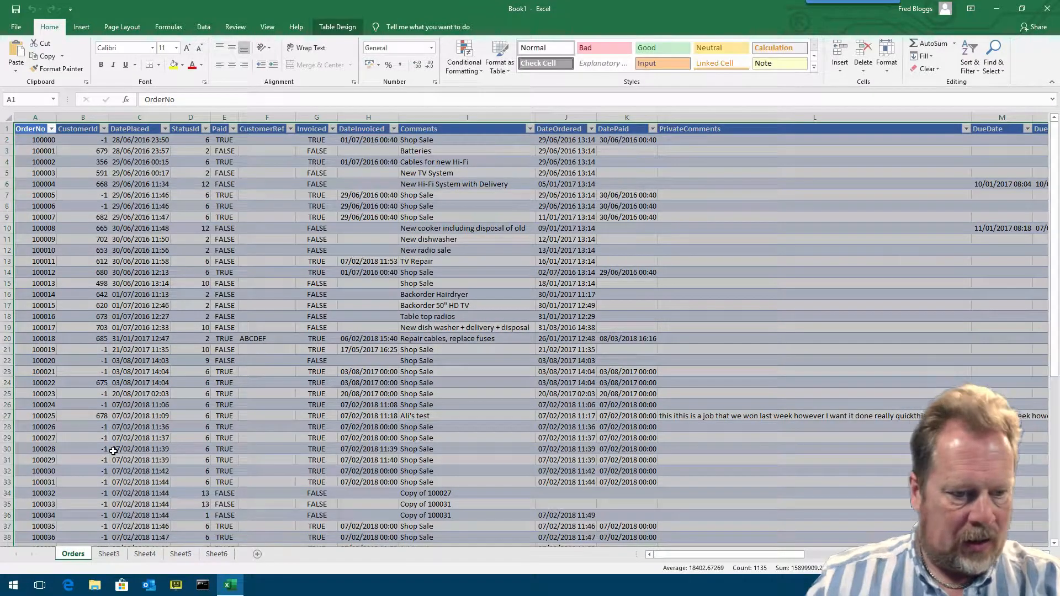
# - Rename Sheet3 as OrderStatus
pyautogui.click(119, 559)
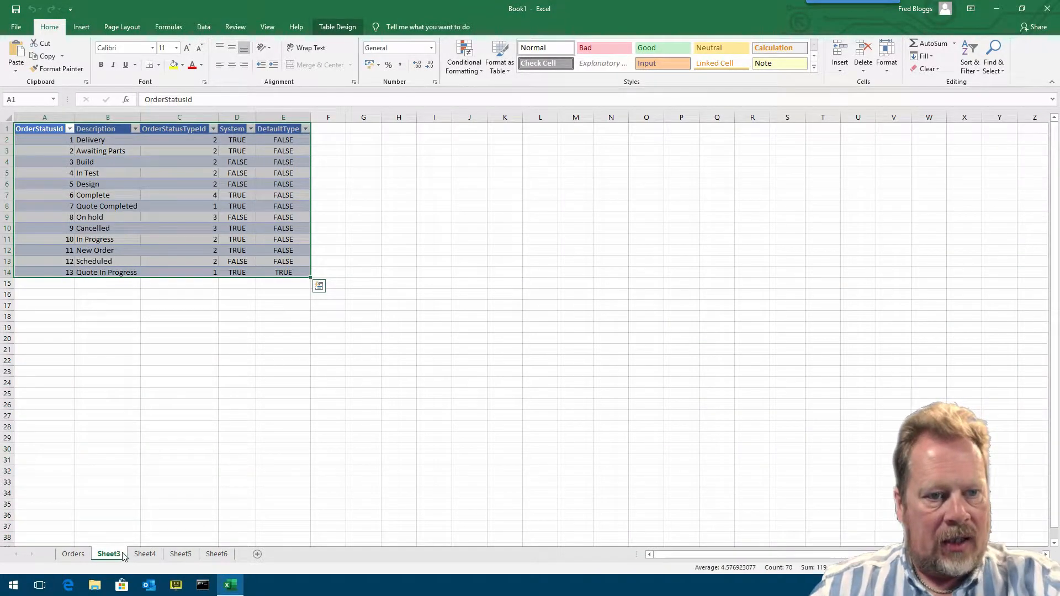
pyautogui.rightClick(118, 555)
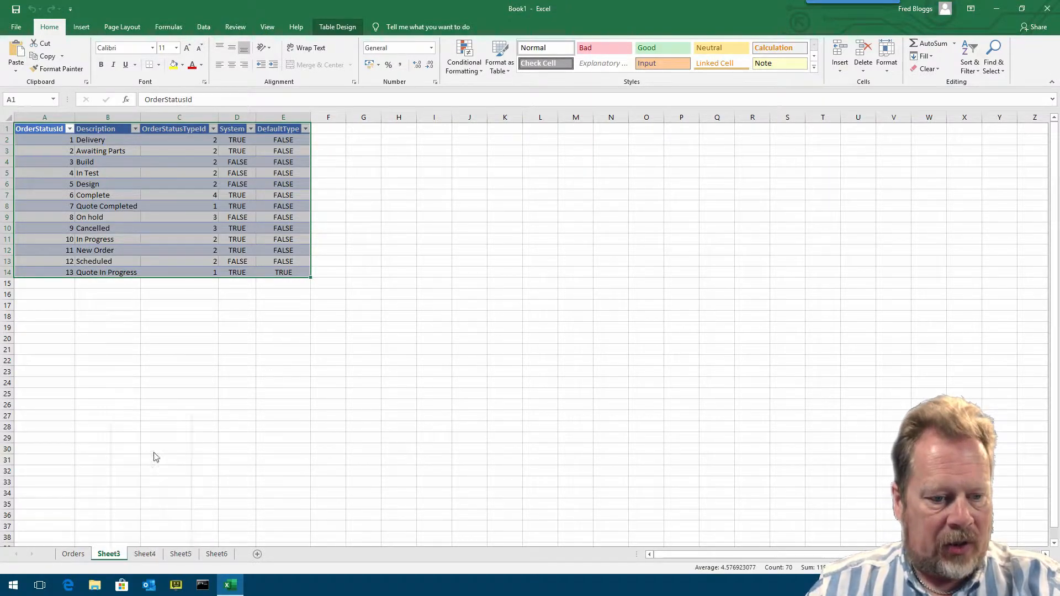
pyautogui.click(158, 450)
pyautogui.write('OrderDstatus')
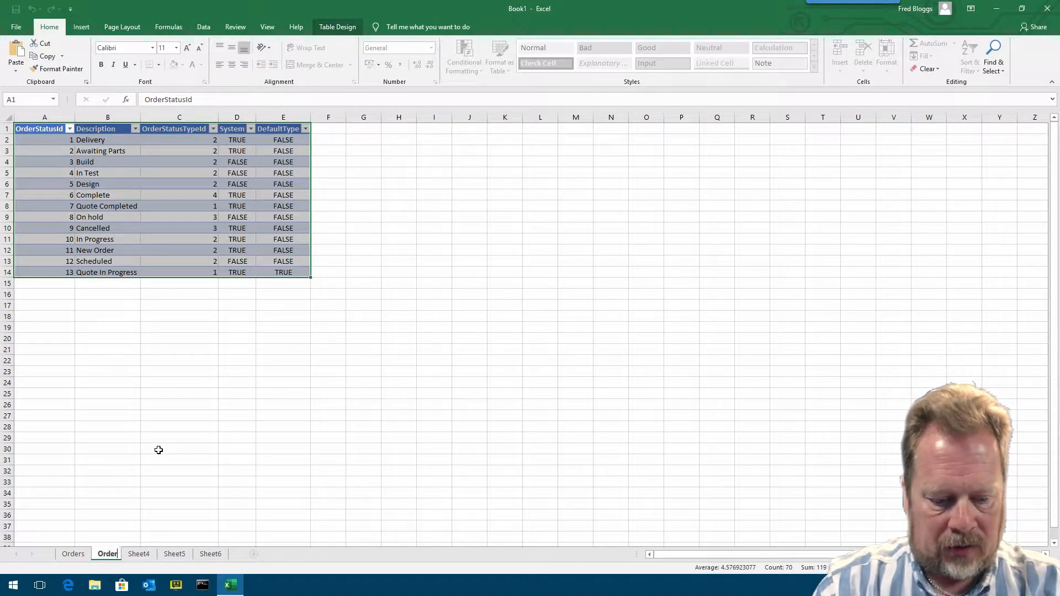
pyautogui.press('BackSpace')
pyautogui.press('BackSpace')
pyautogui.press('BackSpace')
pyautogui.press('BackSpace')
pyautogui.press('BackSpace')
pyautogui.press('BackSpace')
pyautogui.press('BackSpace')
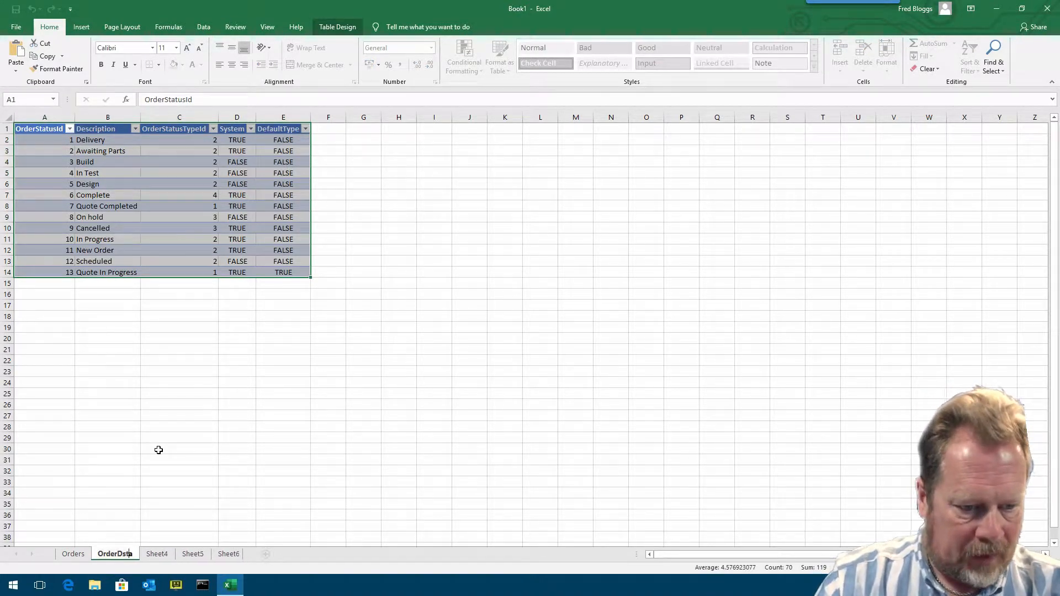
pyautogui.write('Staus')
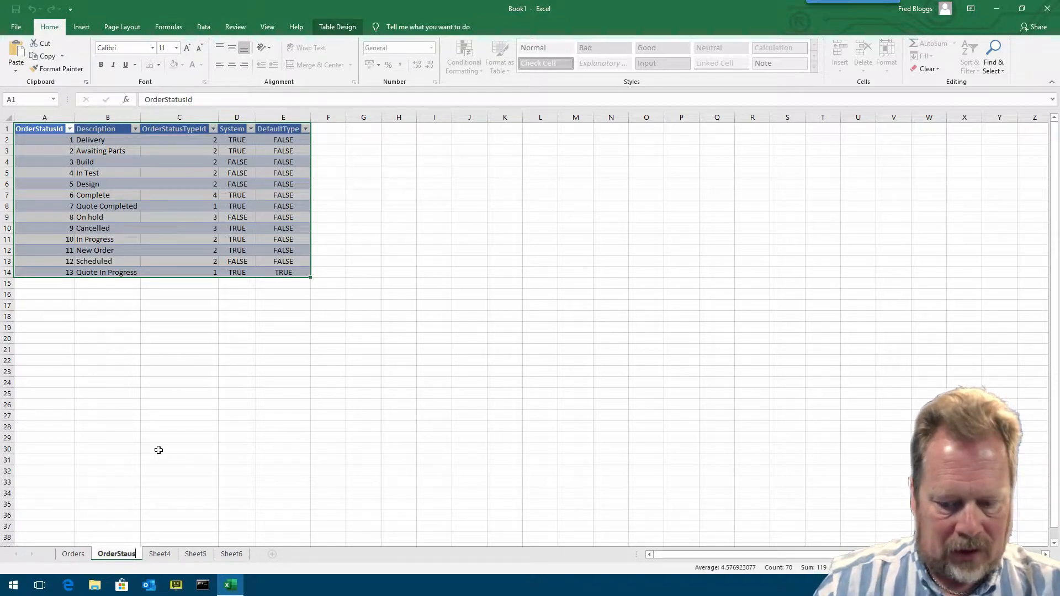
pyautogui.press('BackSpace')
pyautogui.press('BackSpace')
pyautogui.write('tus')
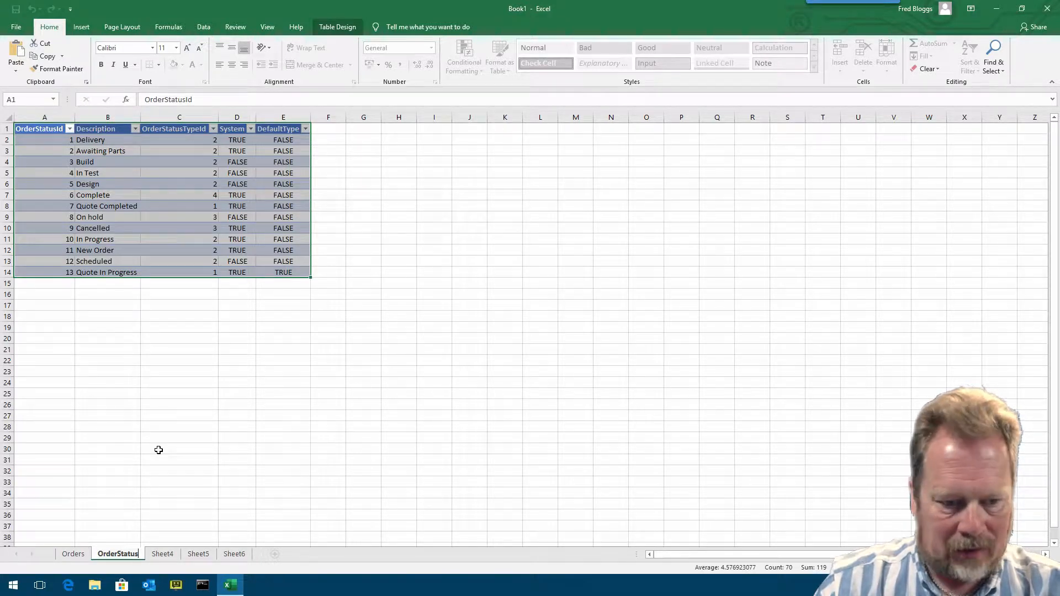
pyautogui.press('Return')
# - Rename Sheet4 as OrderStatusTypes
pyautogui.click(163, 554)
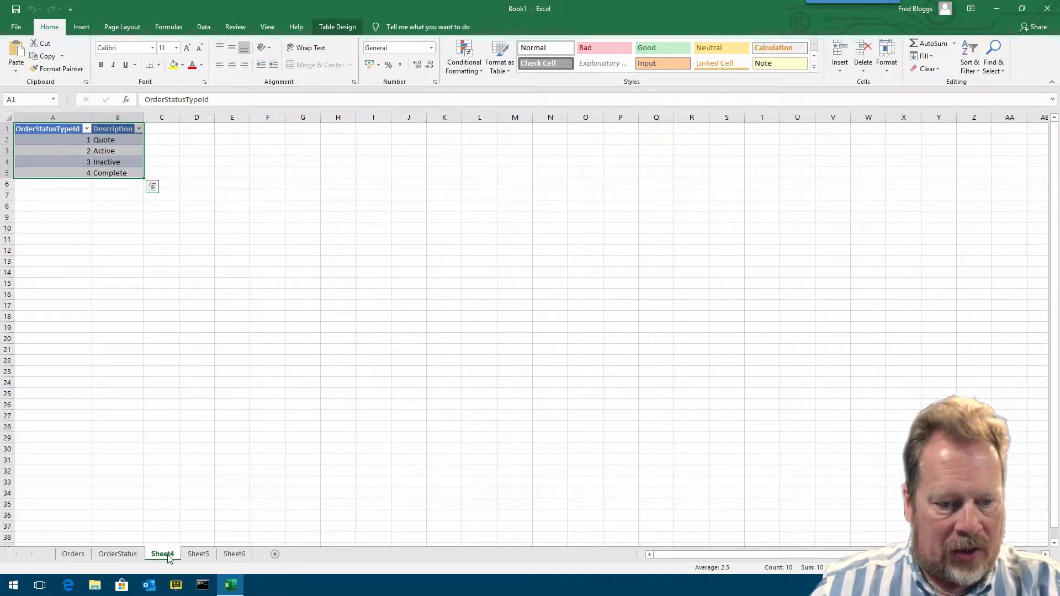
pyautogui.rightClick(169, 558)
pyautogui.click(215, 447)
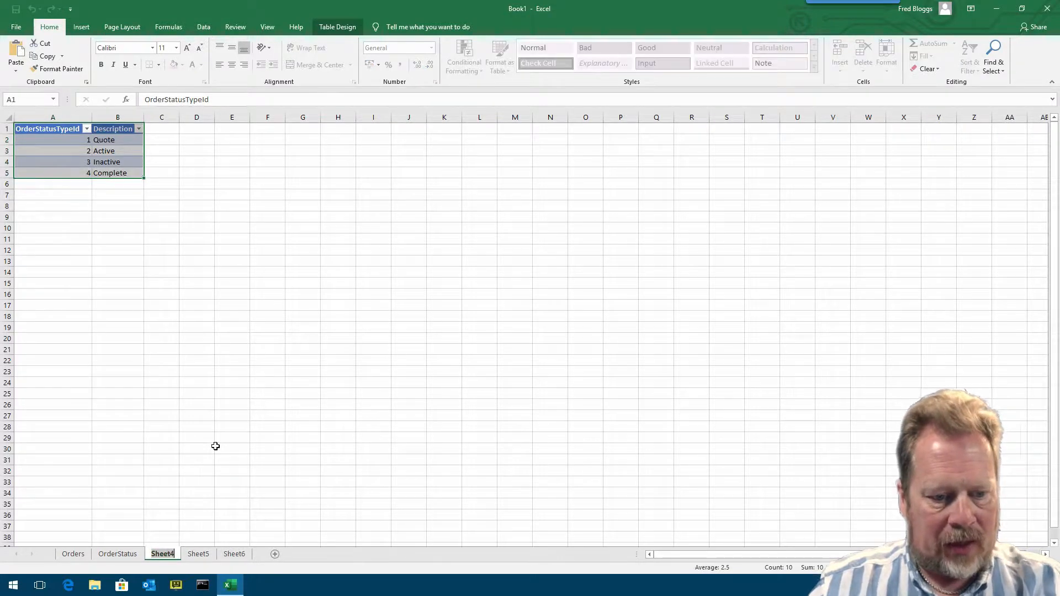
pyautogui.write('OrderS')
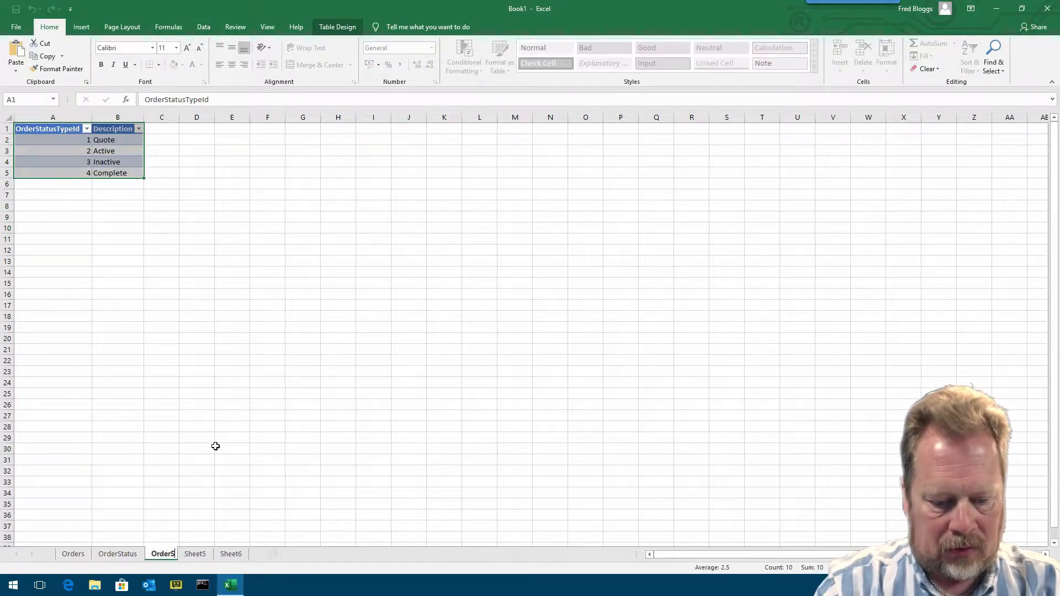
pyautogui.write('tatusTypes')
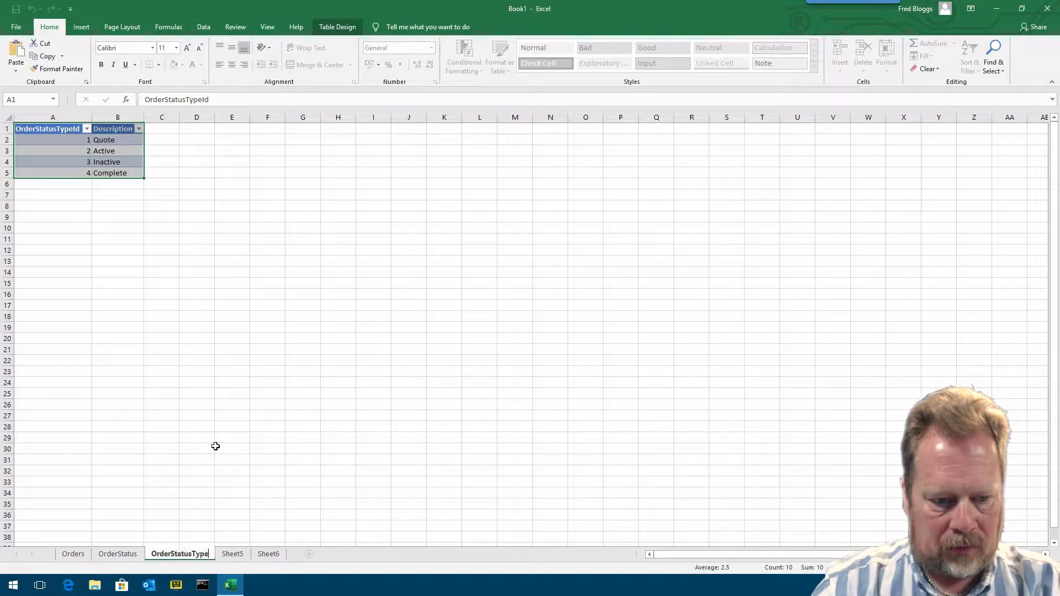
pyautogui.press('Return')
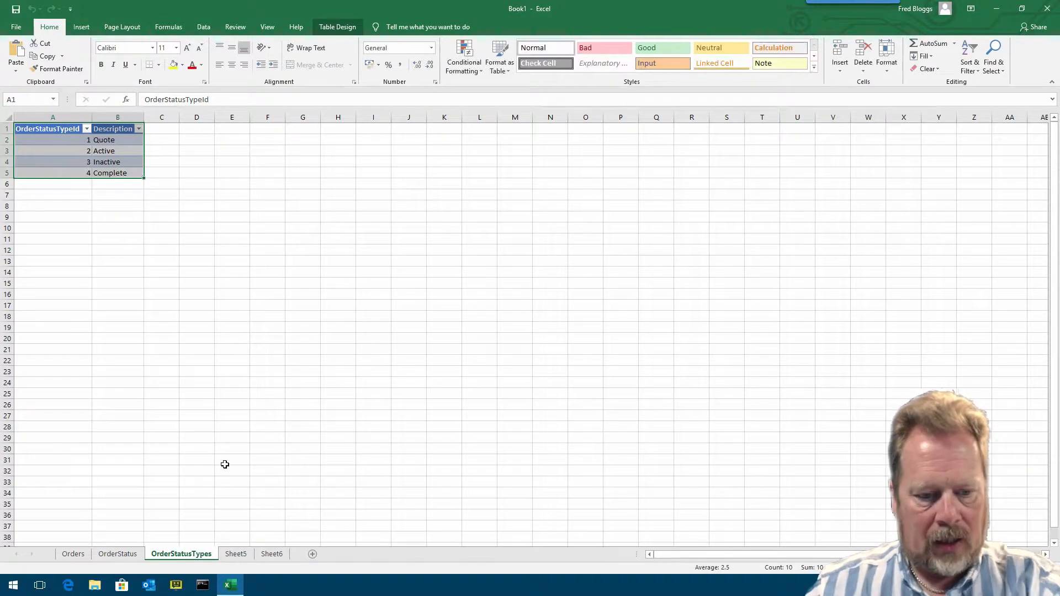
# - Rename Sheet5 as OrderTypes
pyautogui.click(243, 556)
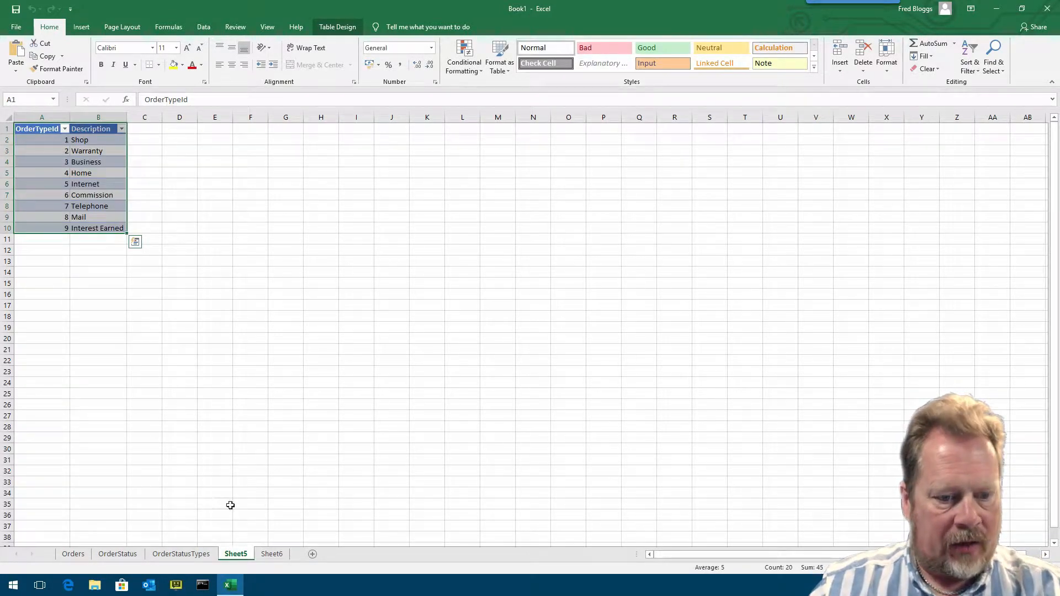
pyautogui.rightClick(245, 561)
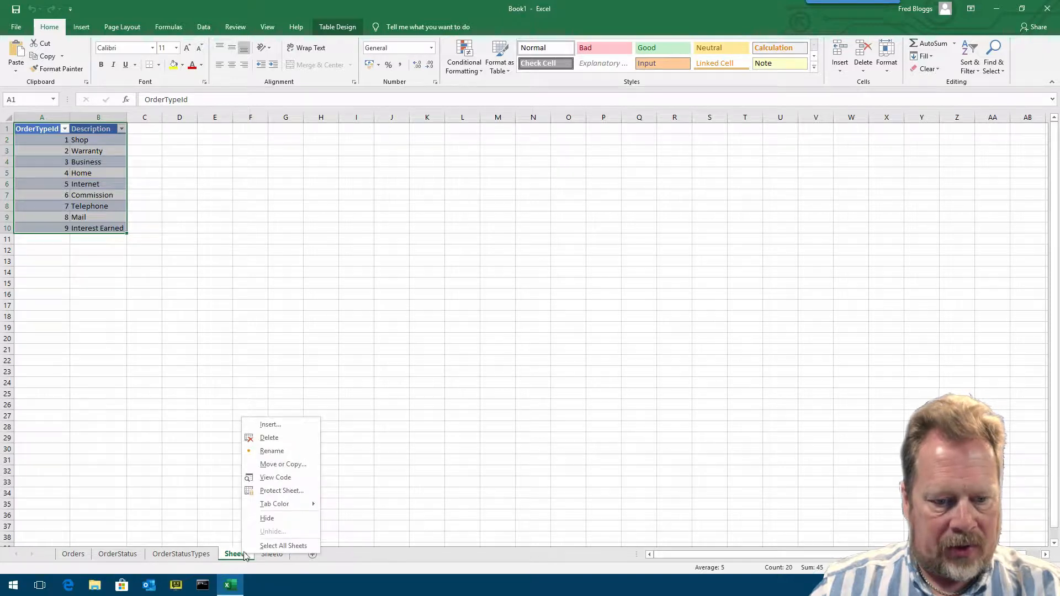
pyautogui.click(283, 449)
pyautogui.write('OrderTypes')
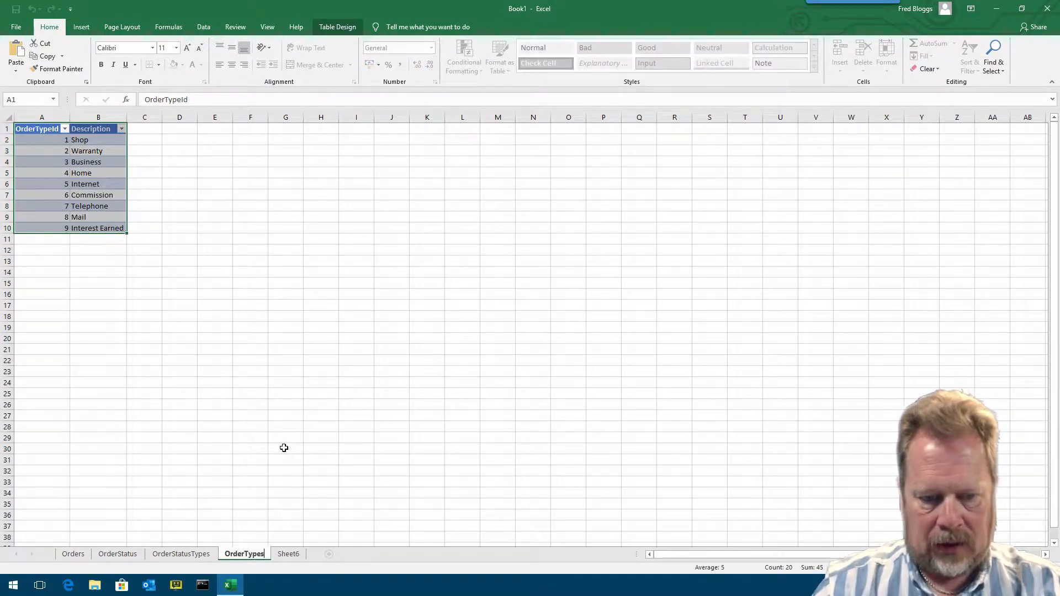
pyautogui.press('Return')
# - Rename Sheet6 as PaymentTerms
pyautogui.click(288, 554)
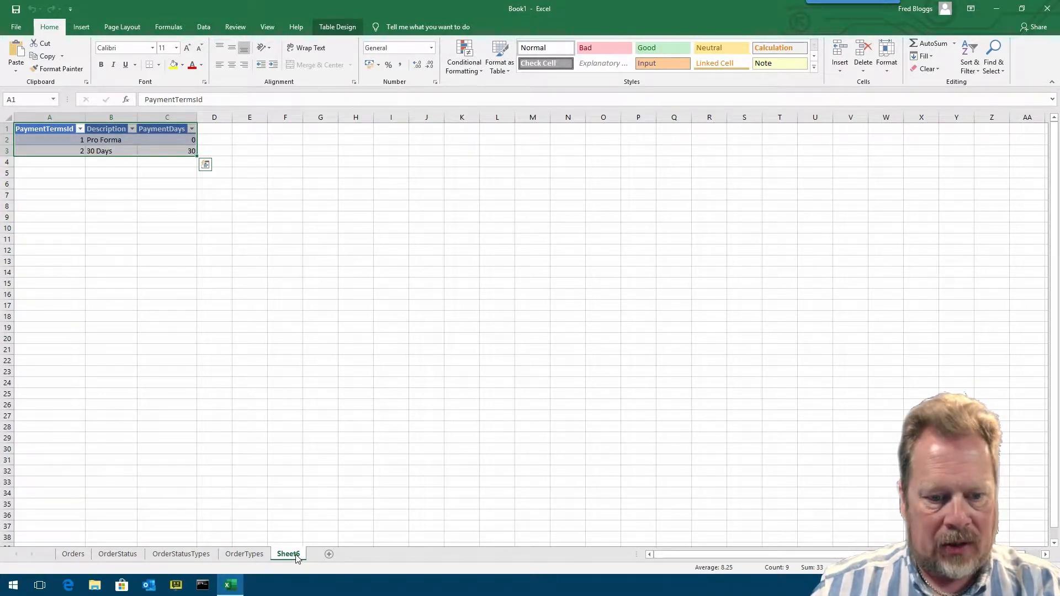
pyautogui.rightClick(296, 556)
pyautogui.click(346, 452)
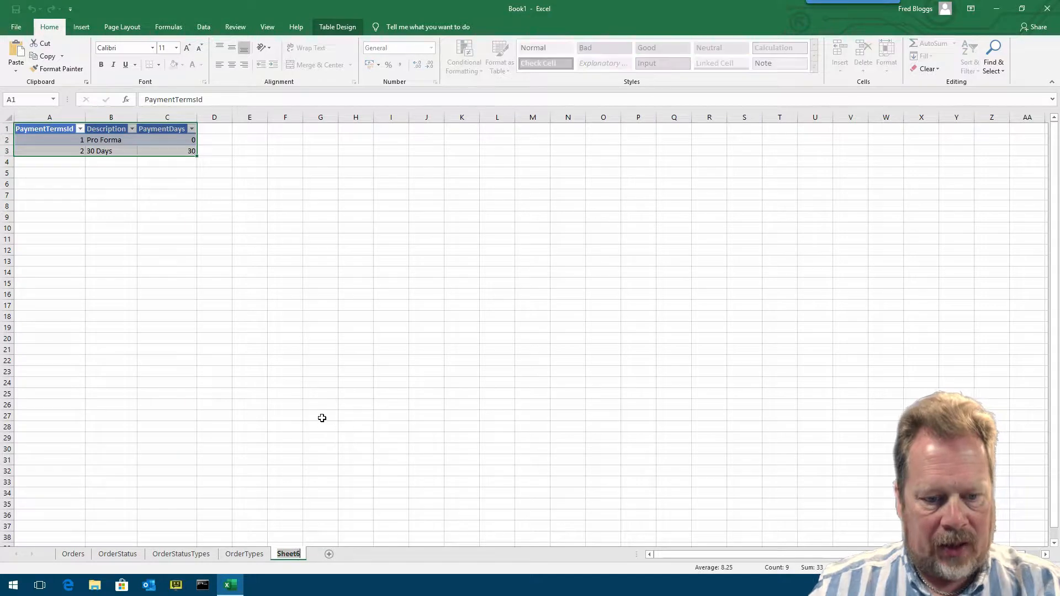
pyautogui.write('PaymentTerms')
pyautogui.press('Return')
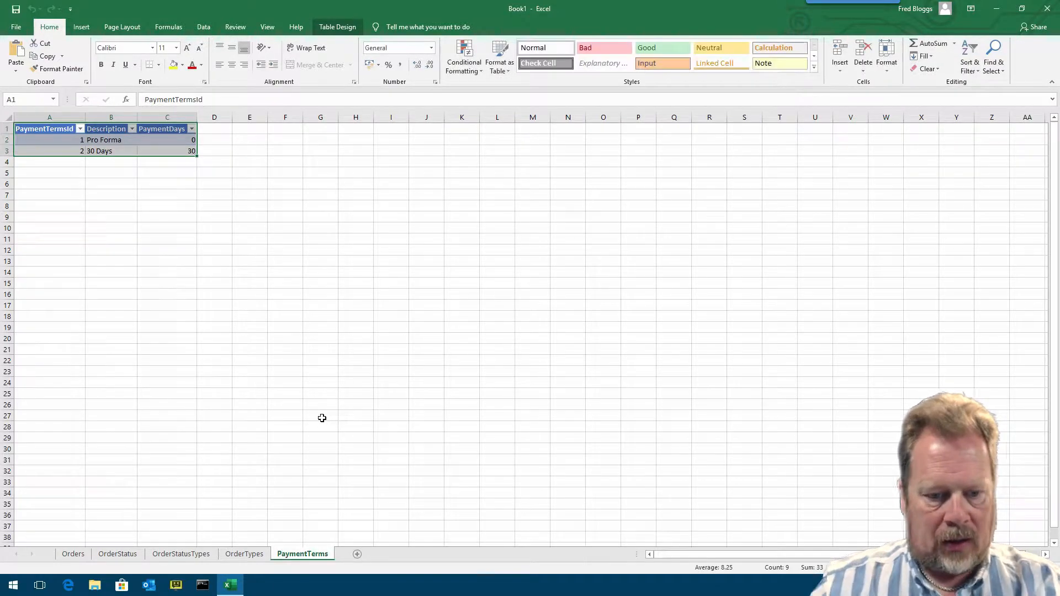
# - On the Orders sheet, widen the CustomerId and DatePlaced columns to fit their contents
pyautogui.click(73, 553)
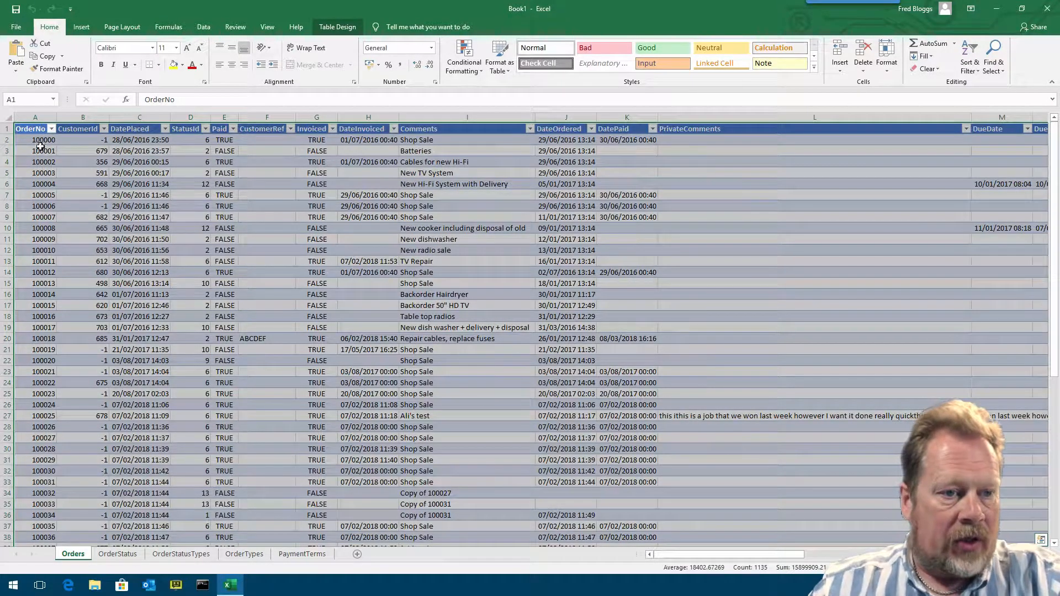
pyautogui.click(40, 114)
pyautogui.moveTo(107, 118); pyautogui.dragTo(125, 118)
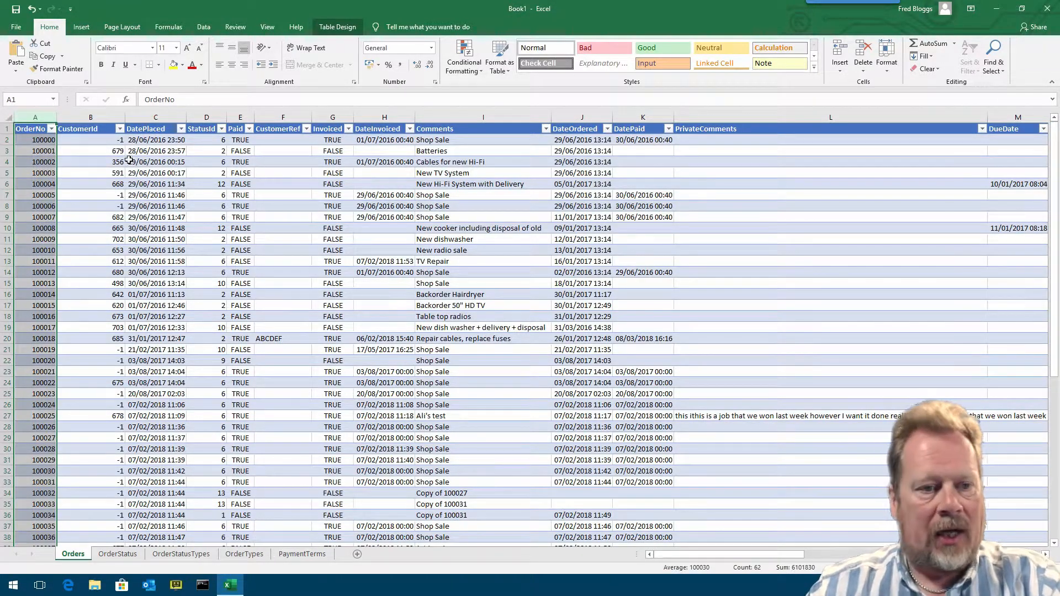
pyautogui.click(100, 149)
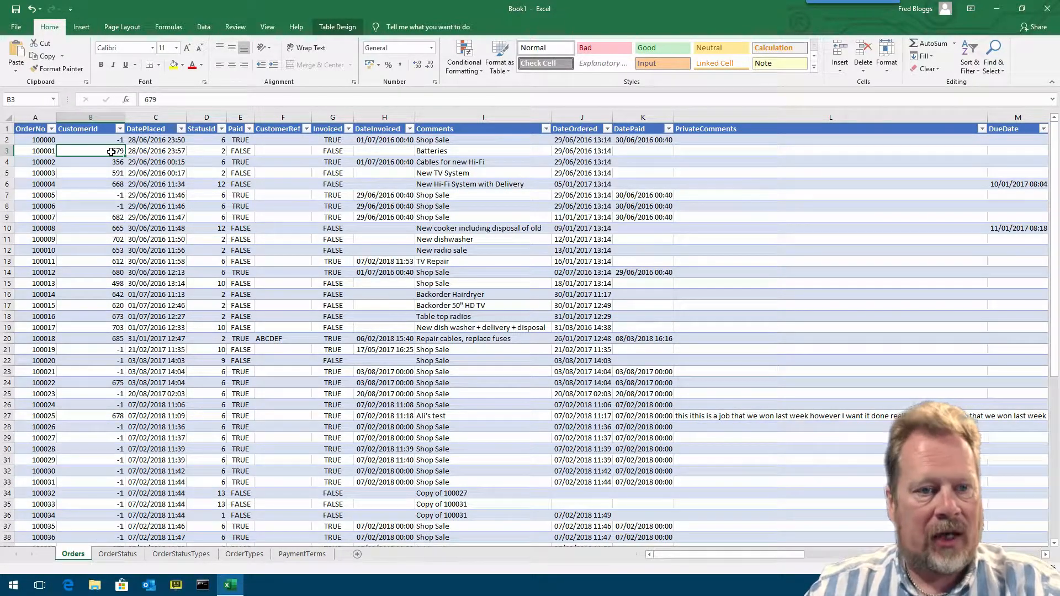
pyautogui.moveTo(186, 117); pyautogui.dragTo(294, 117)
pyautogui.click(183, 153)
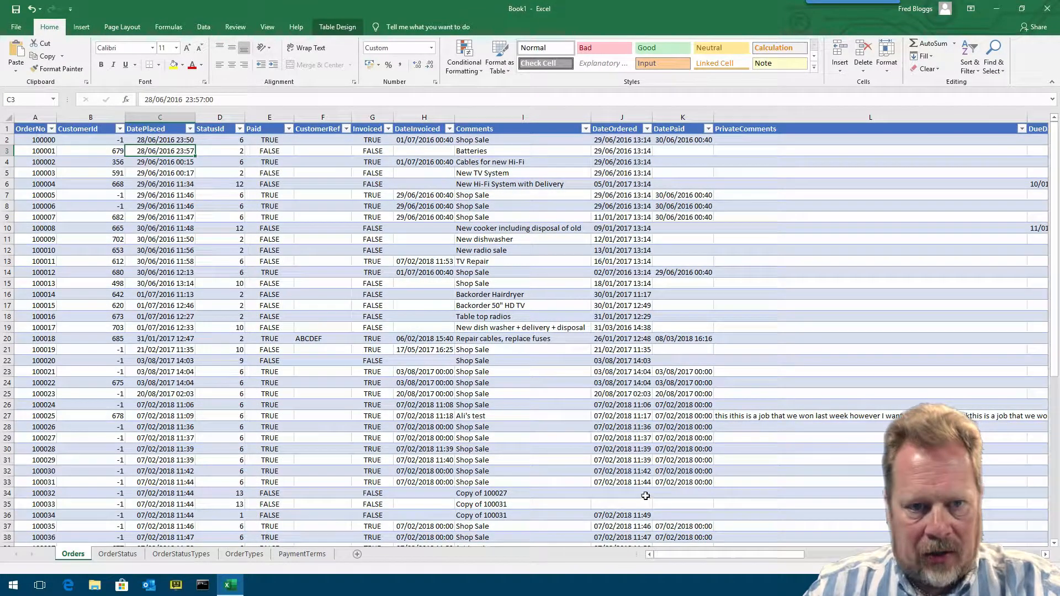
# - Compare the StatusId values on the Orders sheet with the descriptions on the OrderStatus sheet
pyautogui.moveTo(690, 558)
pyautogui.mouseDown()
pyautogui.moveTo(938, 550)
pyautogui.moveTo(671, 550)
pyautogui.mouseUp()
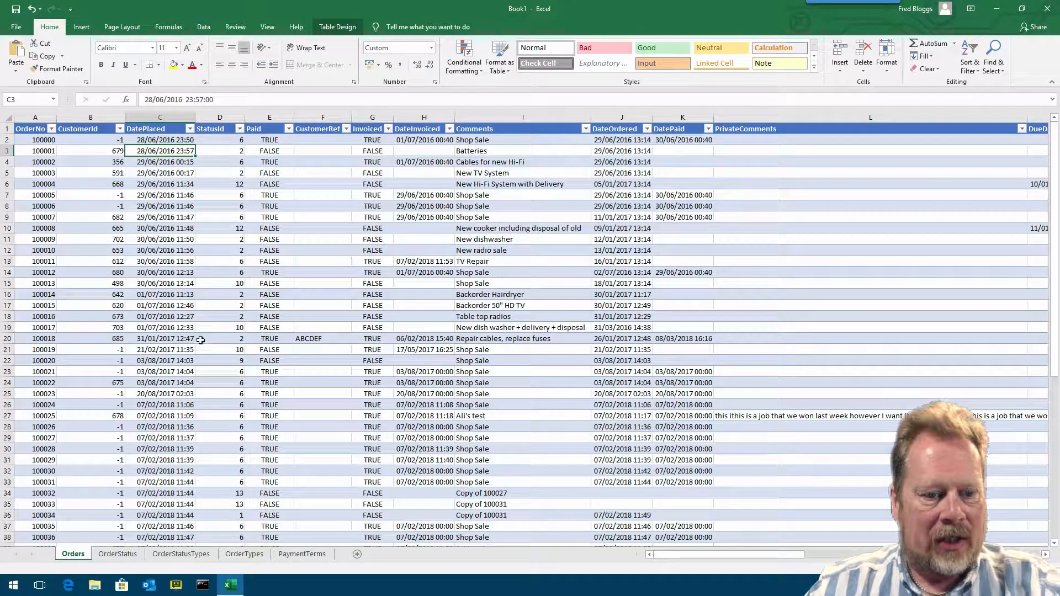
pyautogui.click(118, 555)
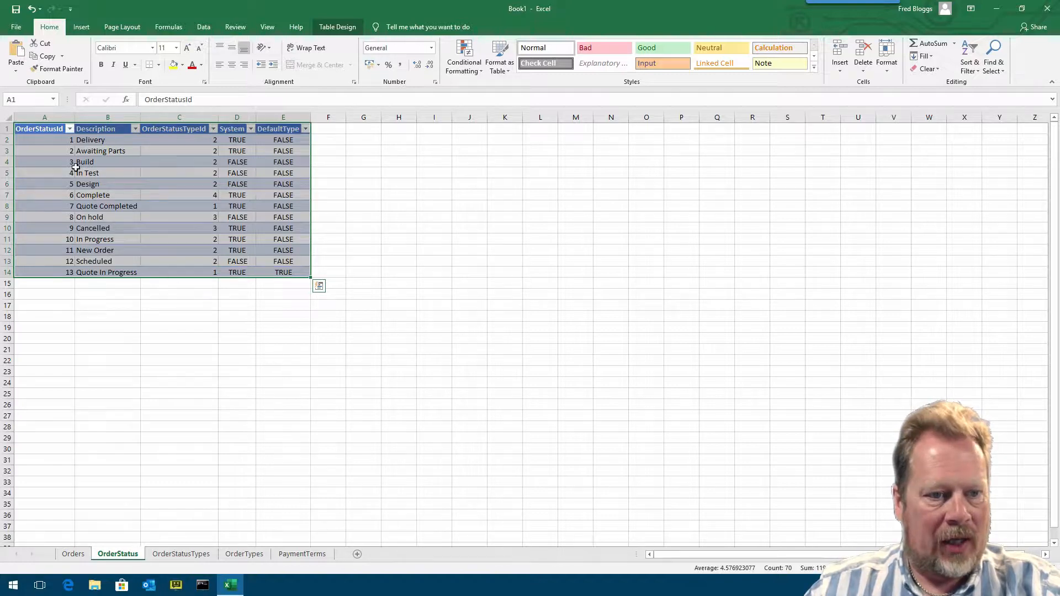
pyautogui.click(58, 195)
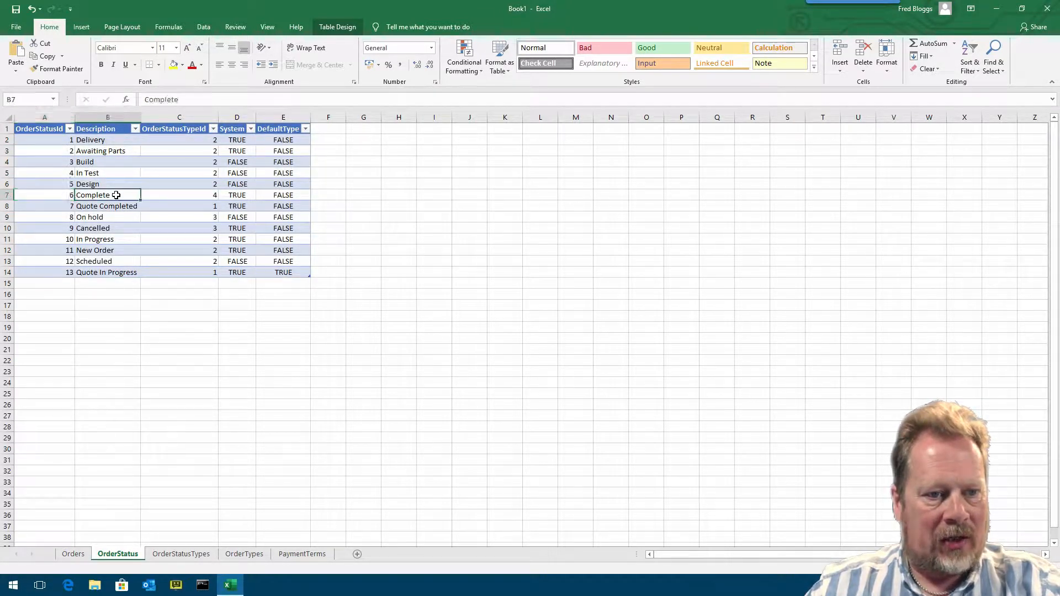
pyautogui.click(73, 553)
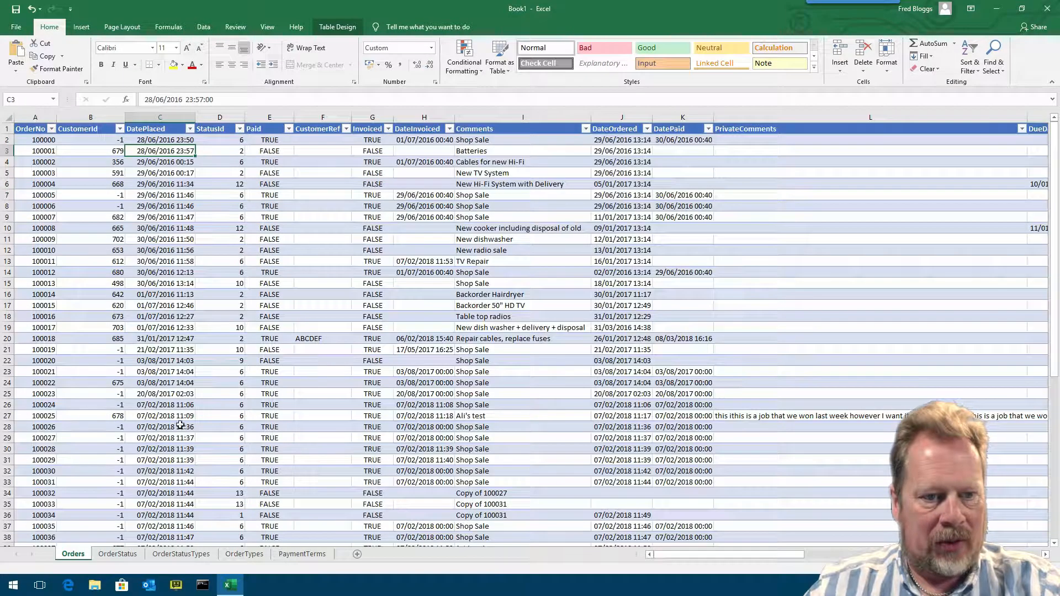
pyautogui.click(220, 140)
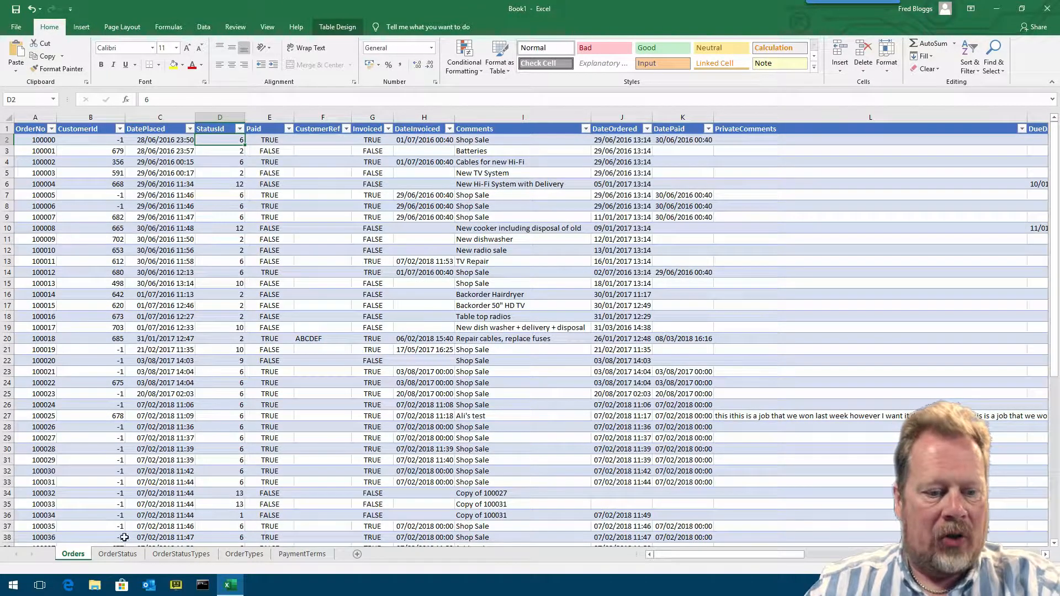
pyautogui.click(126, 561)
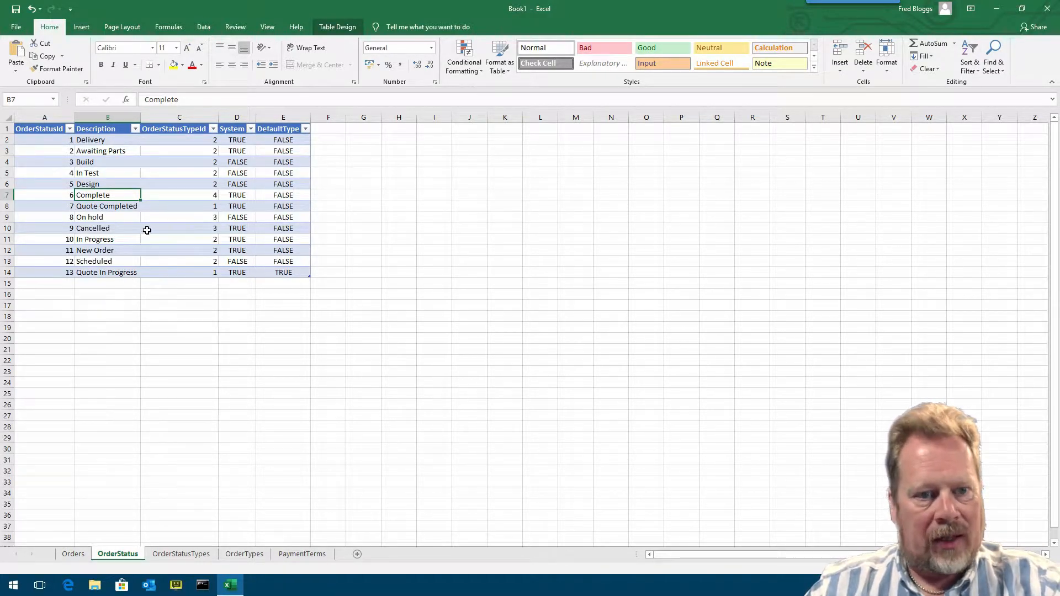
# - On the OrderStatus sheet, autofit the System and DefaultType columns to their contents
pyautogui.doubleClick(258, 116)
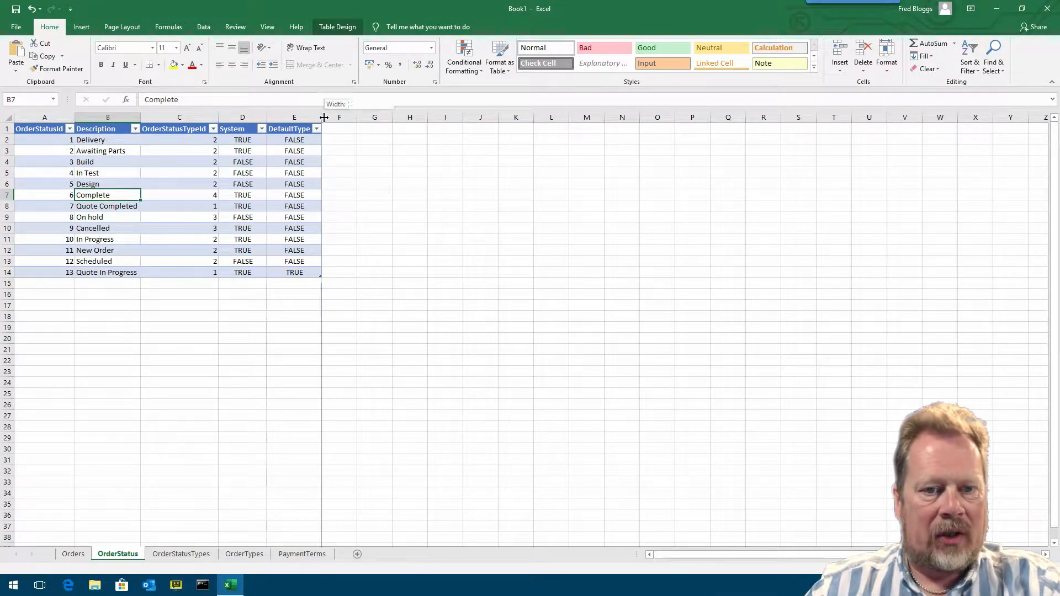
pyautogui.doubleClick(322, 118)
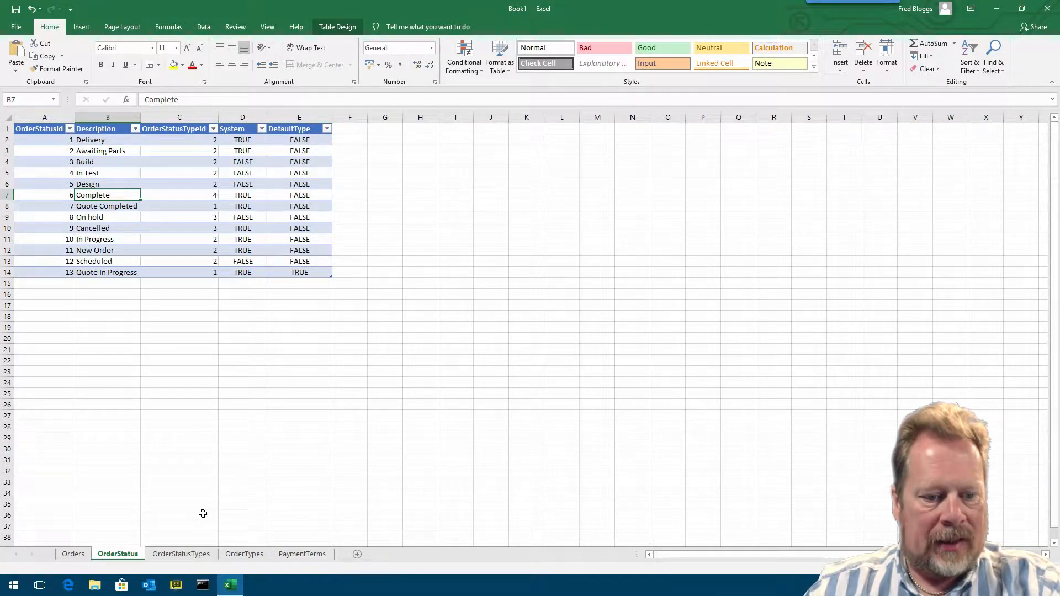
# - On the Orders sheet, widen the CustomerRef, Invoiced and DateInvoiced columns
pyautogui.click(73, 554)
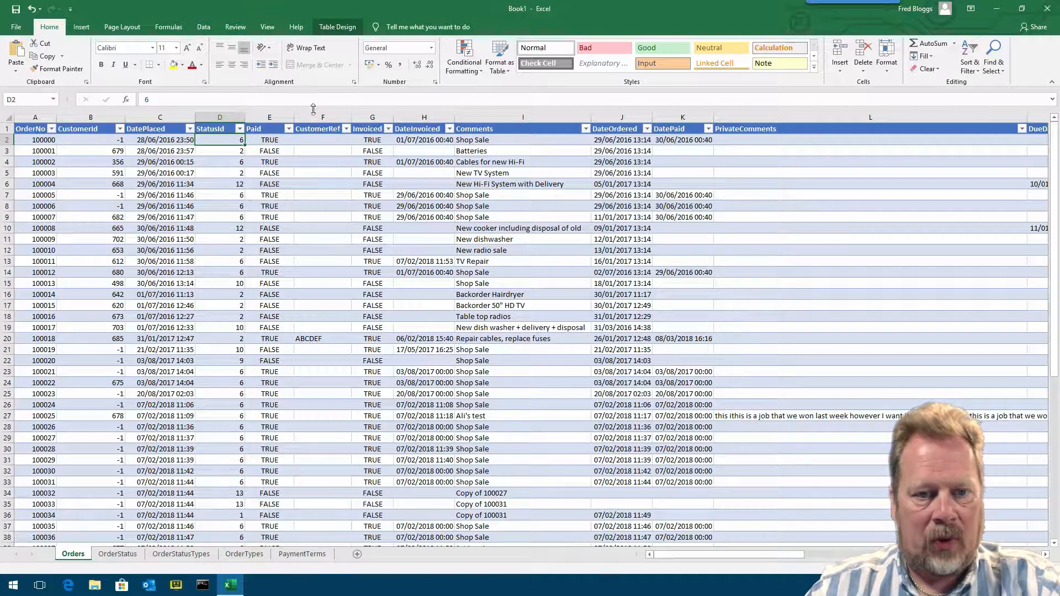
pyautogui.moveTo(351, 117); pyautogui.dragTo(372, 118)
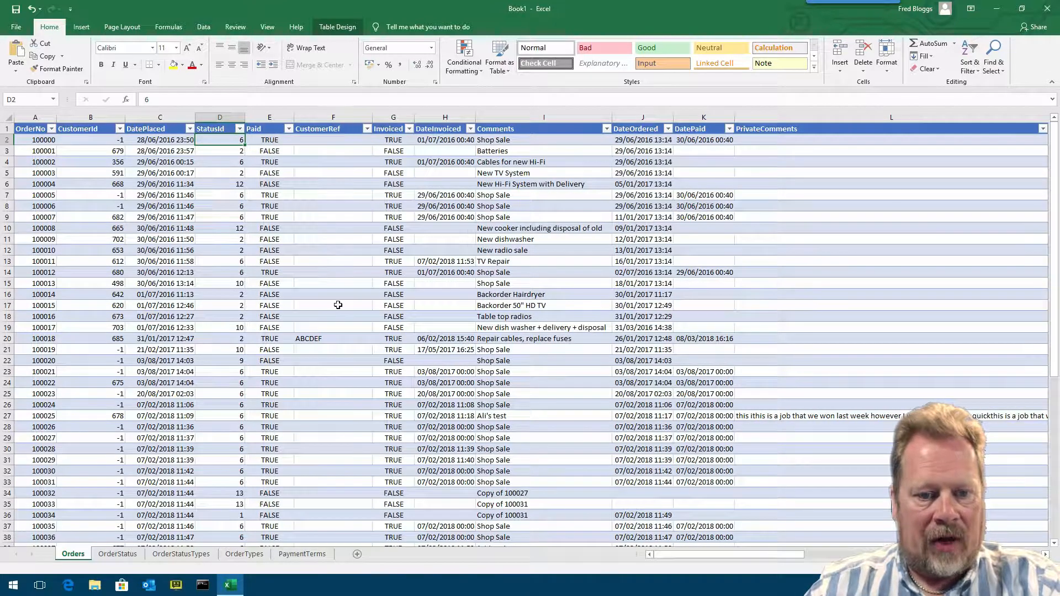
pyautogui.moveTo(414, 115); pyautogui.dragTo(445, 114)
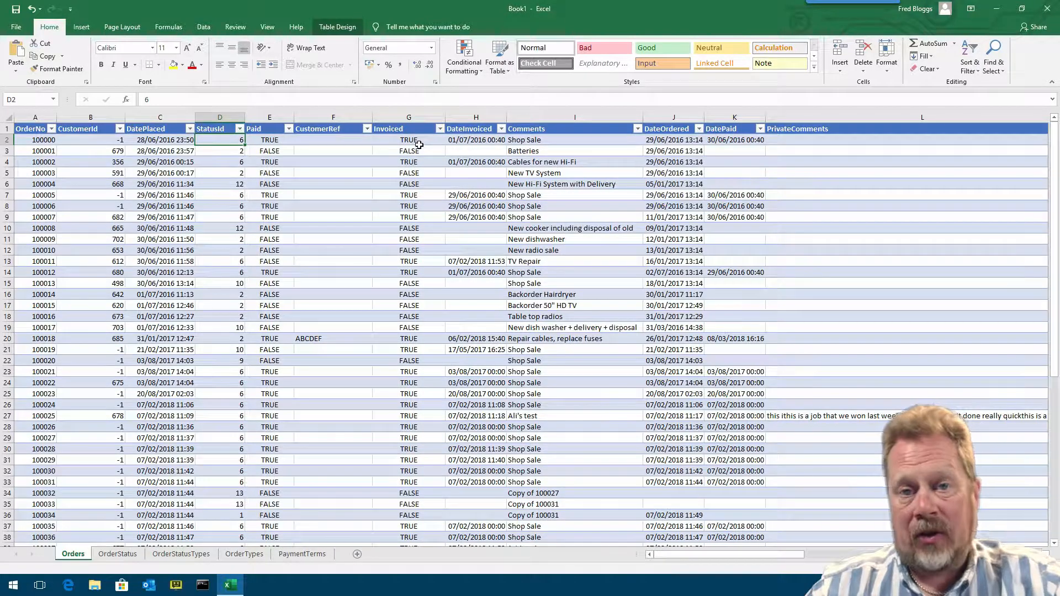
pyautogui.moveTo(506, 115); pyautogui.dragTo(530, 115)
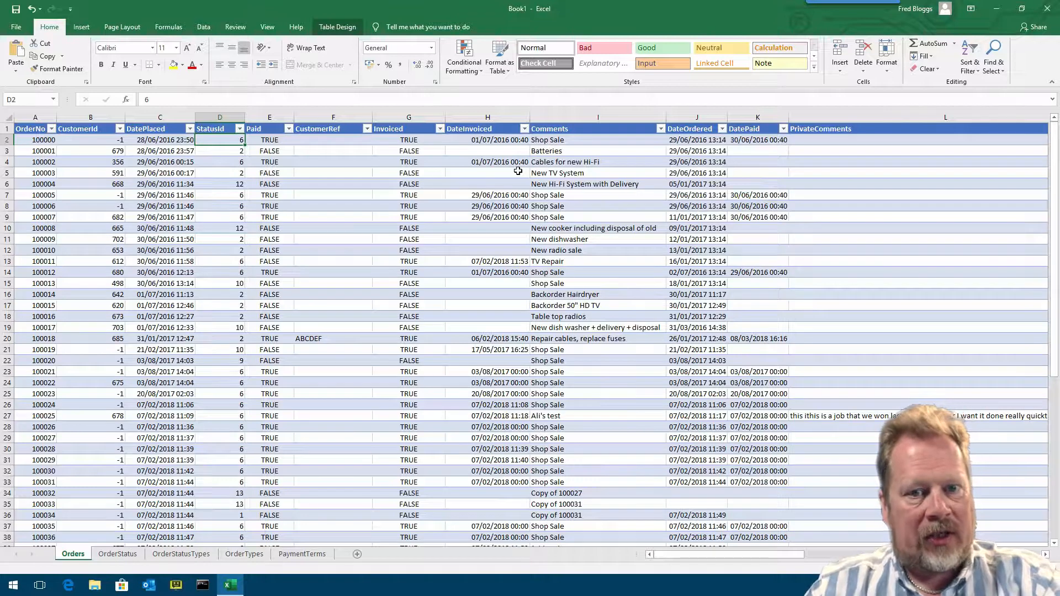
pyautogui.click(424, 150)
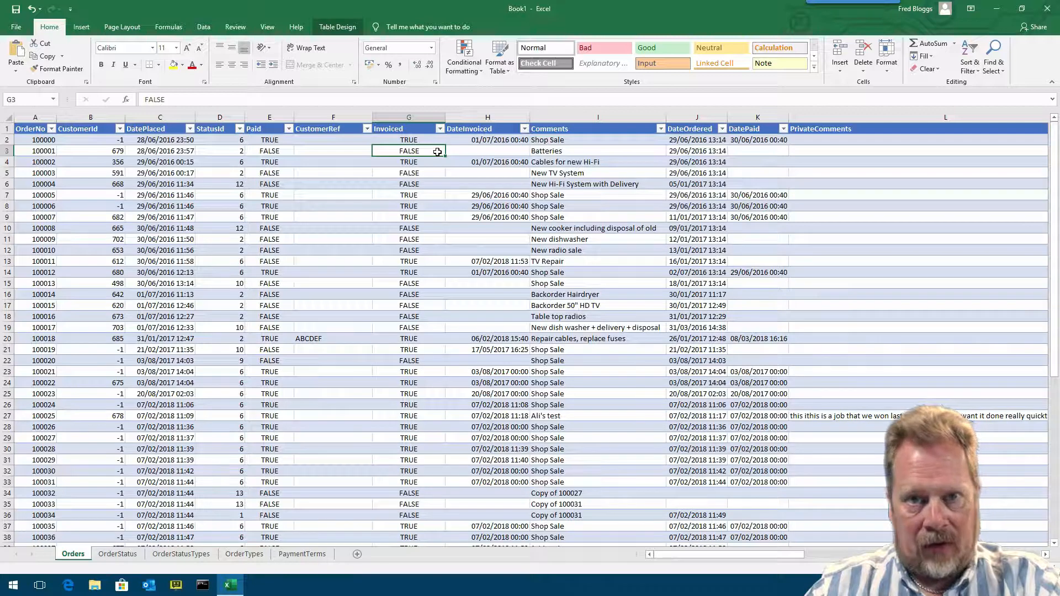
pyautogui.click(279, 150)
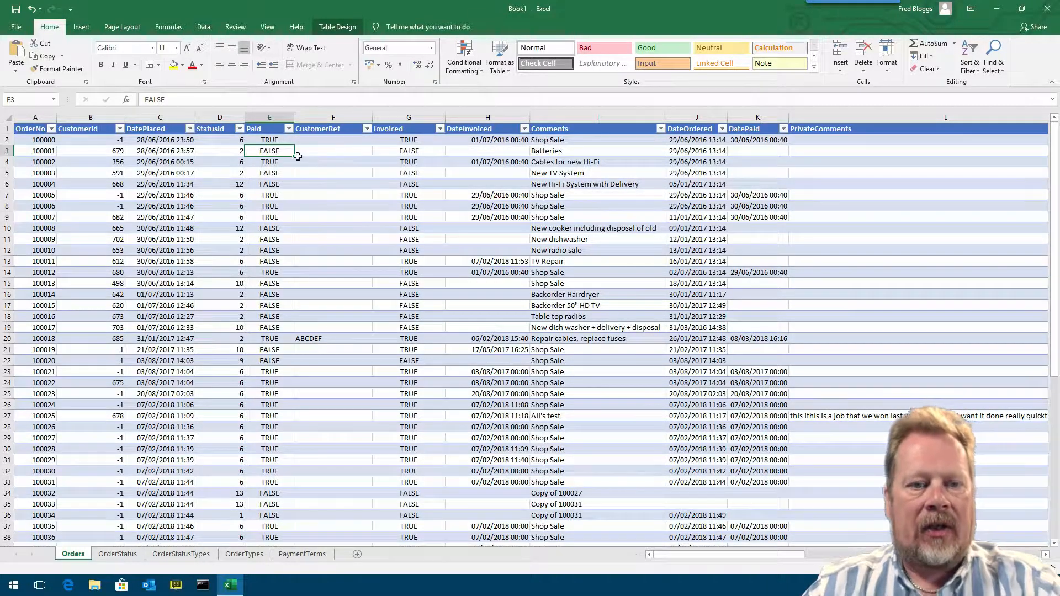
pyautogui.click(277, 141)
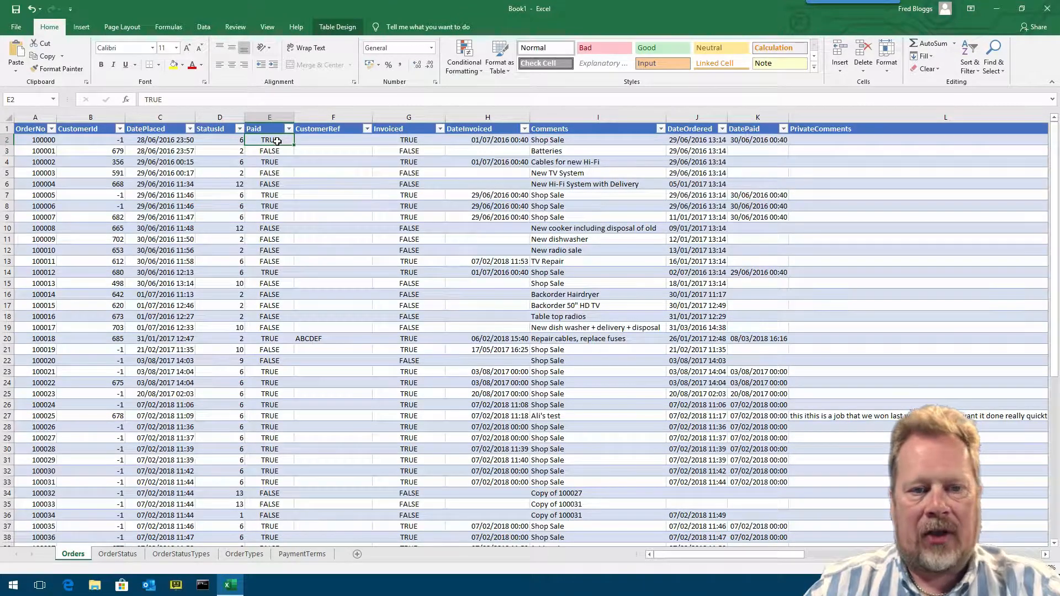
pyautogui.click(415, 139)
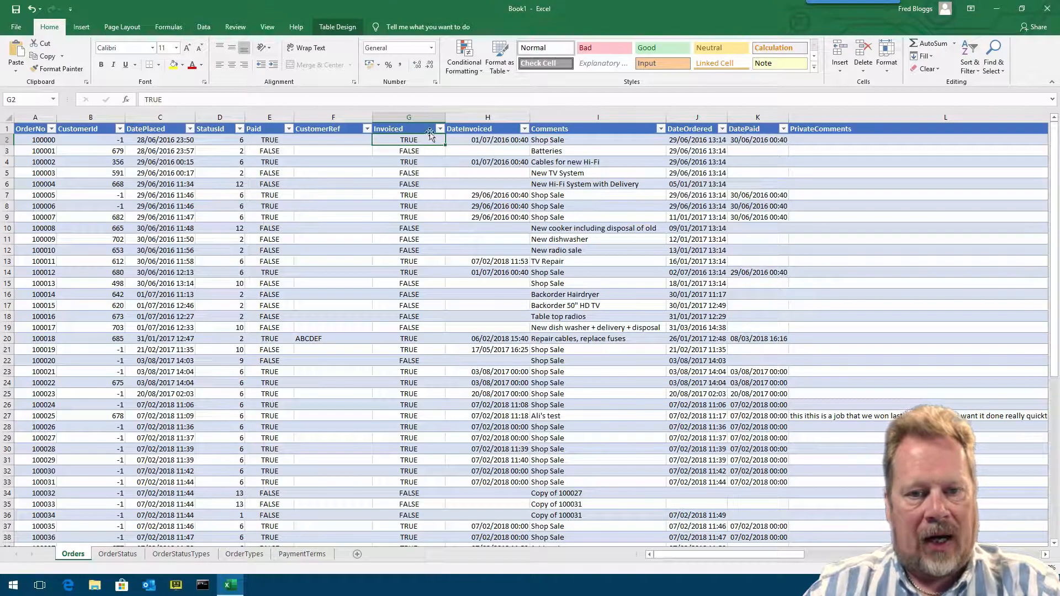
# - Narrow the Invoiced column and widen the DateInvoiced and Comments columns
pyautogui.moveTo(445, 118); pyautogui.dragTo(433, 117)
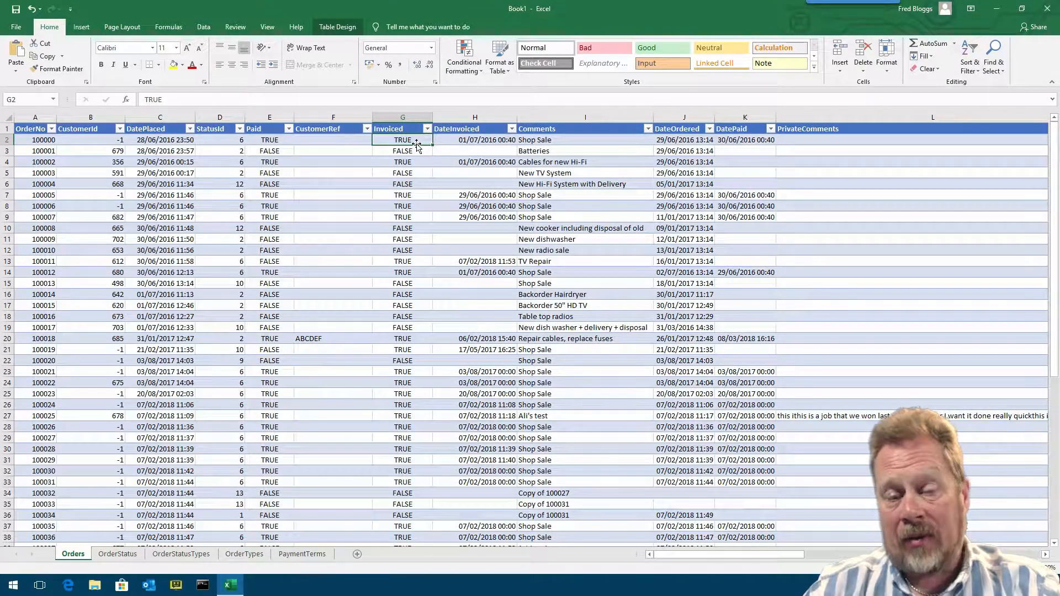
pyautogui.moveTo(517, 117); pyautogui.dragTo(527, 113)
pyautogui.click(486, 142)
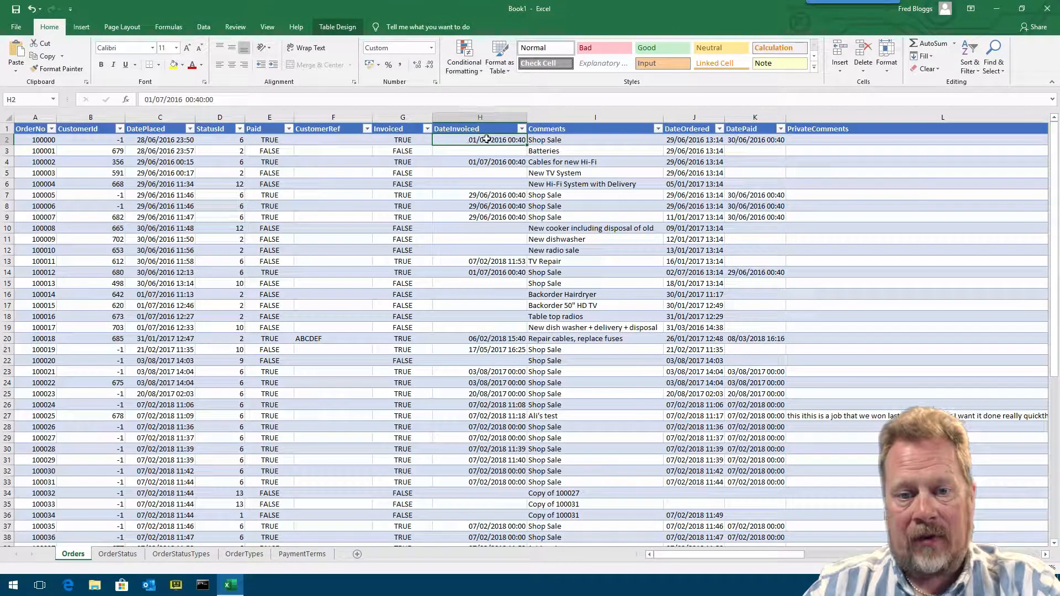
pyautogui.moveTo(662, 117); pyautogui.dragTo(698, 117)
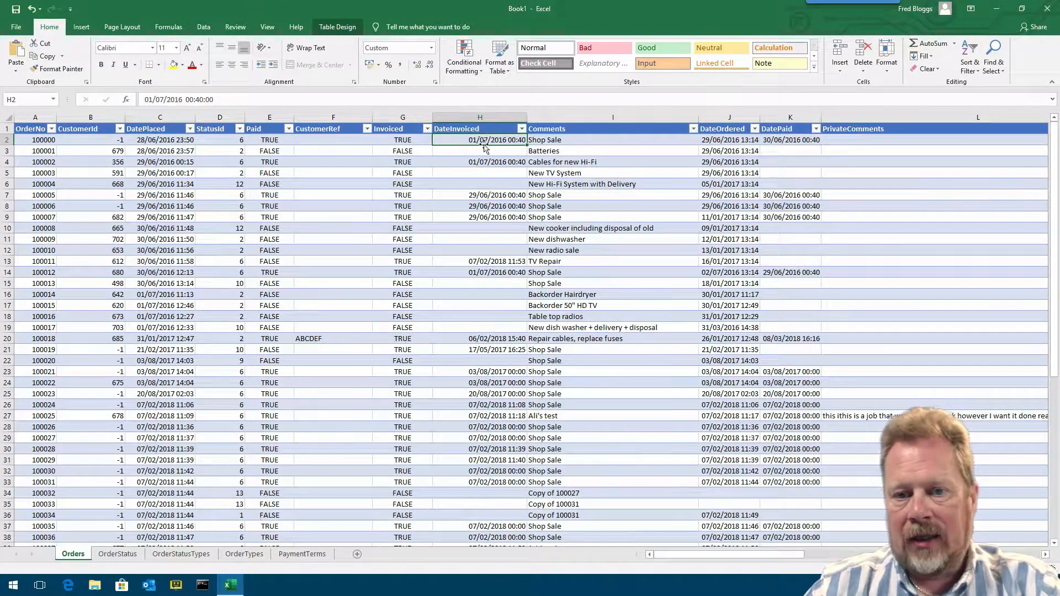
pyautogui.click(620, 140)
pyautogui.click(572, 149)
pyautogui.click(583, 141)
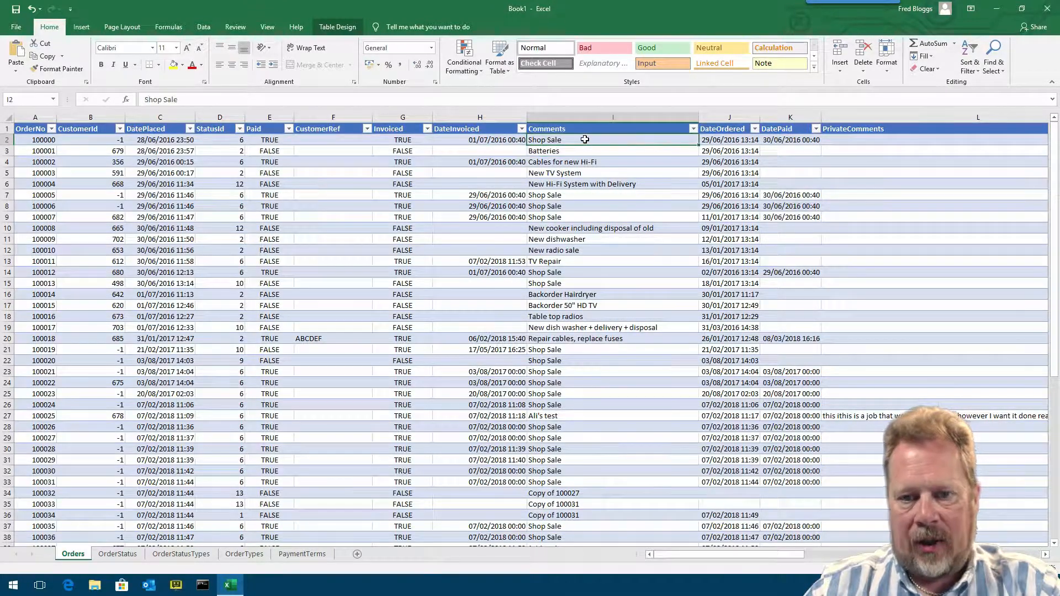
# - Widen the DateOrdered column to fit its dates and widen the DatePaid column
pyautogui.moveTo(760, 117); pyautogui.dragTo(796, 117)
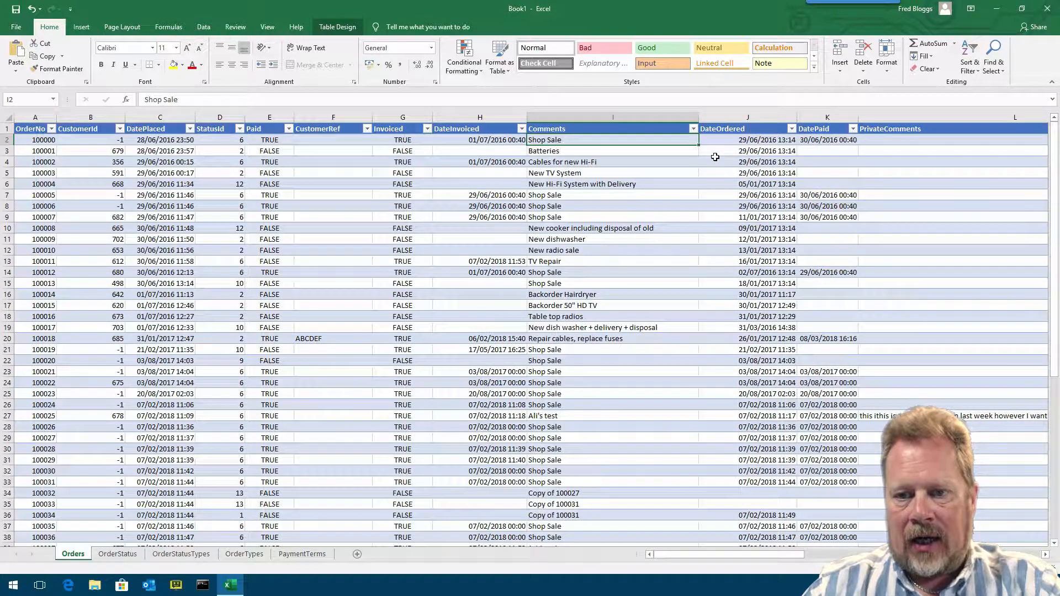
pyautogui.doubleClick(796, 117)
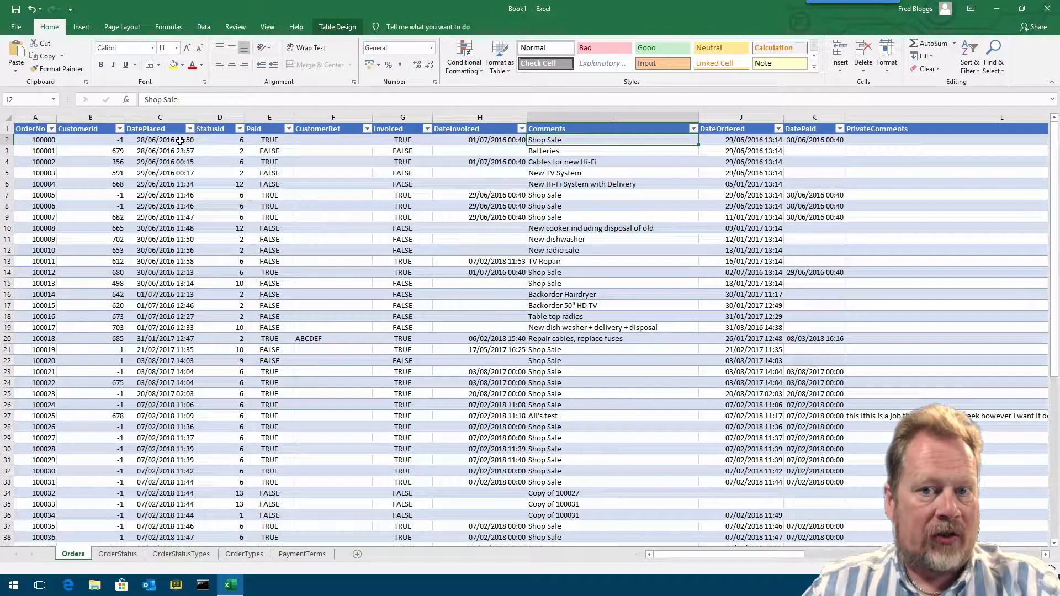
pyautogui.click(741, 141)
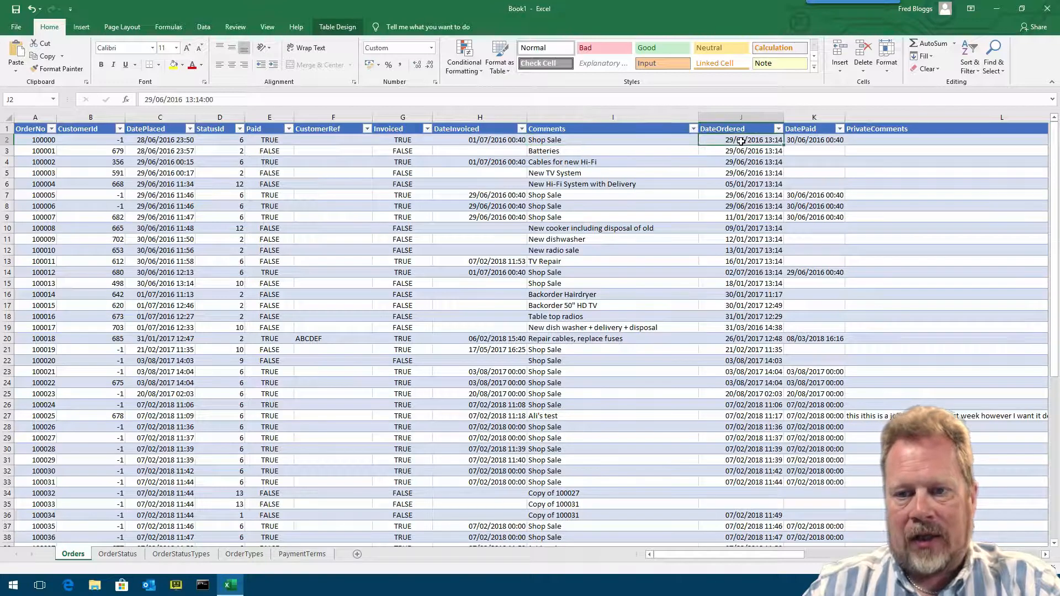
pyautogui.moveTo(845, 118); pyautogui.dragTo(869, 118)
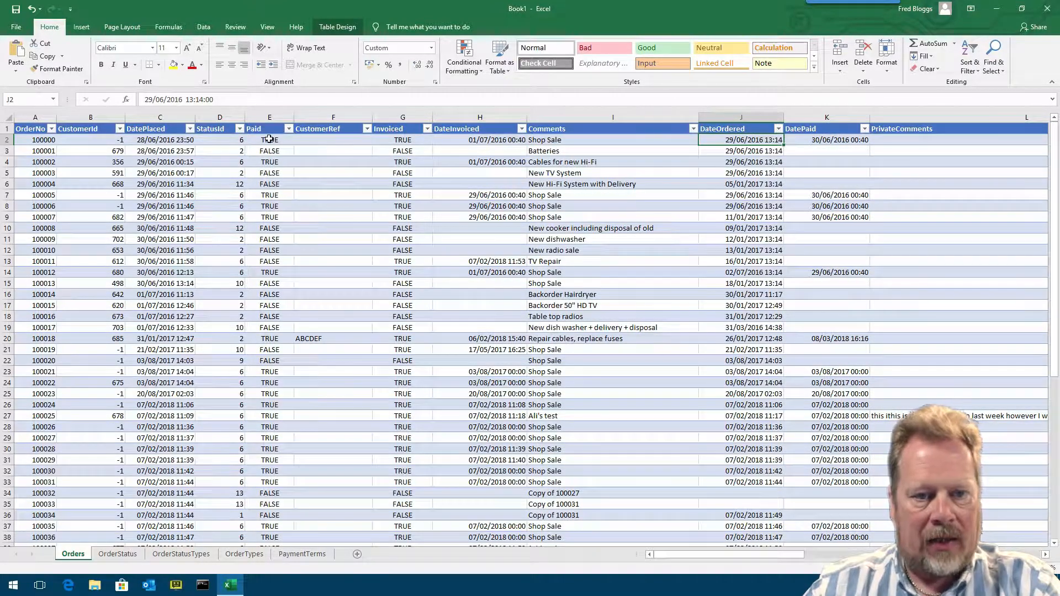
pyautogui.click(270, 117)
pyautogui.click(851, 110)
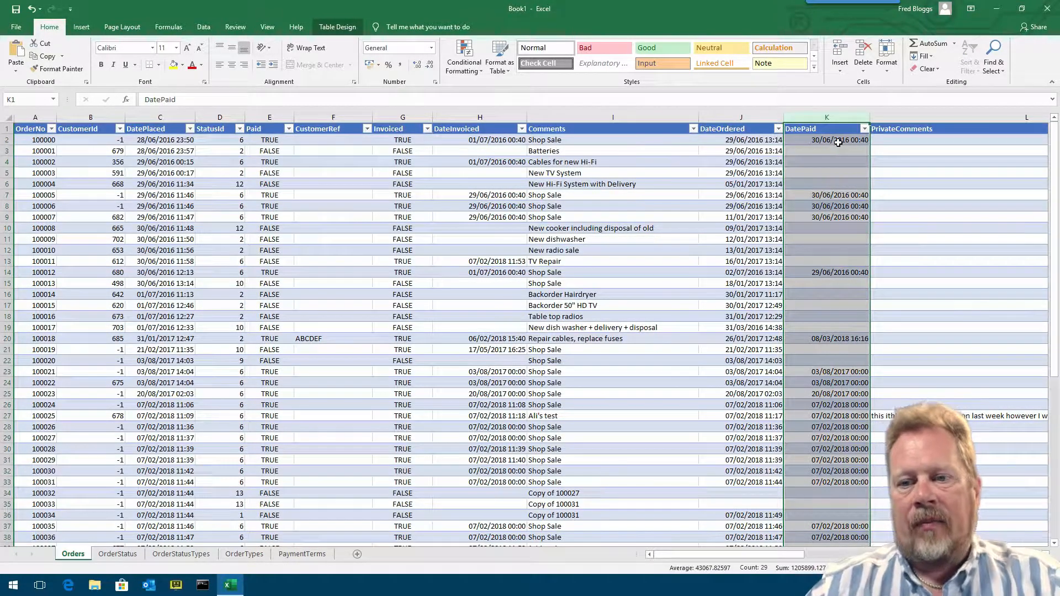
pyautogui.click(838, 141)
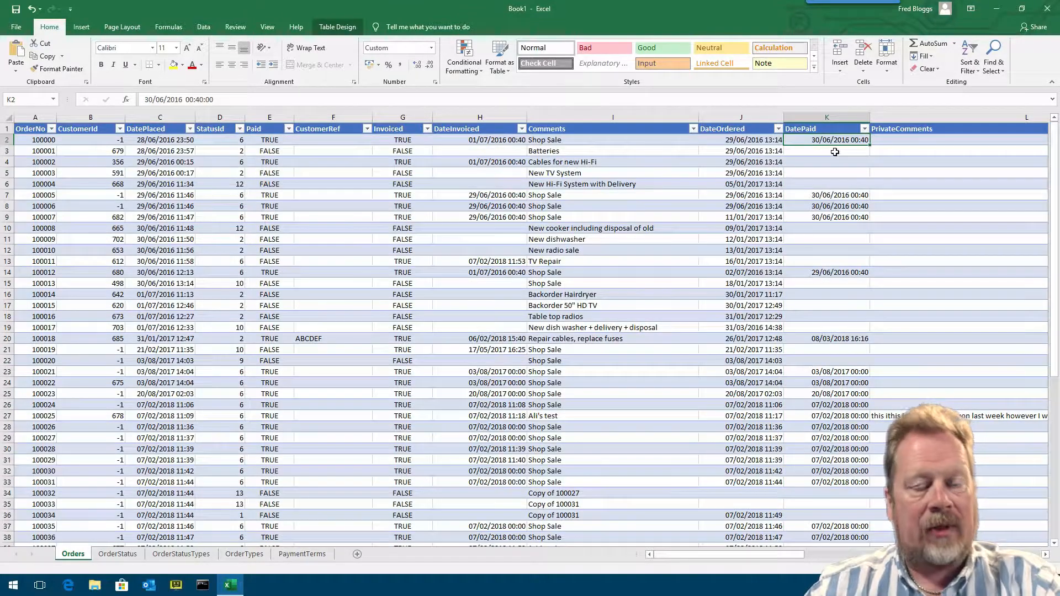
# - Narrow the PrivateComments column and check the DueDate through Priority columns
pyautogui.moveTo(801, 555); pyautogui.dragTo(861, 556)
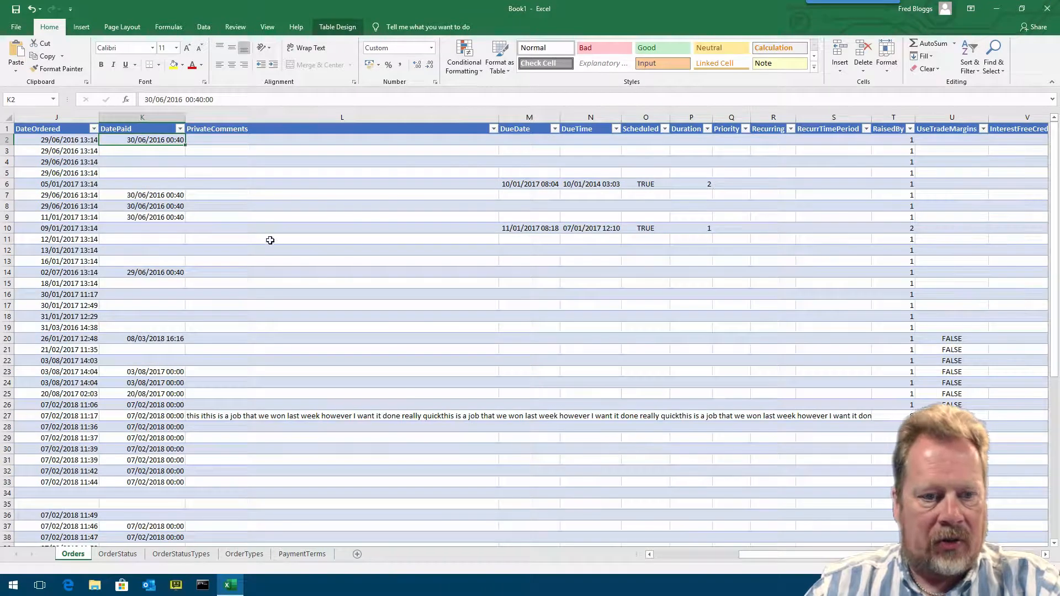
pyautogui.click(235, 138)
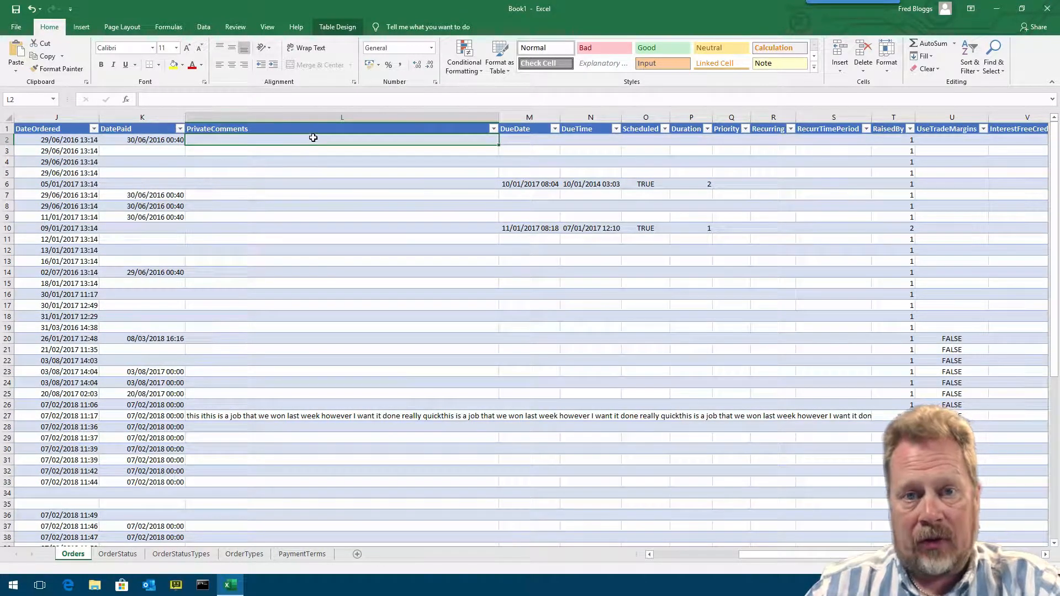
pyautogui.moveTo(499, 117); pyautogui.dragTo(418, 117)
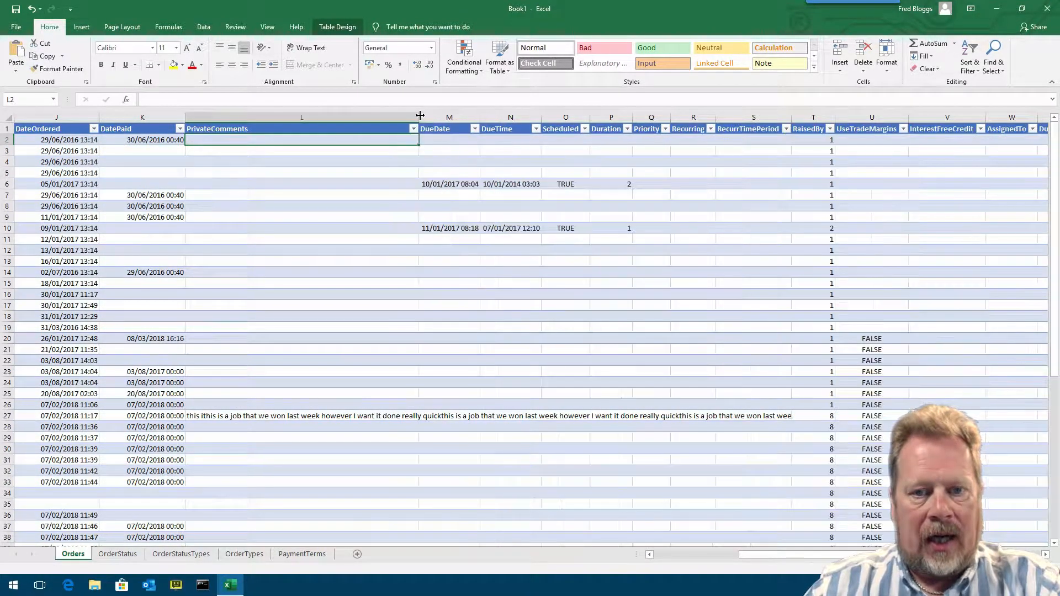
pyautogui.click(449, 117)
pyautogui.click(511, 117)
pyautogui.click(566, 117)
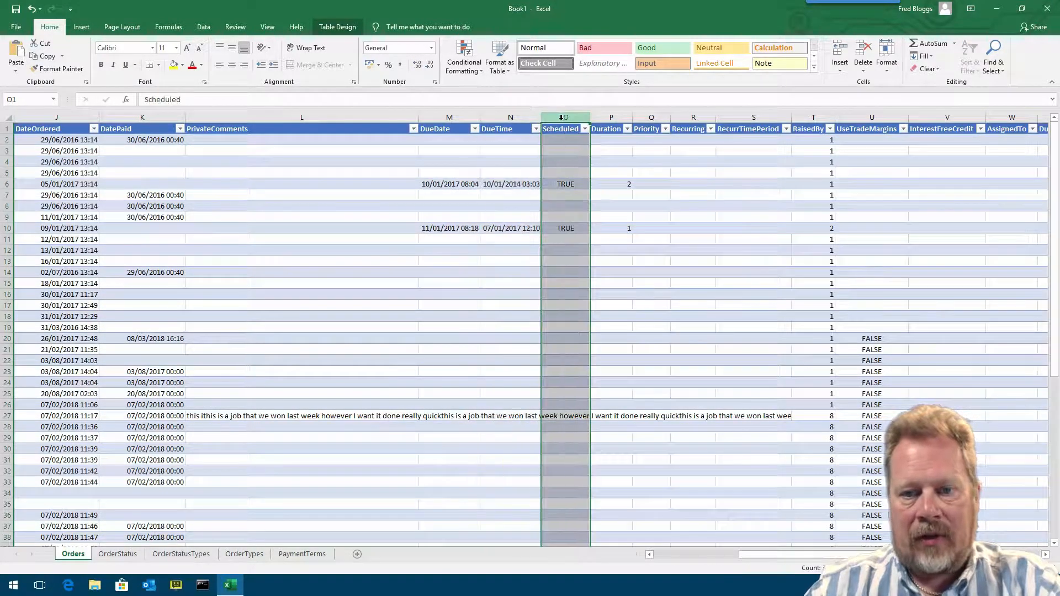
pyautogui.click(611, 117)
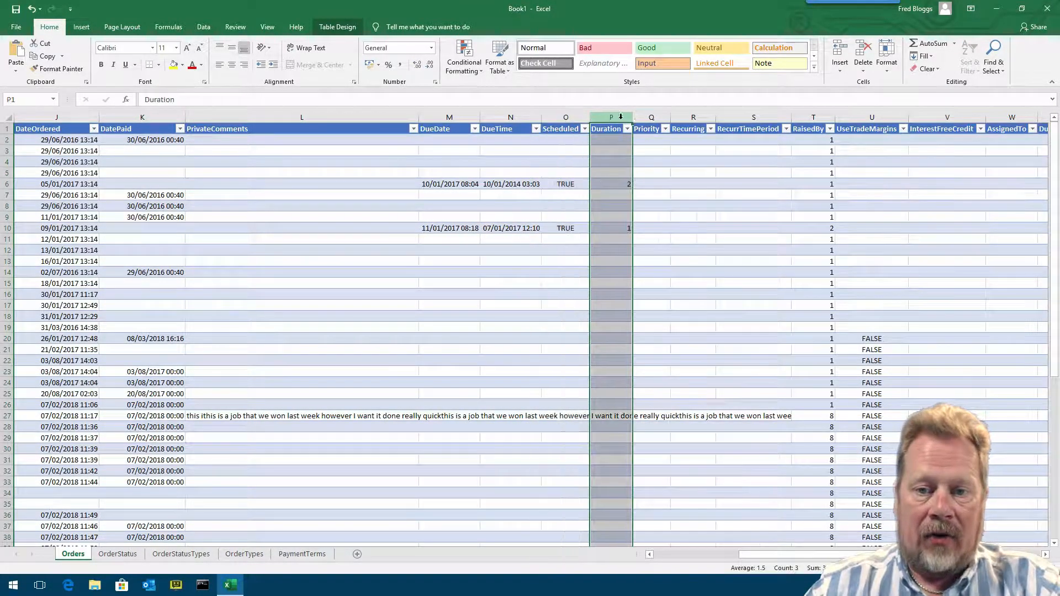
pyautogui.click(655, 115)
# - Widen the Priority, RaisedBy and UseTradeMargins columns
pyautogui.moveTo(670, 117); pyautogui.dragTo(752, 116)
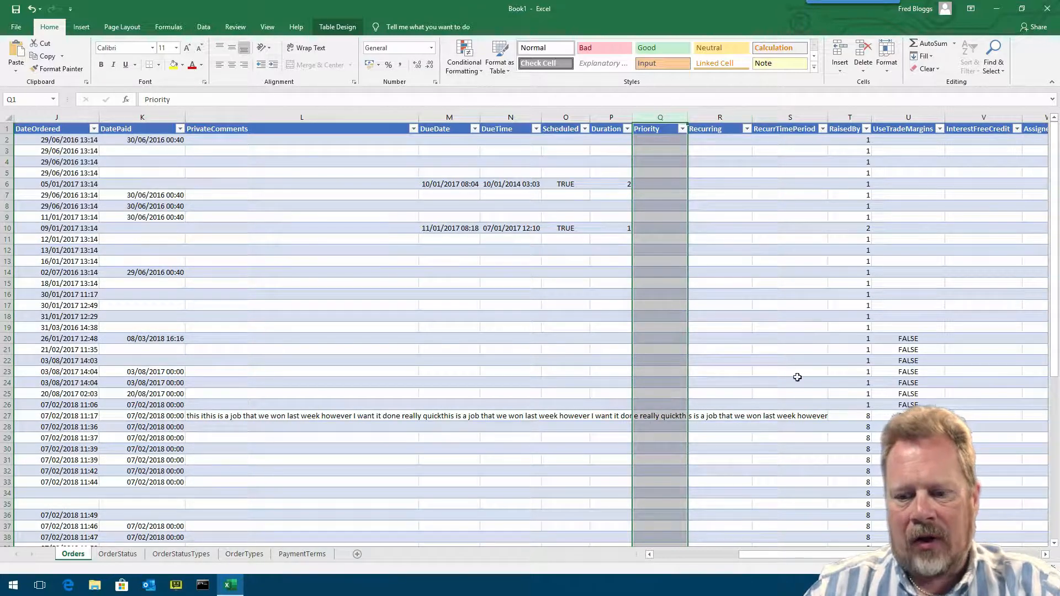
pyautogui.moveTo(844, 555); pyautogui.dragTo(881, 556)
pyautogui.moveTo(406, 117); pyautogui.dragTo(412, 117)
pyautogui.click(386, 140)
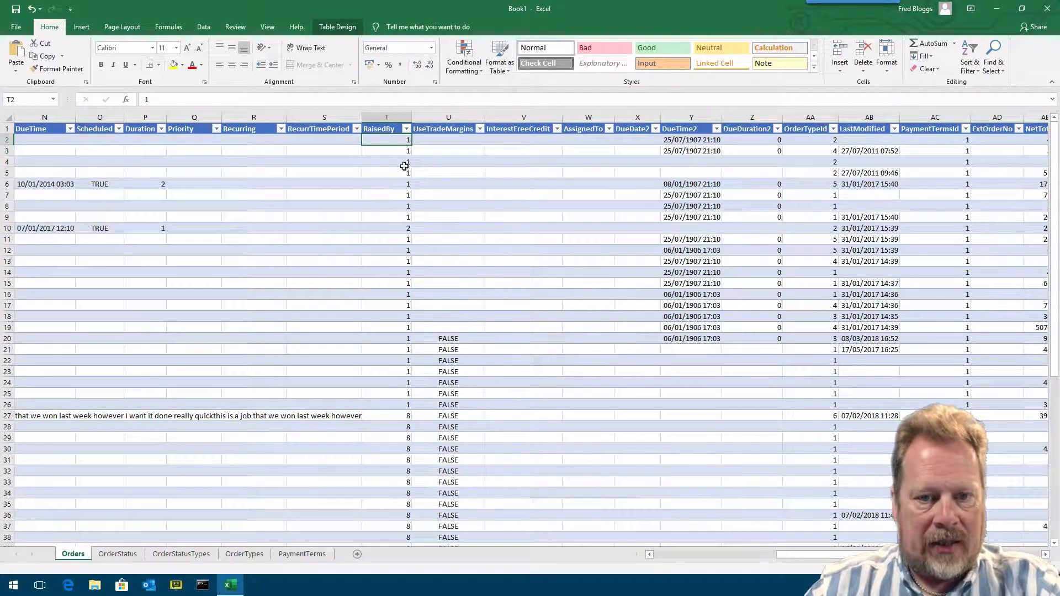
pyautogui.click(397, 228)
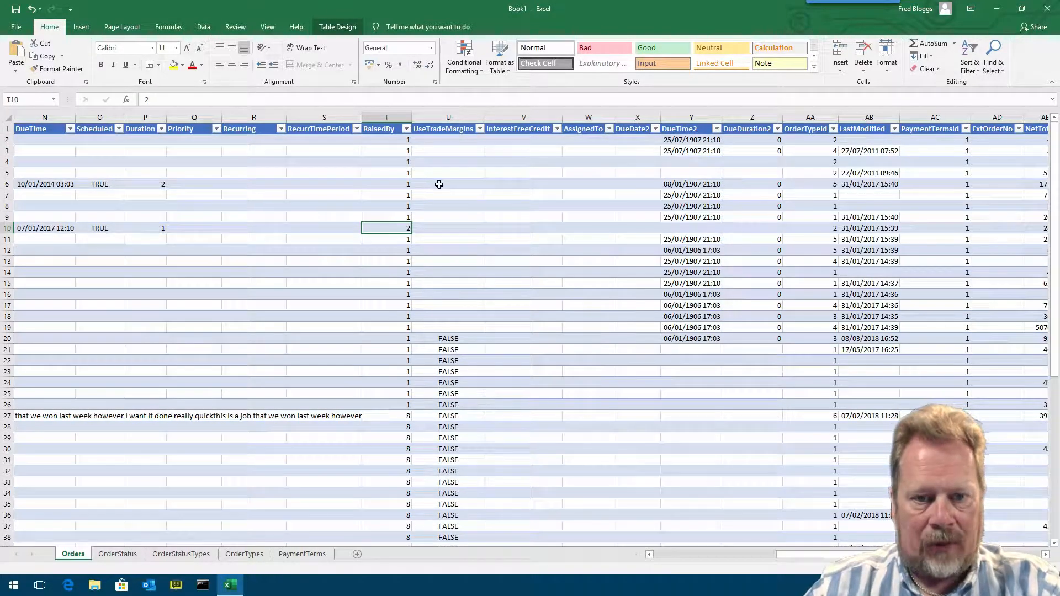
pyautogui.moveTo(486, 115); pyautogui.dragTo(497, 114)
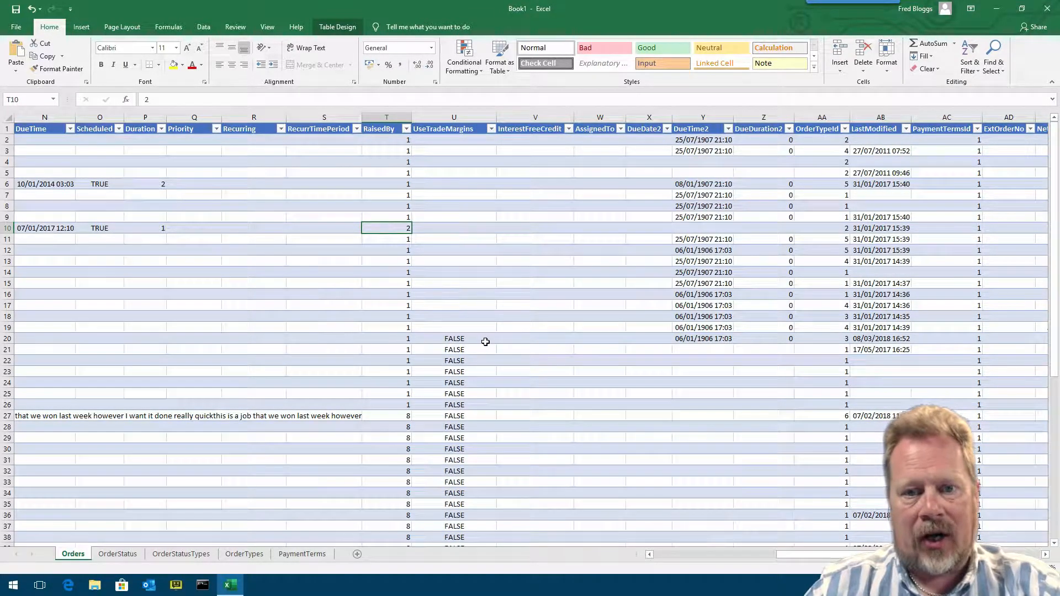
pyautogui.click(557, 114)
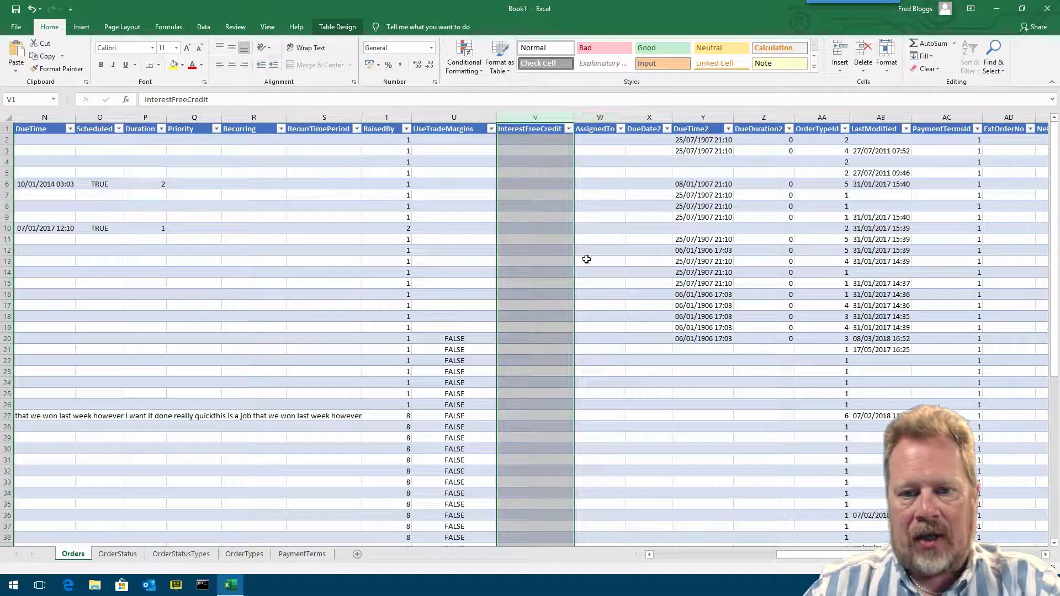
pyautogui.hscroll(6, 278, 118)
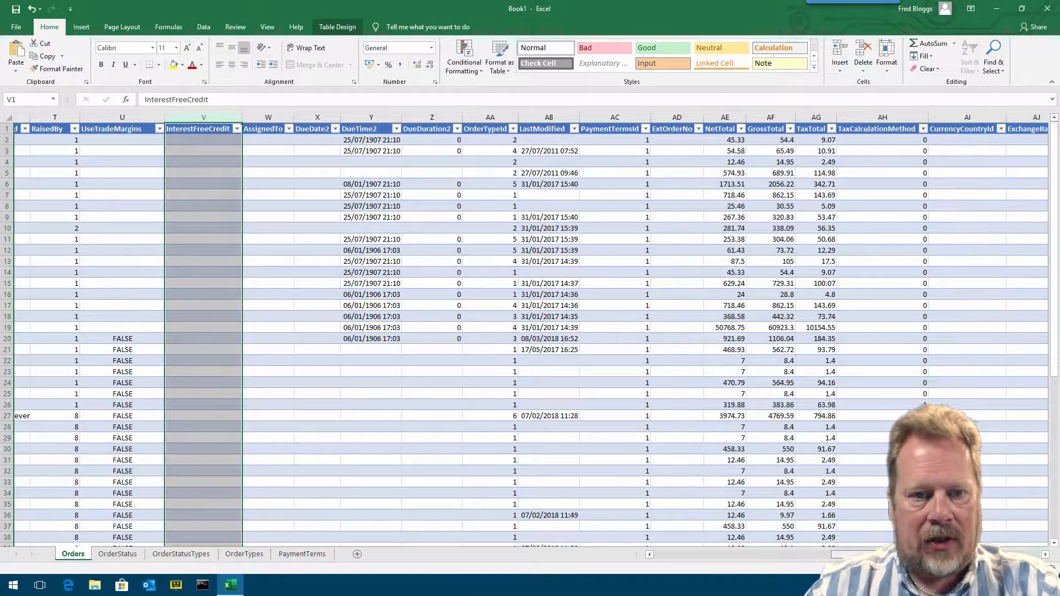
# - Review the DueDate2, DueTime2, DueDuration2 and OrderTypeId columns, then open the OrderTypes sheet
pyautogui.moveTo(278, 119); pyautogui.dragTo(417, 113)
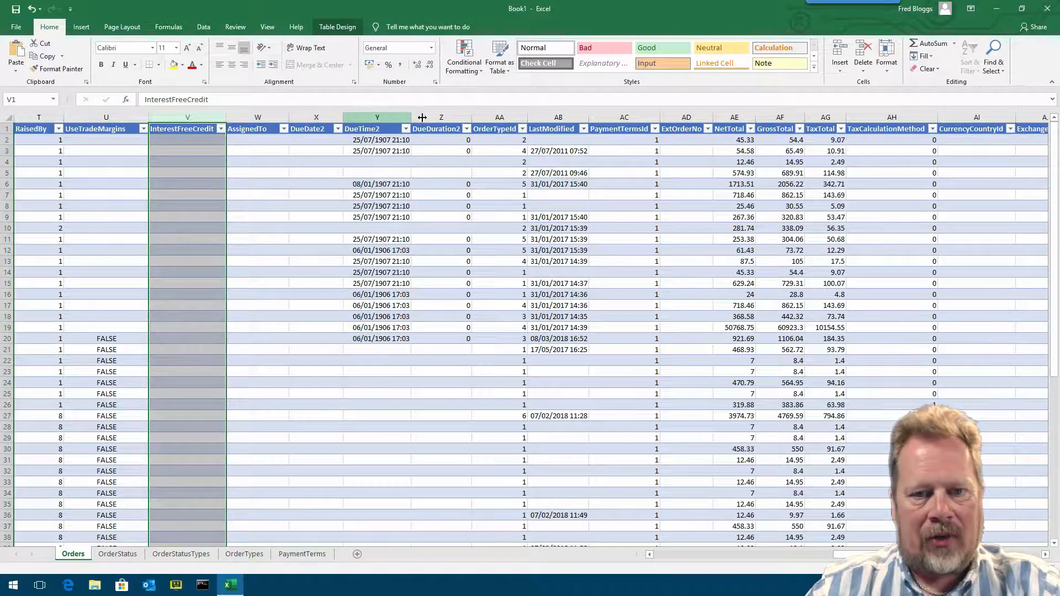
pyautogui.moveTo(318, 117); pyautogui.dragTo(436, 117)
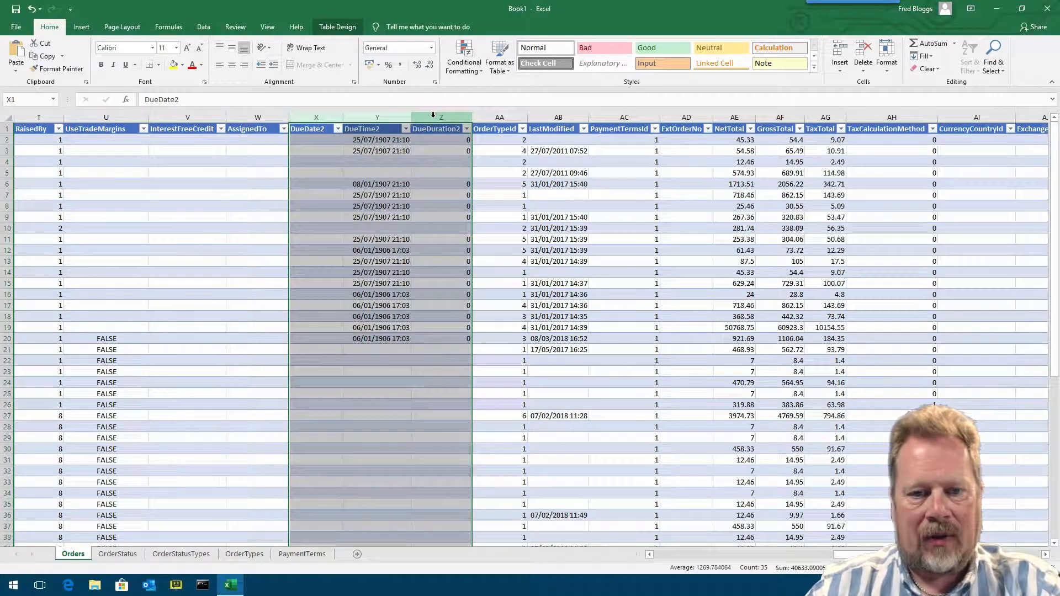
pyautogui.click(499, 117)
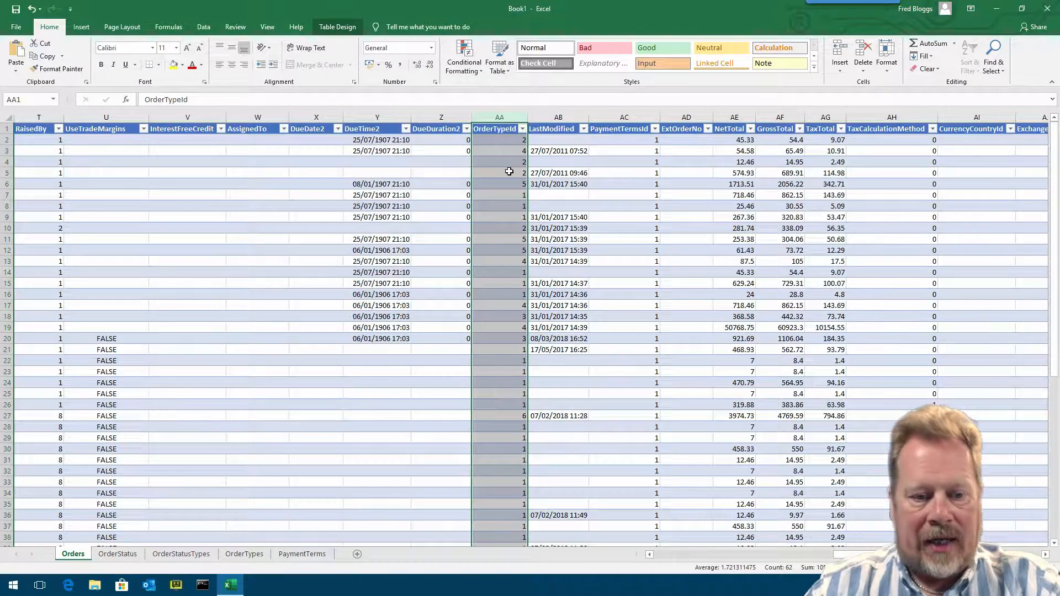
pyautogui.click(255, 558)
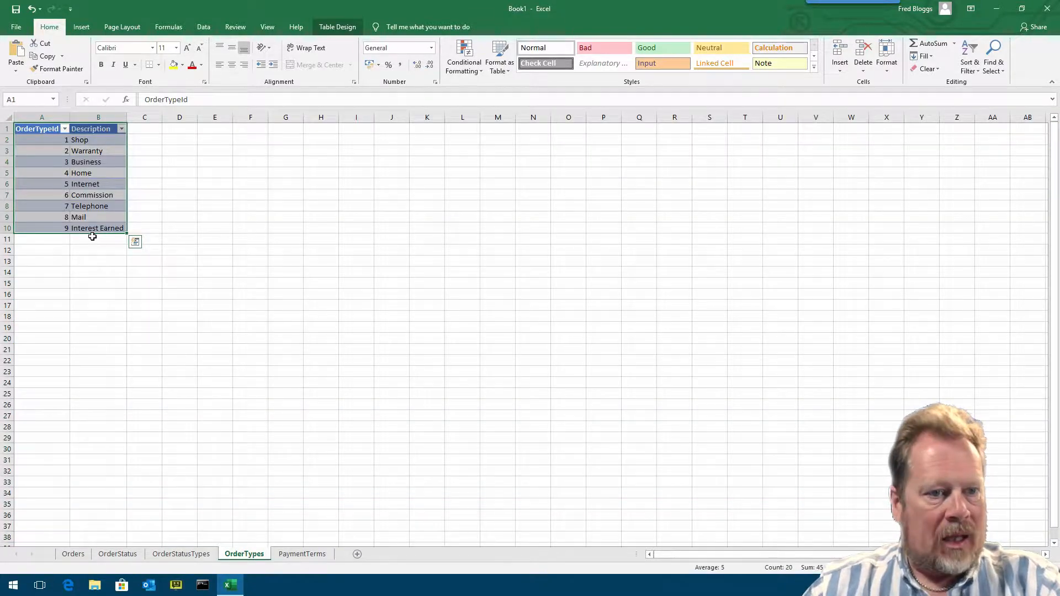
# - Widen the Description and OrderTypeId columns on the OrderTypes sheet
pyautogui.moveTo(126, 117); pyautogui.dragTo(145, 117)
pyautogui.moveTo(70, 118); pyautogui.dragTo(73, 118)
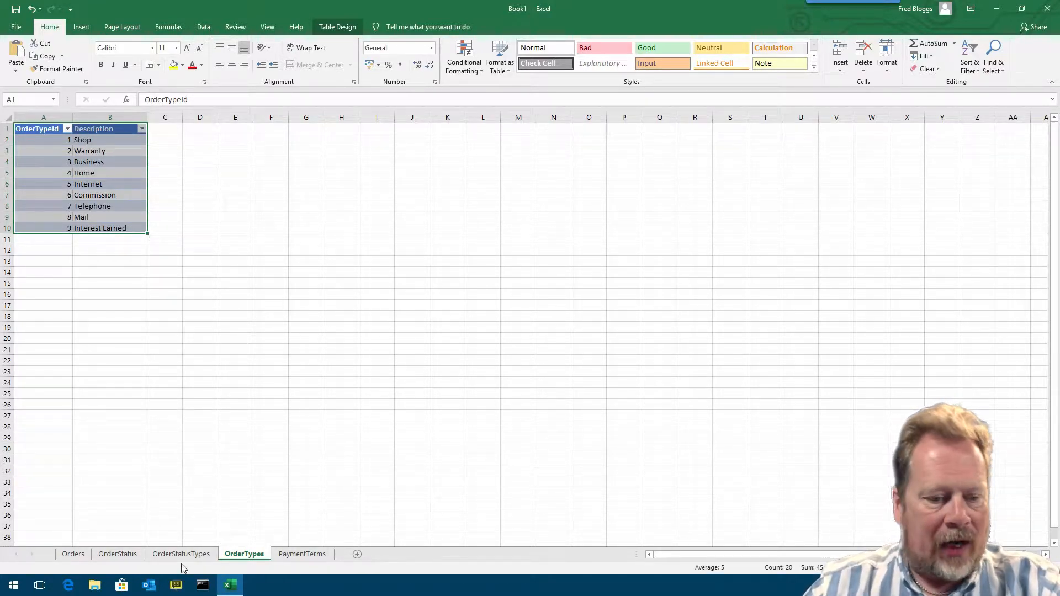
# - Widen the LastModified and PaymentTermsId columns on the Orders sheet
pyautogui.click(73, 554)
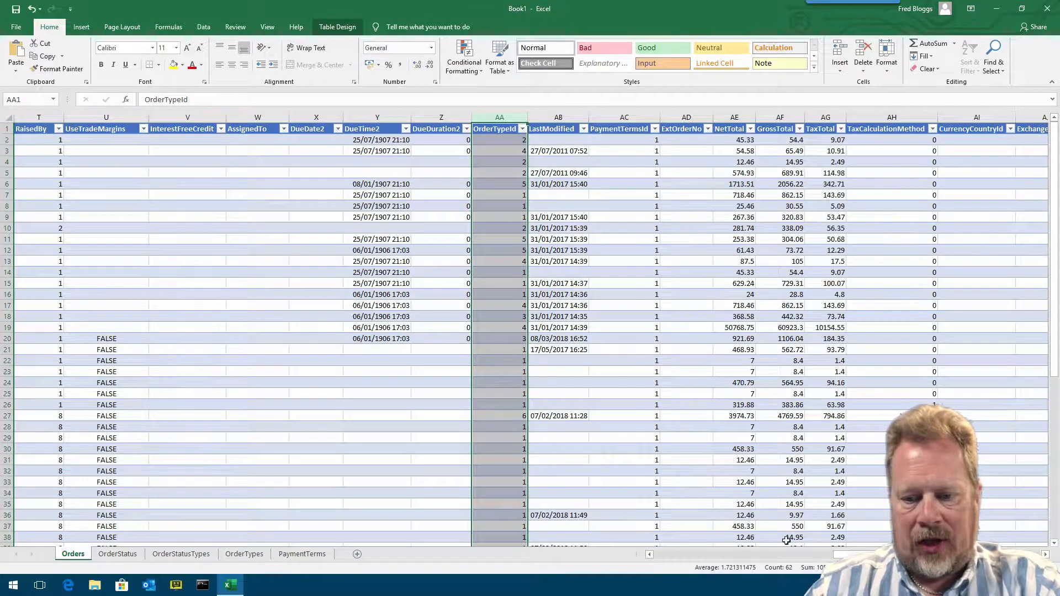
pyautogui.hscroll(5, 330, 193)
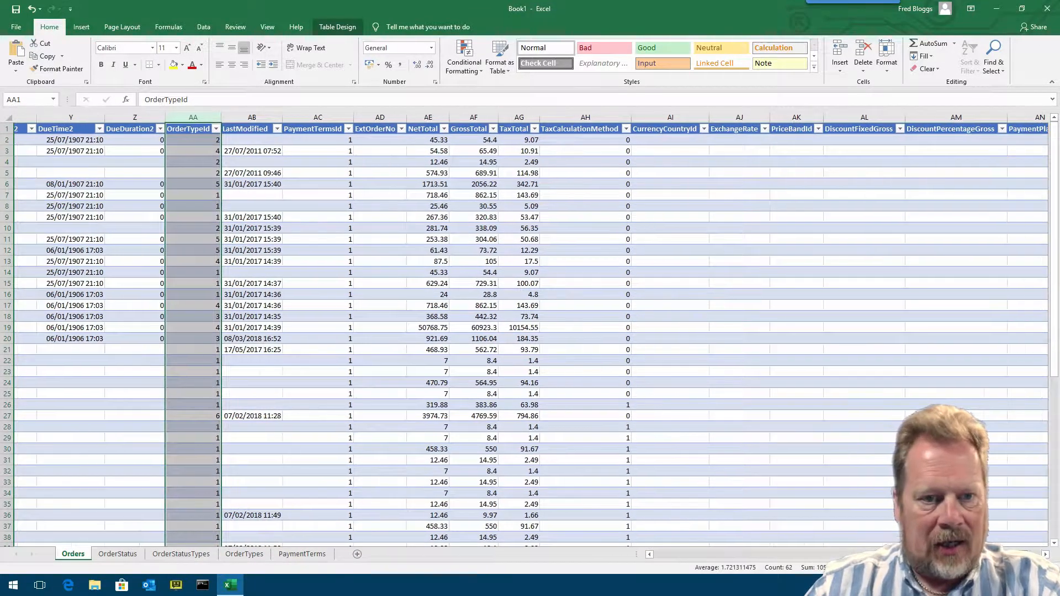
pyautogui.moveTo(258, 116); pyautogui.dragTo(275, 117)
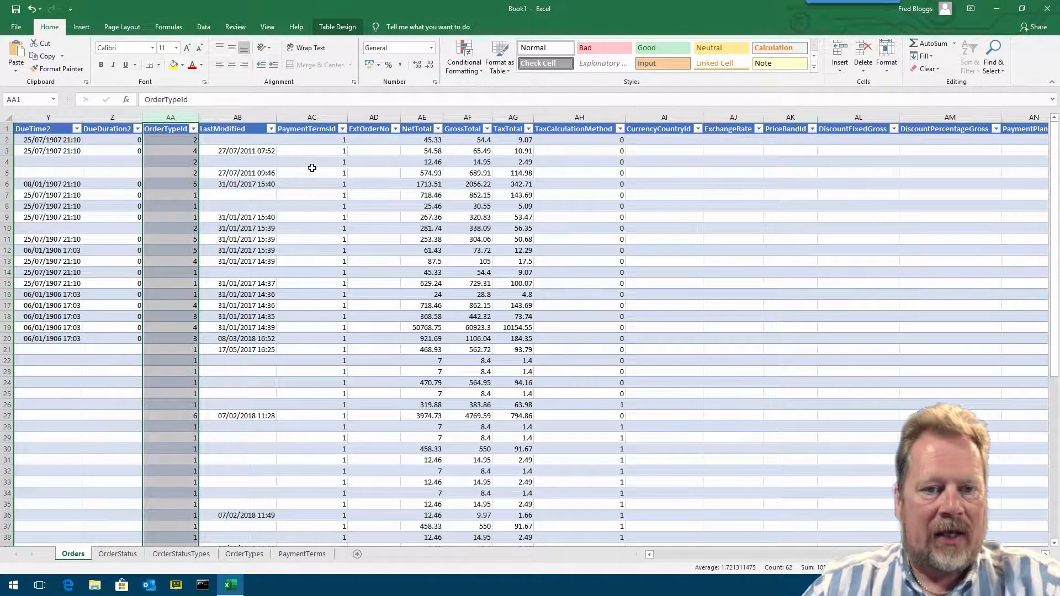
pyautogui.moveTo(348, 116); pyautogui.dragTo(360, 116)
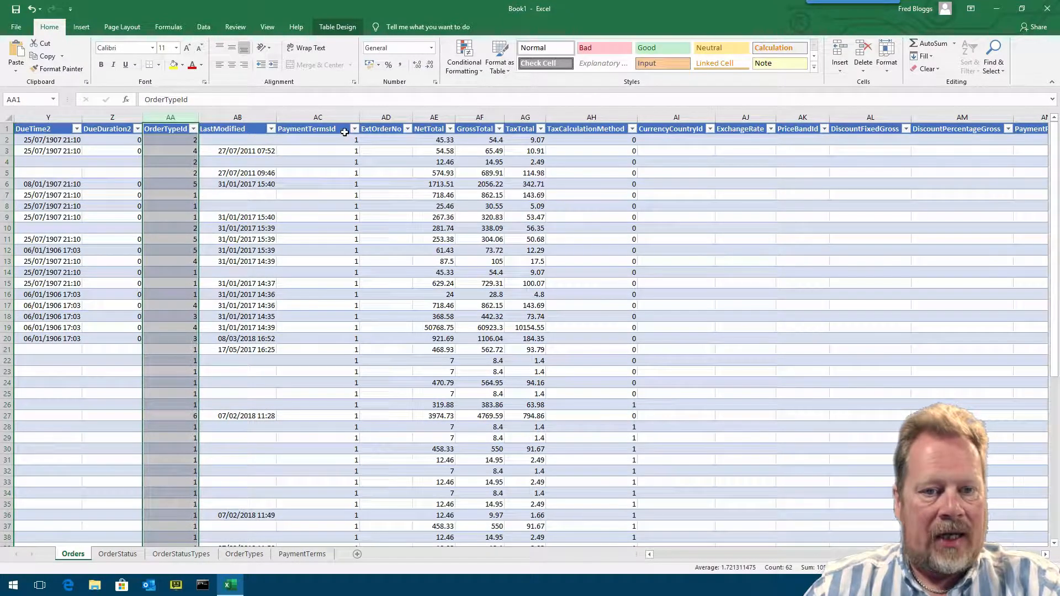
# - Inspect the rows of the PaymentTerms table, then return to the Orders sheet
pyautogui.click(303, 554)
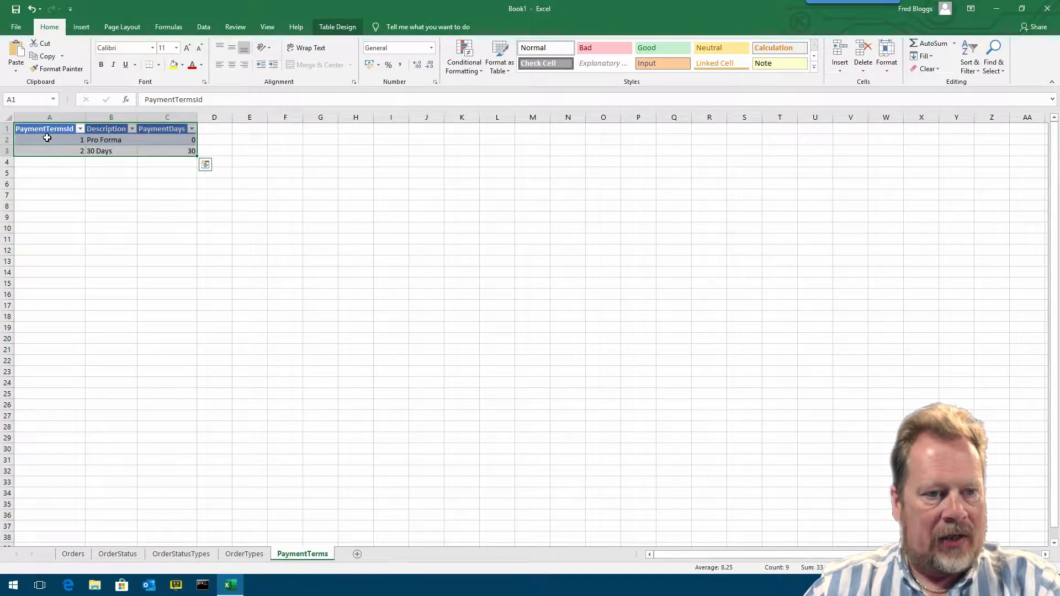
pyautogui.click(3, 140)
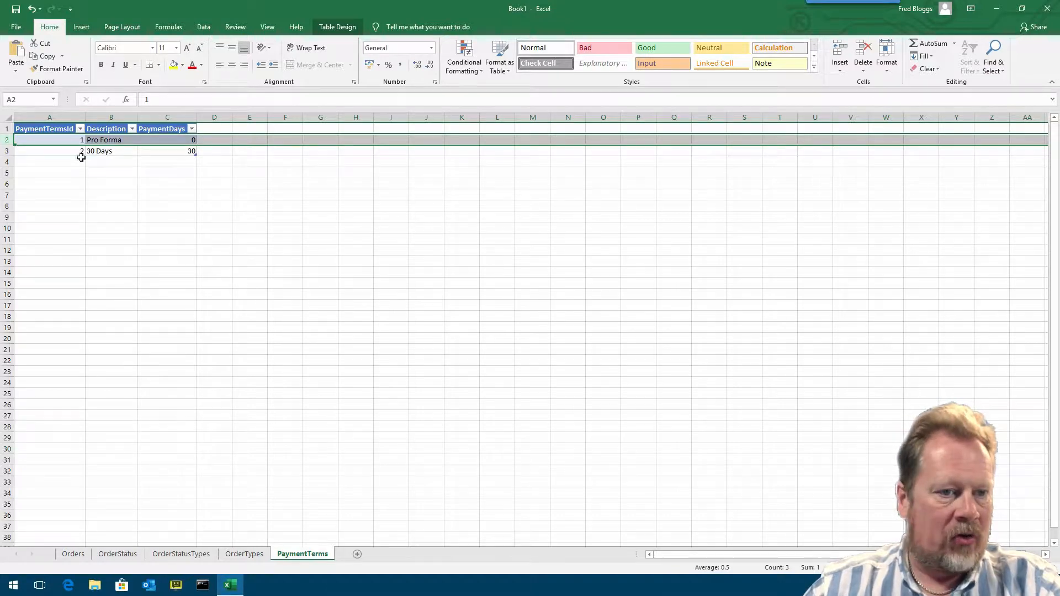
pyautogui.click(74, 555)
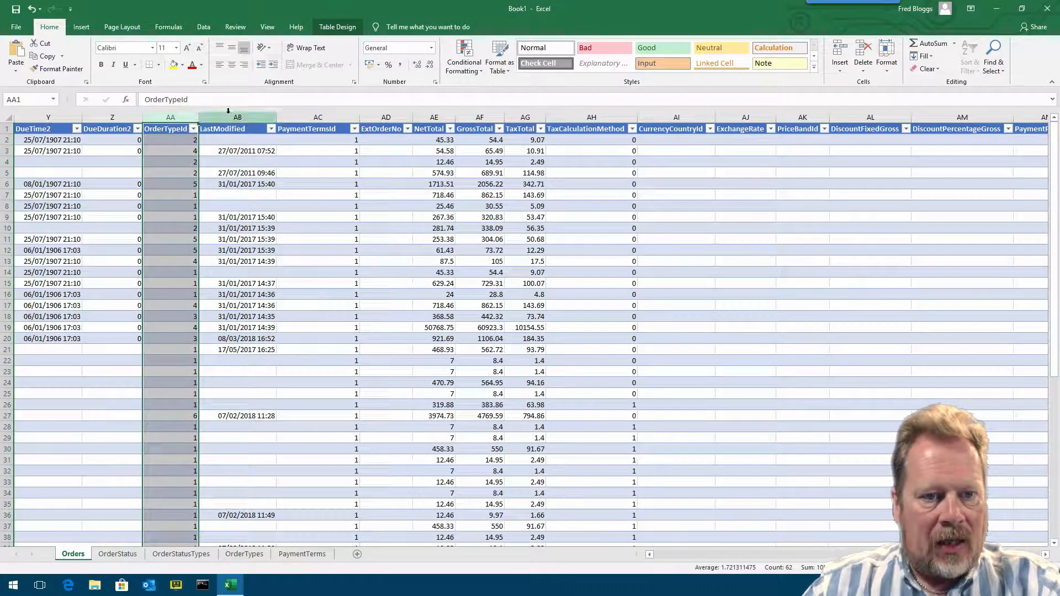
# - Widen the ExtOrderNo, TaxTotal and TaxCalculationMethod columns on the Orders sheet
pyautogui.click(389, 118)
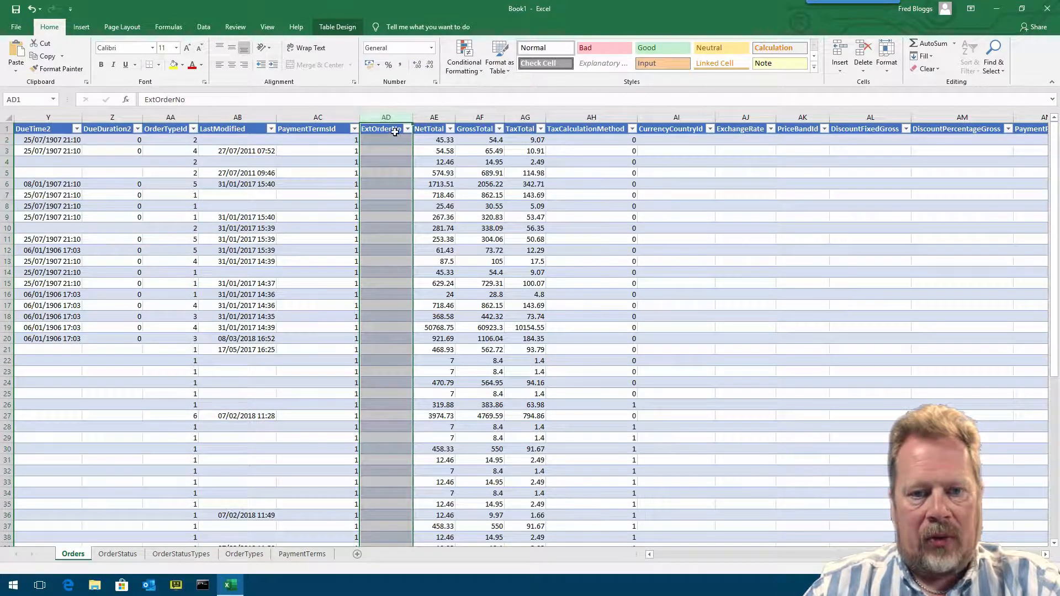
pyautogui.moveTo(413, 117); pyautogui.dragTo(442, 116)
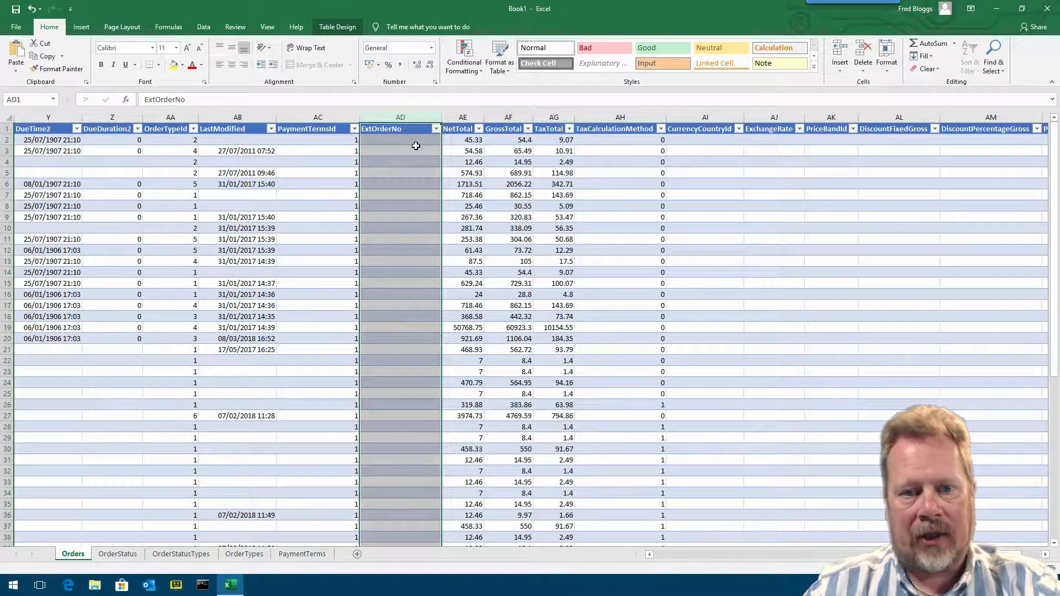
pyautogui.moveTo(484, 117); pyautogui.dragTo(598, 115)
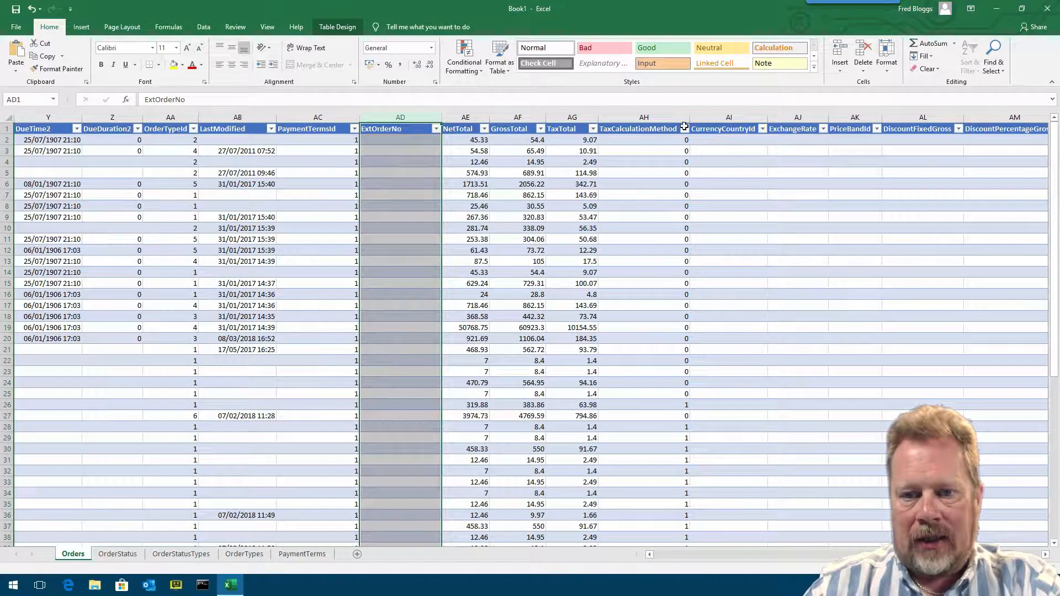
pyautogui.moveTo(690, 114); pyautogui.dragTo(703, 114)
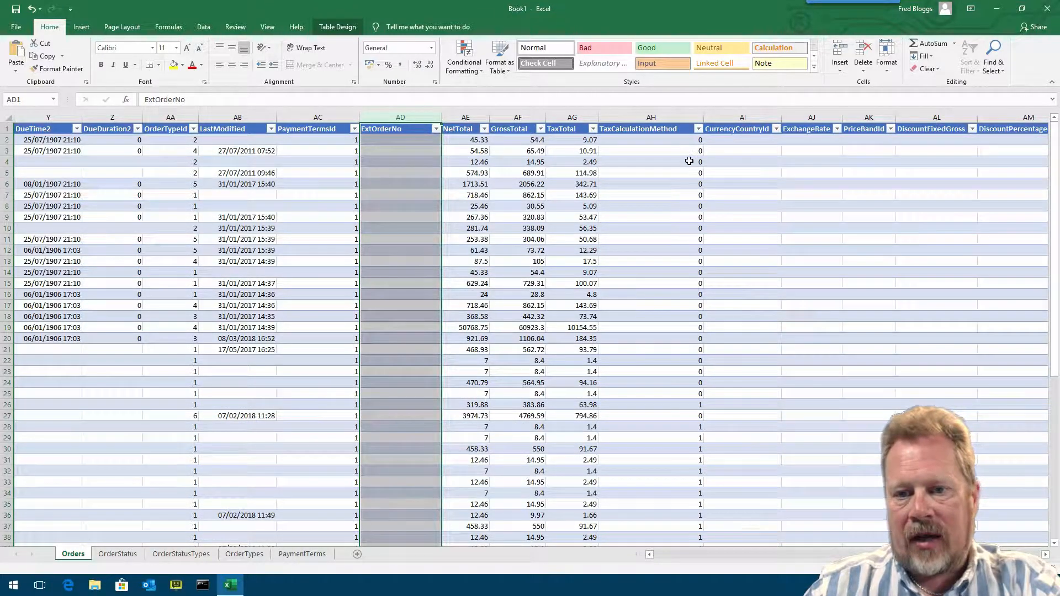
# - Autofit the CurrencyCountryId column and widen the CurrencyCountryId, ExchangeRate and PriceBandId columns together
pyautogui.hscroll(3, 530, 330)
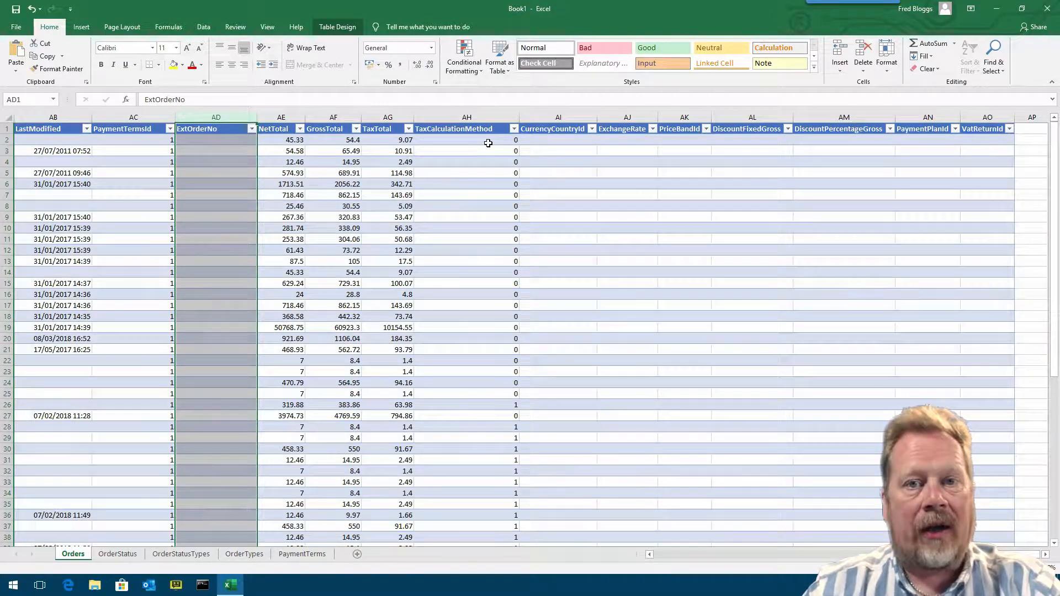
pyautogui.doubleClick(597, 117)
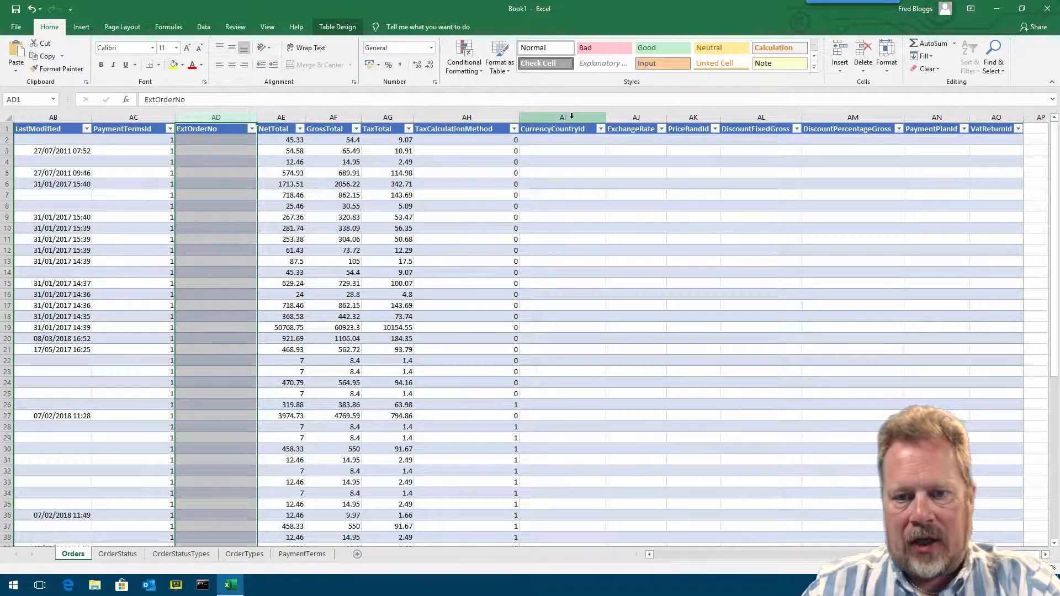
pyautogui.click(569, 117)
pyautogui.click(636, 116)
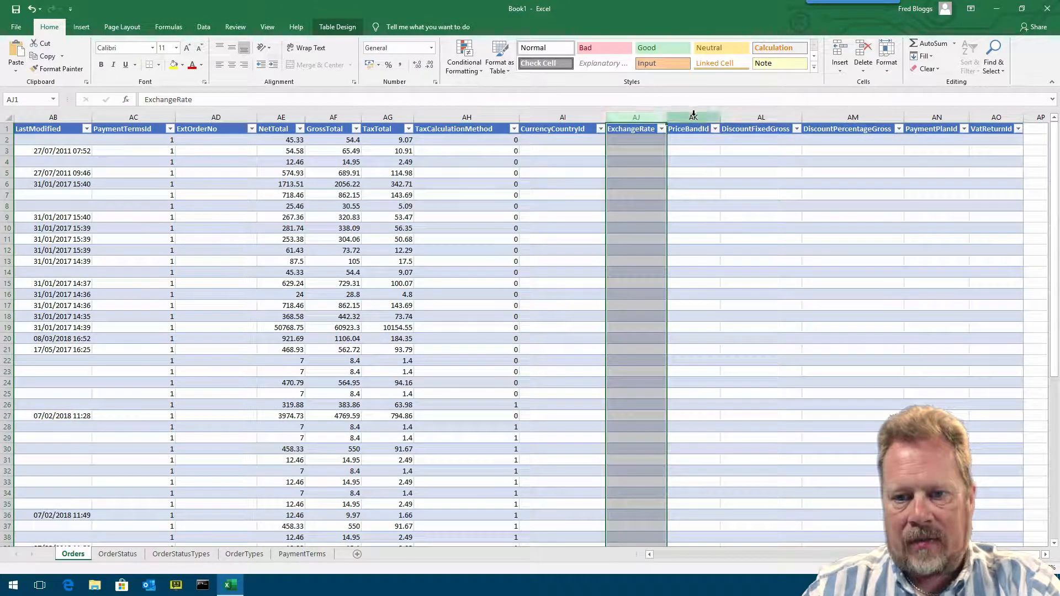
pyautogui.click(693, 116)
pyautogui.moveTo(572, 117); pyautogui.dragTo(756, 116)
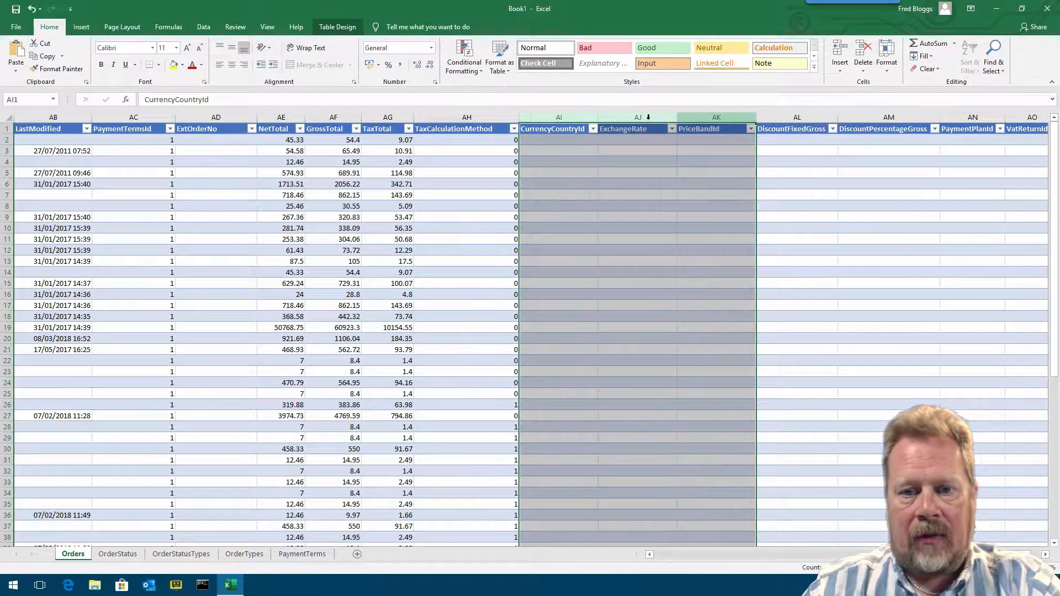
pyautogui.moveTo(606, 117); pyautogui.dragTo(605, 117)
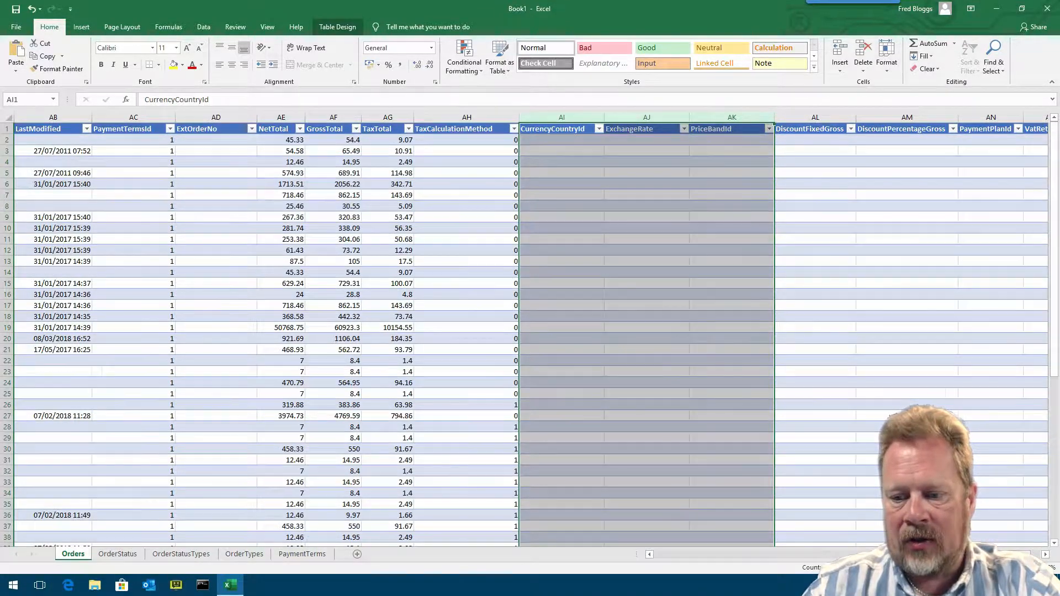
# - Widen the PaymentPlanId and VatReturnId columns at the end of the Orders table
pyautogui.hscroll(1, 646, 331)
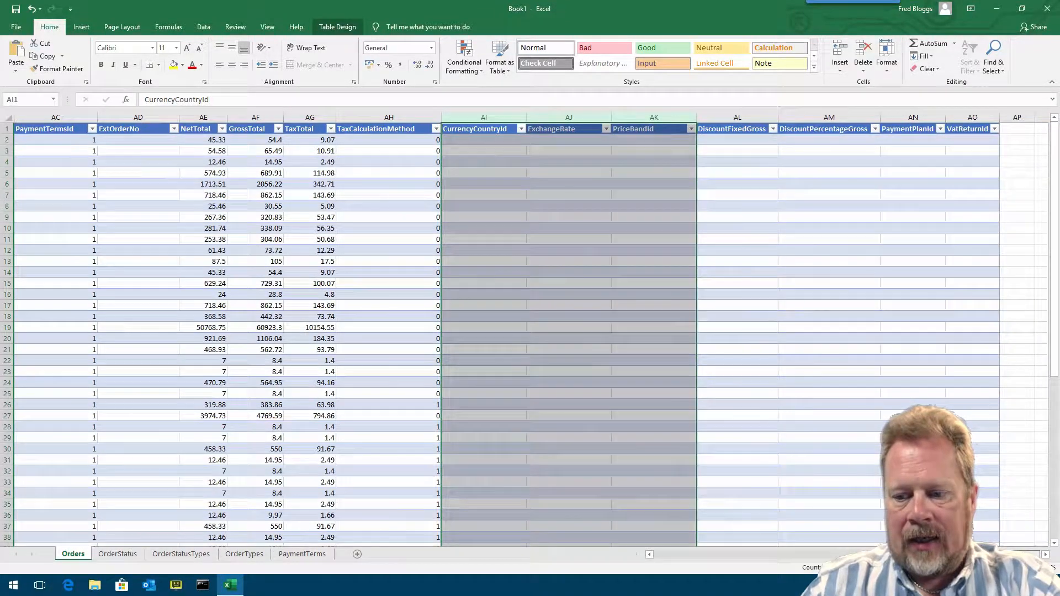
pyautogui.click(735, 118)
pyautogui.click(818, 118)
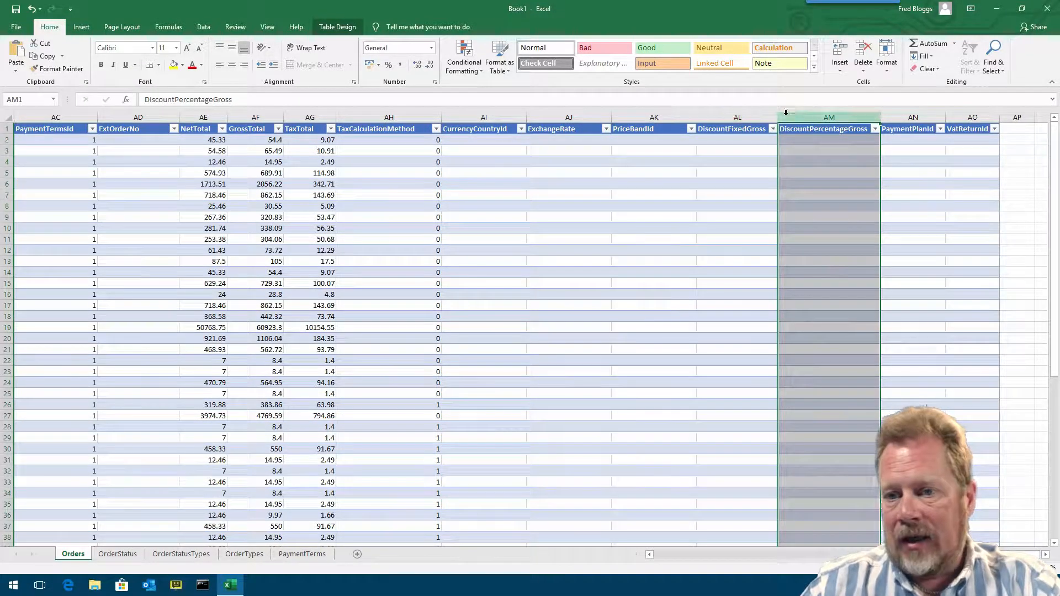
pyautogui.moveTo(946, 118); pyautogui.dragTo(958, 119)
pyautogui.click(926, 140)
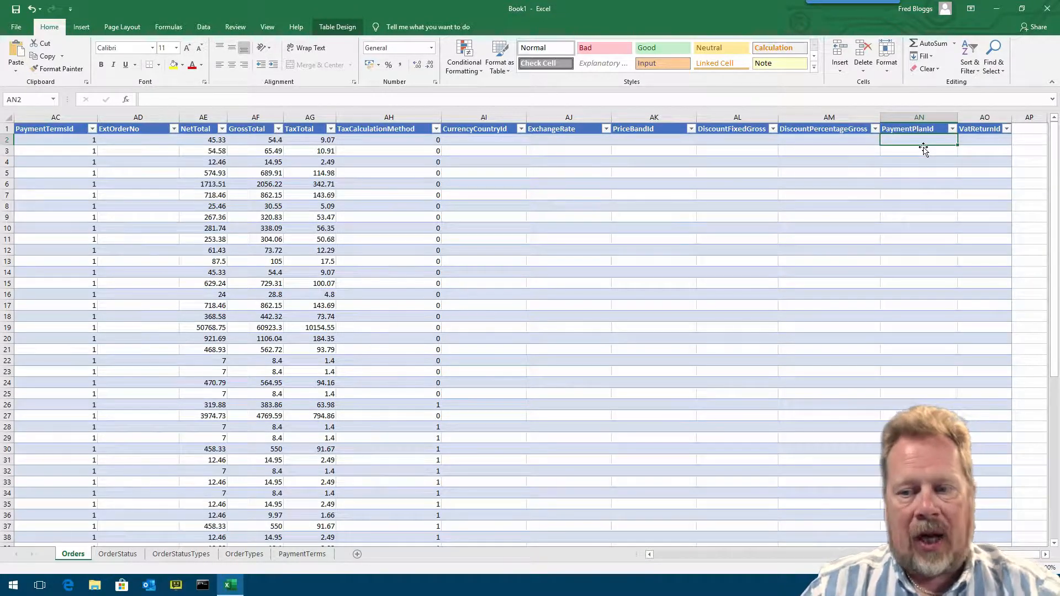
pyautogui.moveTo(1012, 117); pyautogui.dragTo(1023, 117)
pyautogui.click(989, 142)
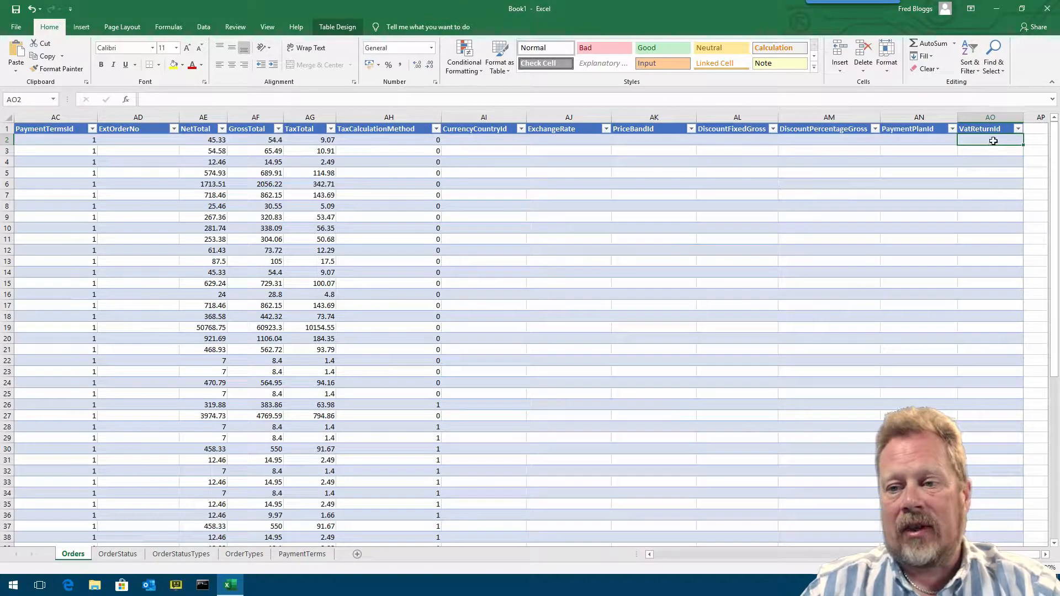
# - Switch to the web browser and open the Subscriptions category of the Easify shop
pyautogui.moveTo(939, 555); pyautogui.dragTo(702, 552)
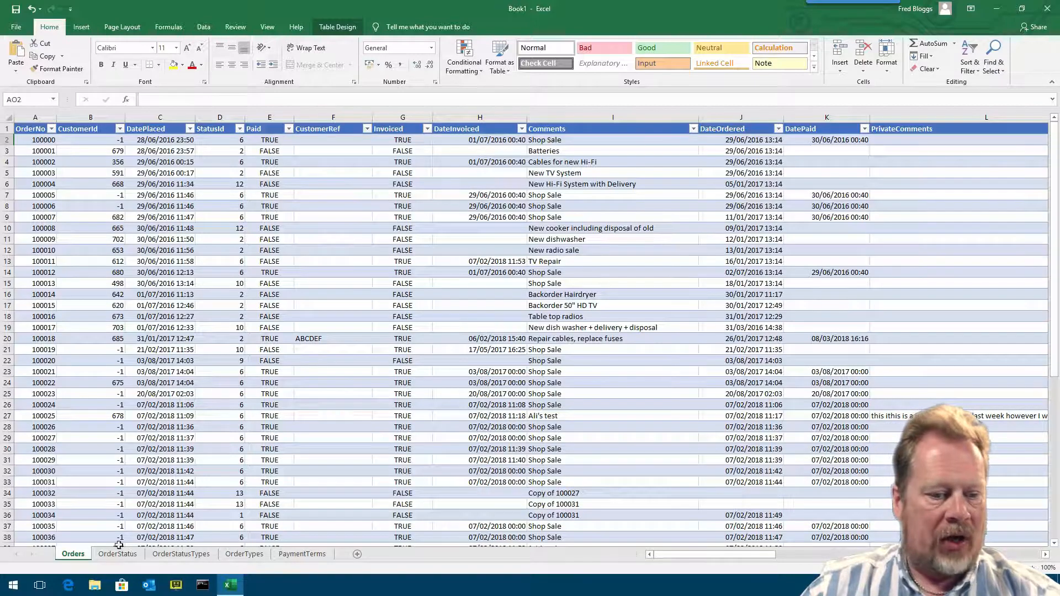
pyautogui.click(69, 585)
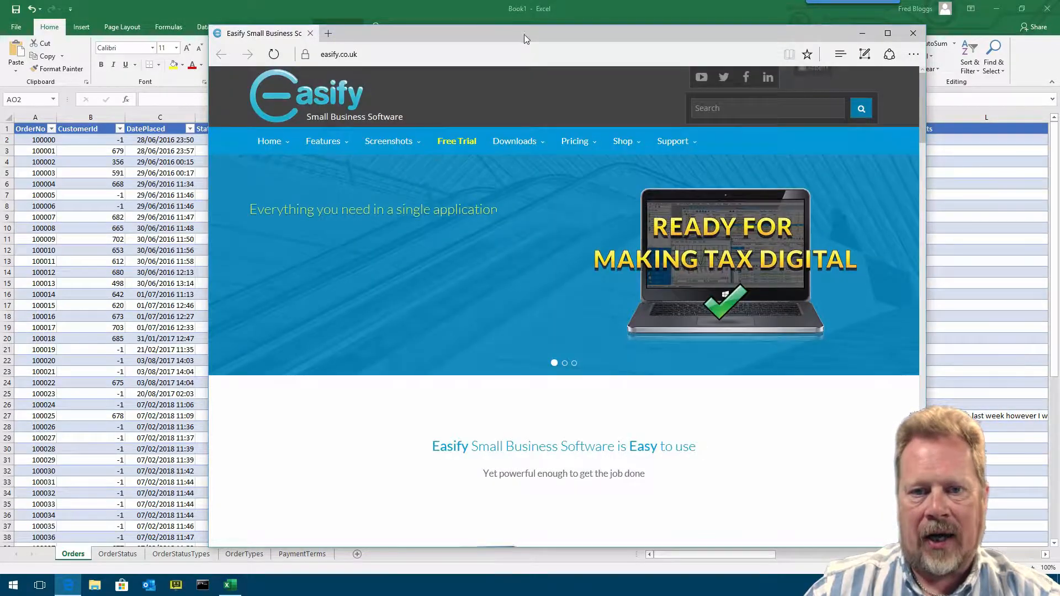
pyautogui.moveTo(524, 34); pyautogui.dragTo(506, 18)
pyautogui.moveTo(602, 131)
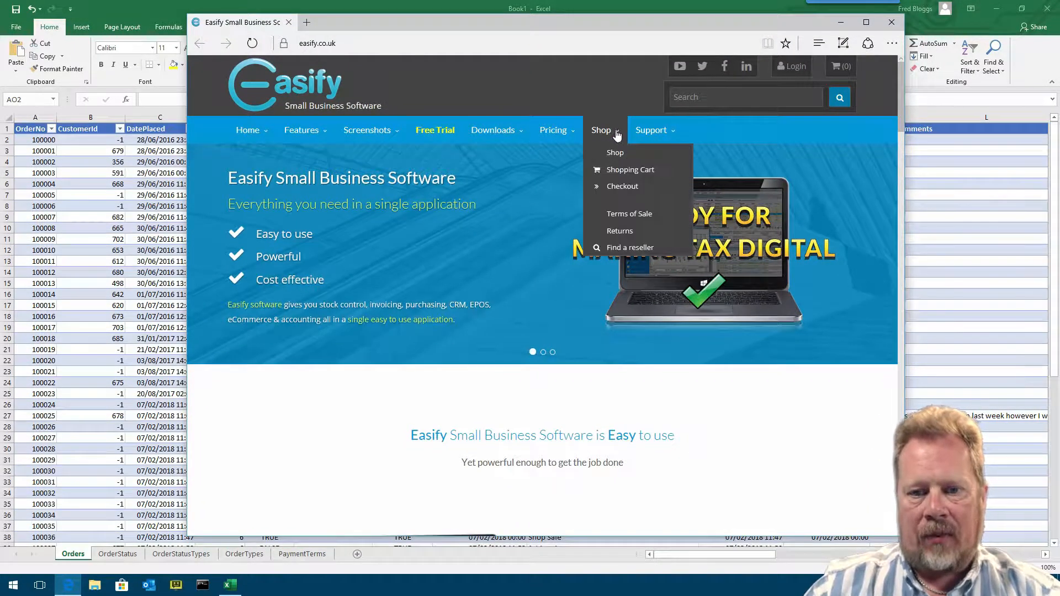
pyautogui.click(631, 159)
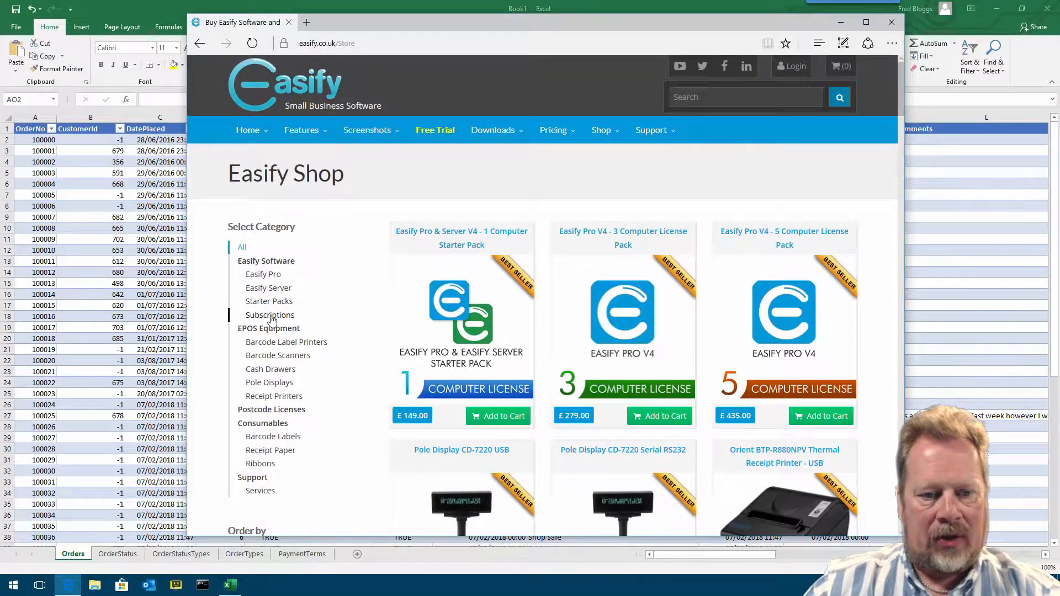
pyautogui.click(271, 315)
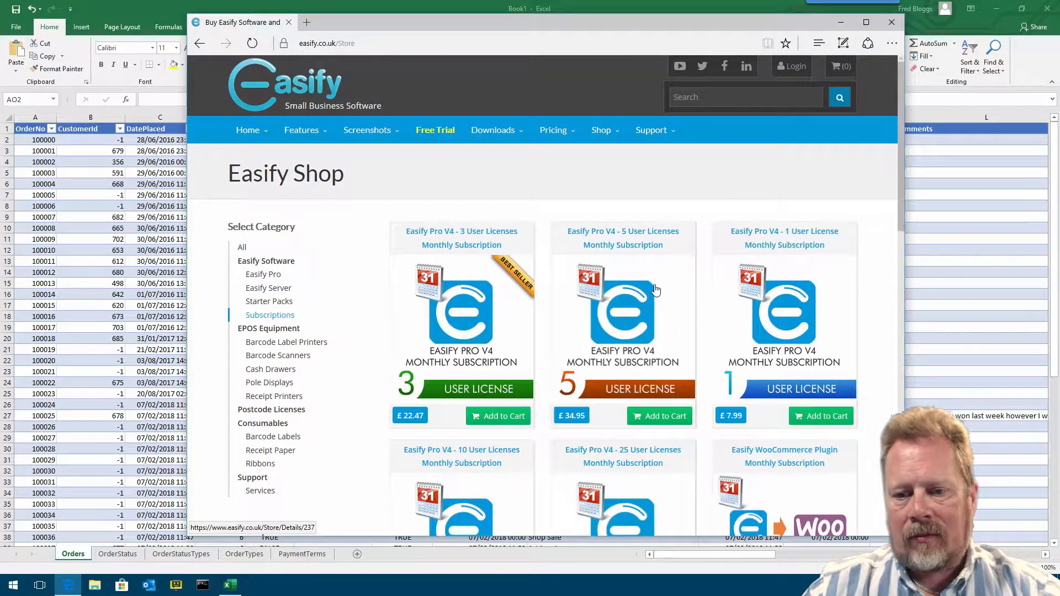
# - Open the Easify API Monthly Subscription product page and enlarge the browser window
pyautogui.scroll(-3, 653, 288)
pyautogui.scroll(-8, 653, 288)
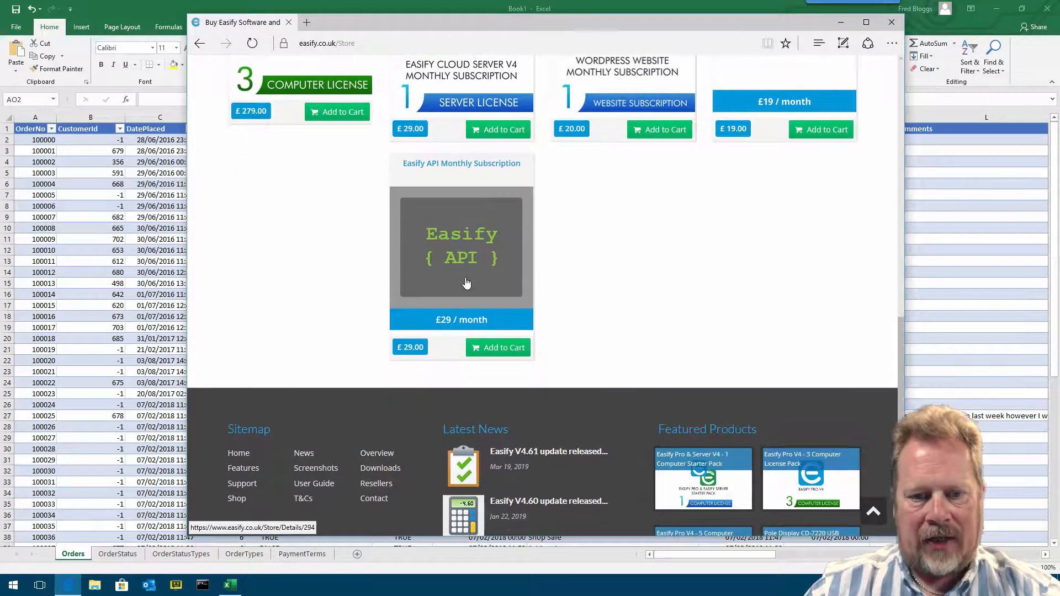
pyautogui.click(463, 252)
pyautogui.moveTo(611, 25); pyautogui.dragTo(605, 21)
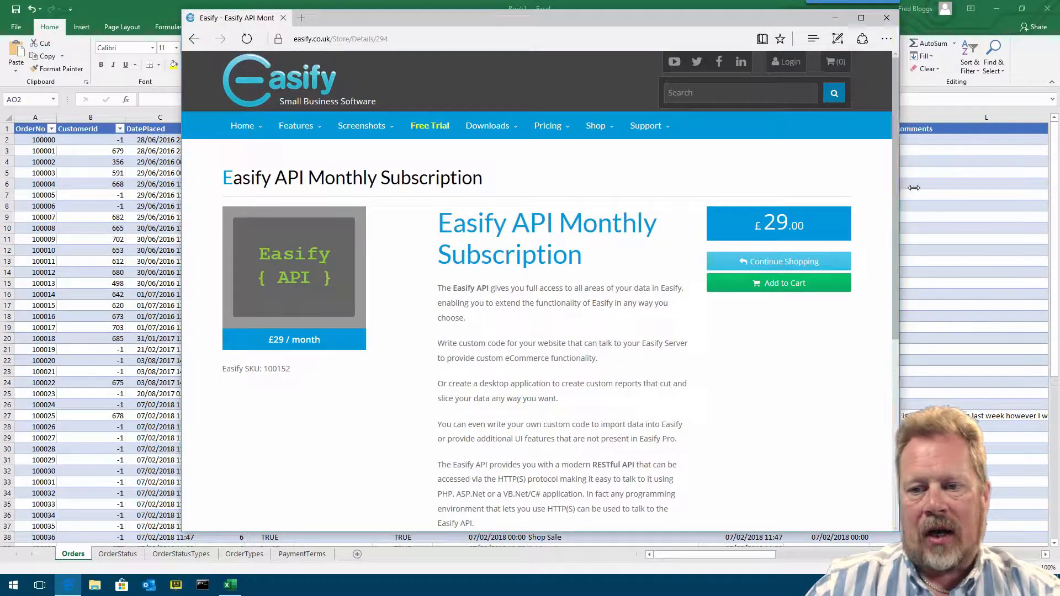
pyautogui.moveTo(900, 185); pyautogui.dragTo(956, 185)
pyautogui.moveTo(696, 23); pyautogui.dragTo(682, 22)
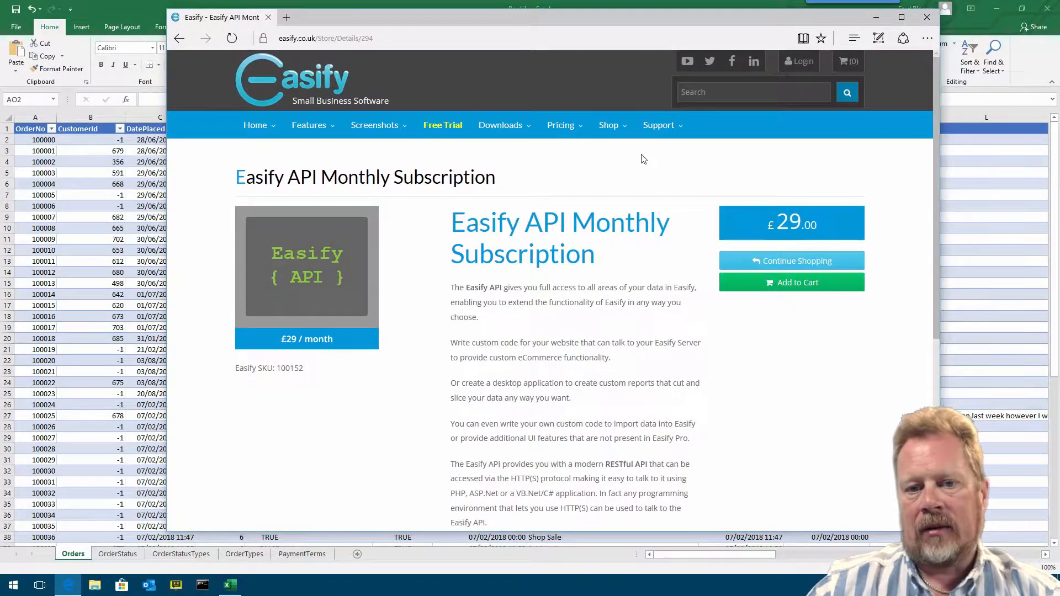
# - Read the Easify API Monthly Subscription page, highlighting its title
pyautogui.scroll(-3, 640, 158)
pyautogui.scroll(2, 663, 147)
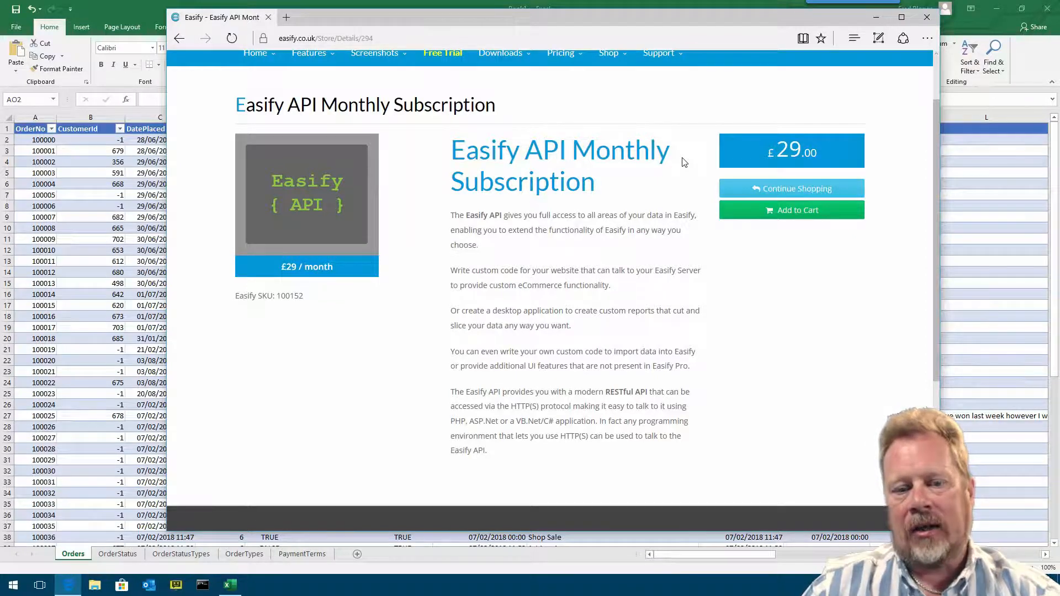
pyautogui.moveTo(455, 145); pyautogui.dragTo(596, 186)
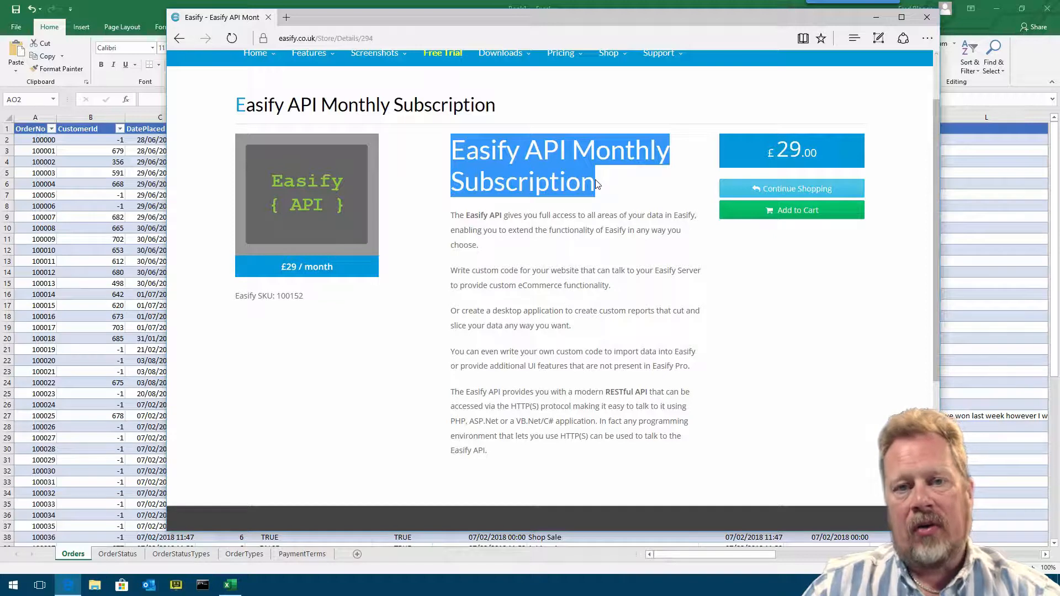
pyautogui.click(595, 183)
pyautogui.moveTo(455, 145); pyautogui.dragTo(594, 178)
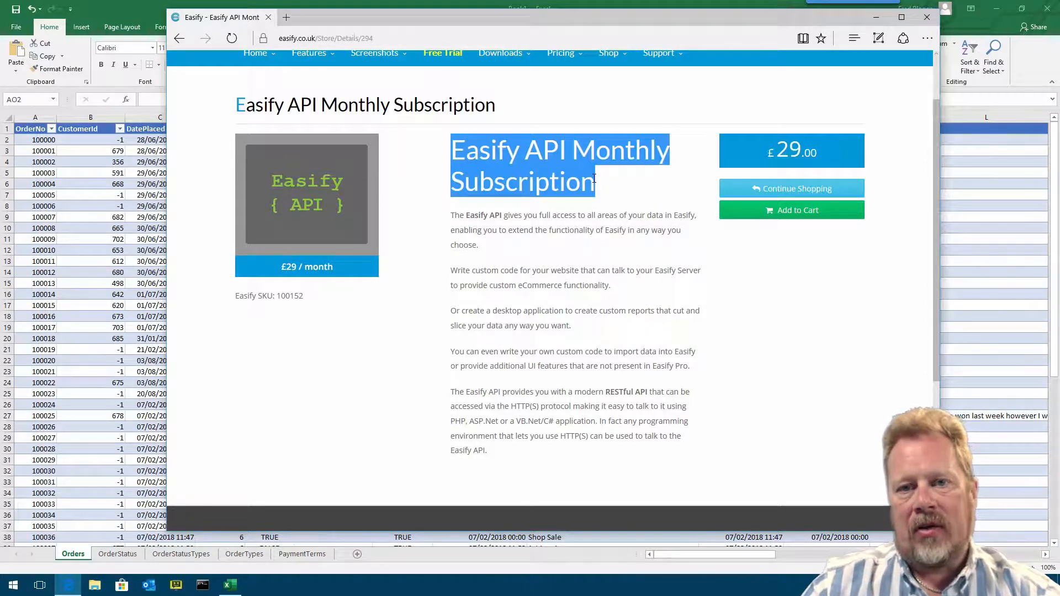
pyautogui.click(594, 180)
pyautogui.moveTo(453, 145); pyautogui.dragTo(590, 185)
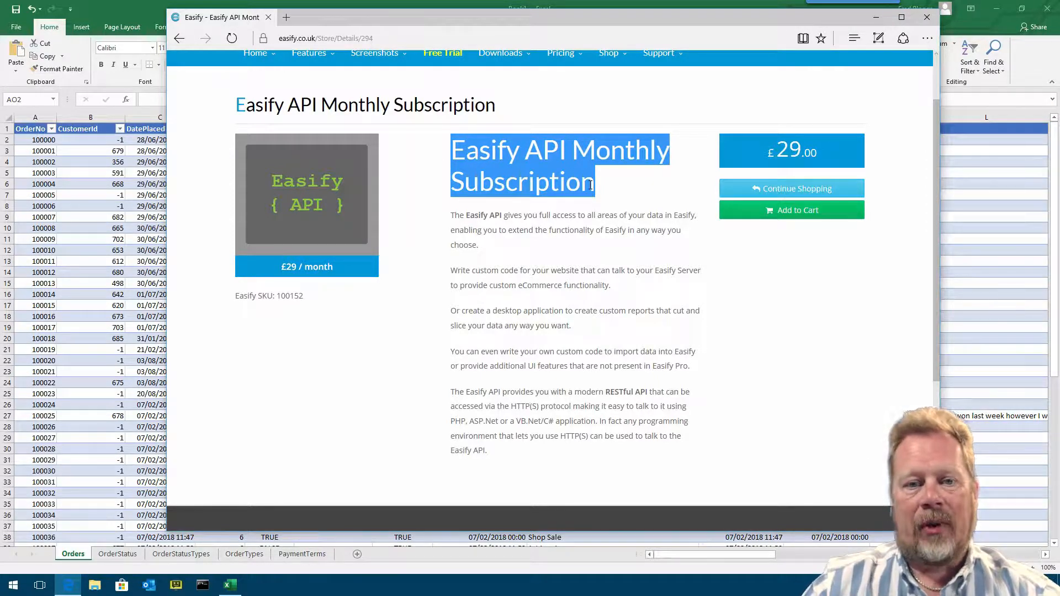
pyautogui.click(609, 188)
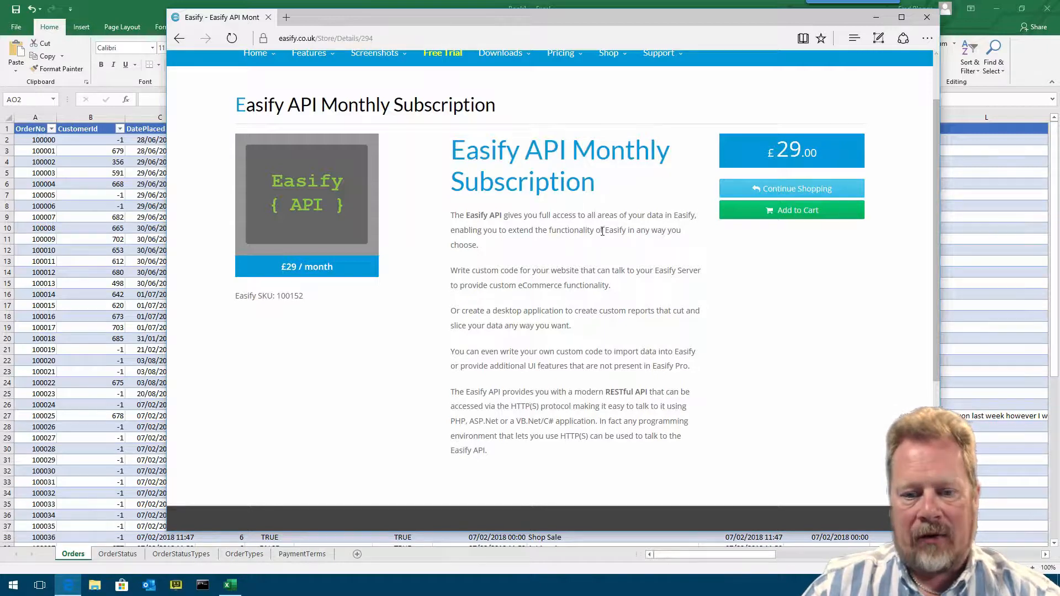
pyautogui.scroll(2, 626, 220)
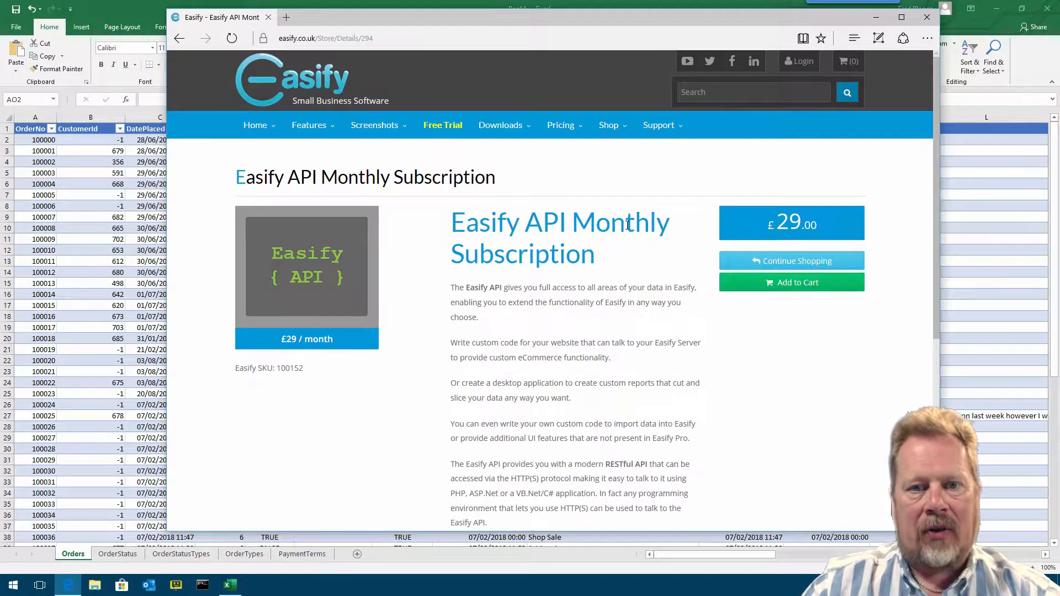